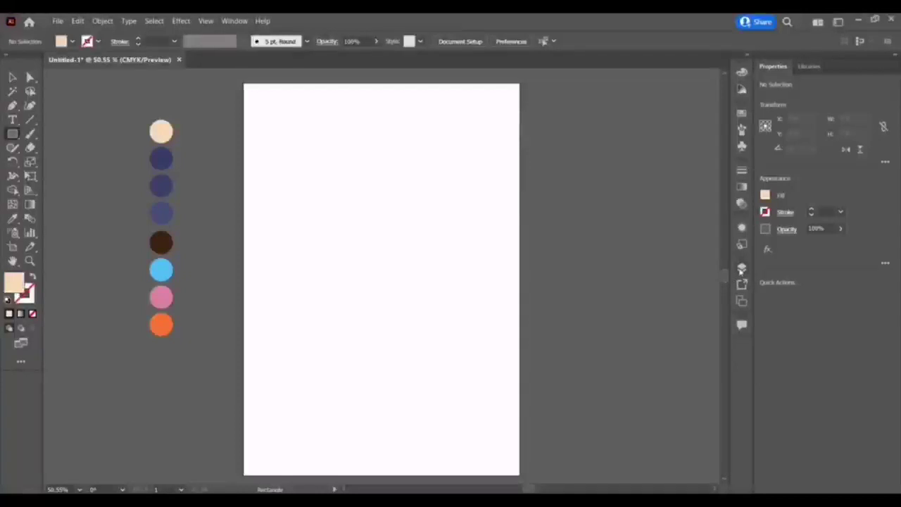
Add a new layer in the Layers panel and name it background
click(742, 267)
click(695, 372)
key(n)
key(d)
double_click(658, 282)
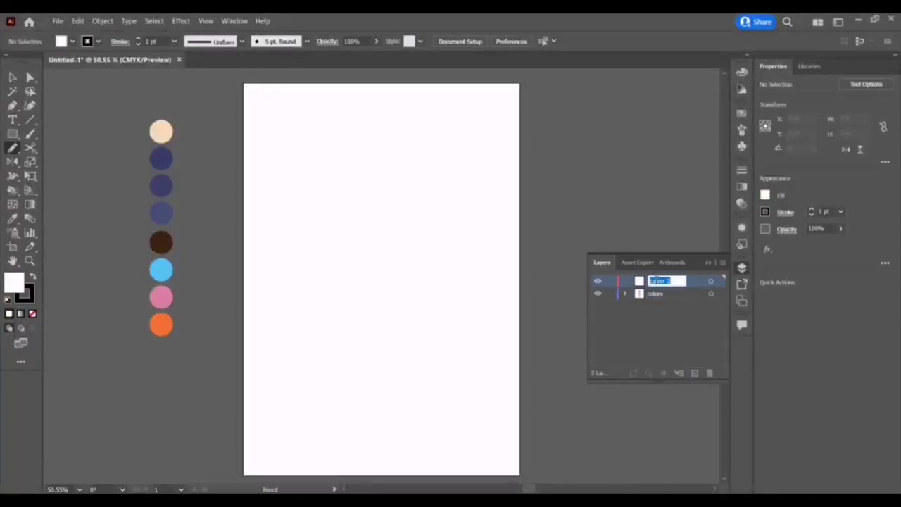
text(background)
key(Return)
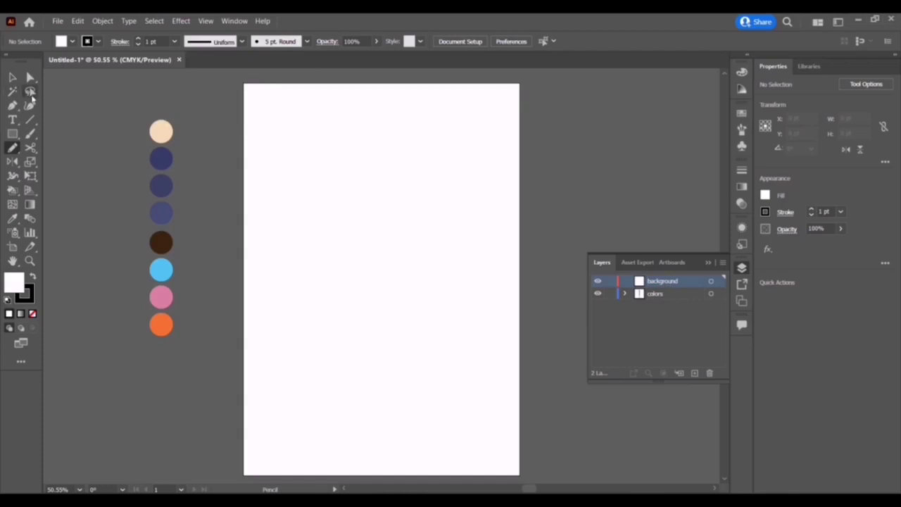
Draw a rectangle covering the whole artboard and fill it with the peach swatch
key(m)
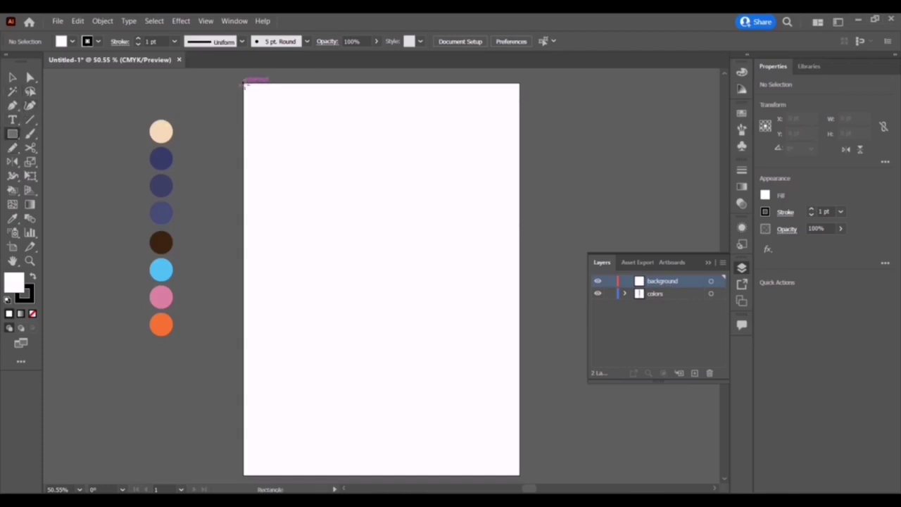
drag(244, 84, 520, 474)
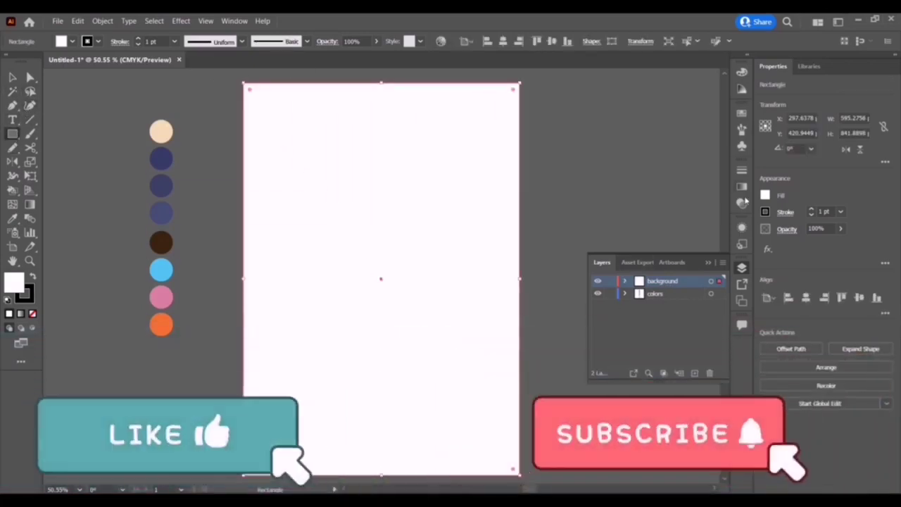
click(743, 203)
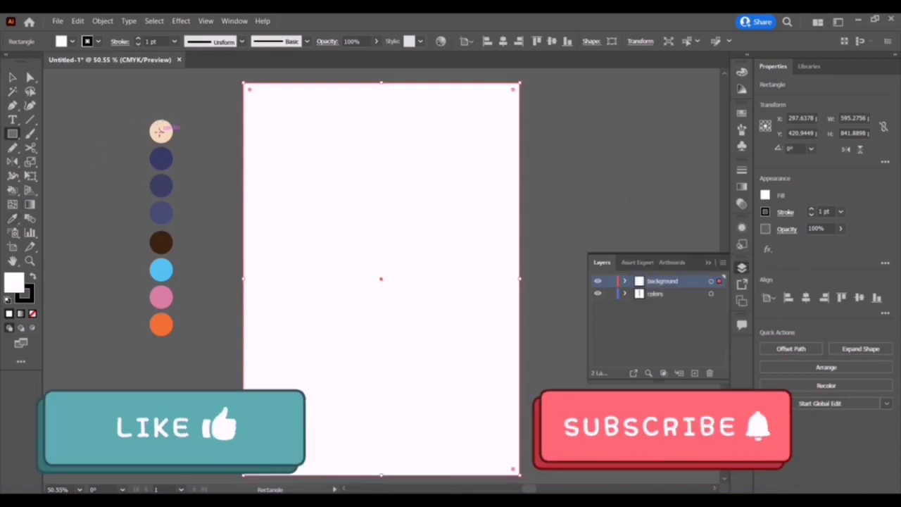
click(161, 131)
click(477, 280)
click(12, 218)
click(164, 133)
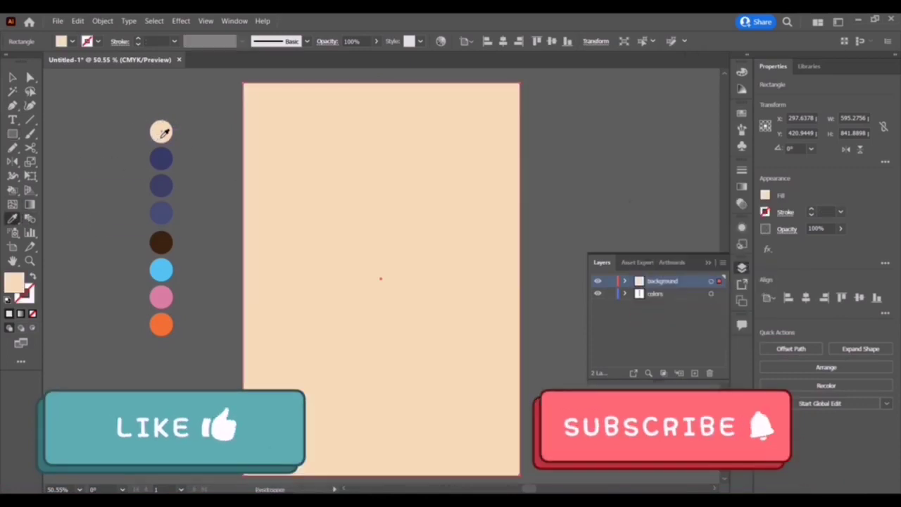
Lock the background layer and add a new layer above it
double_click(672, 281)
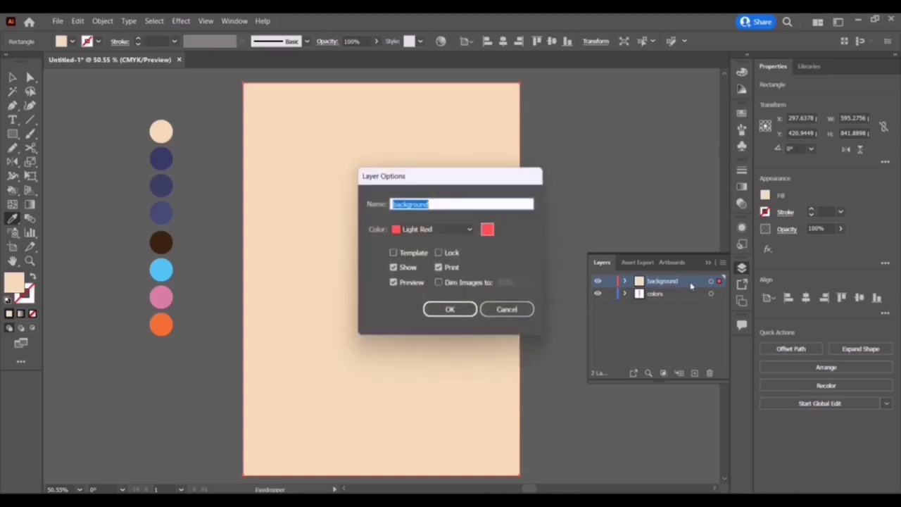
click(438, 252)
click(450, 309)
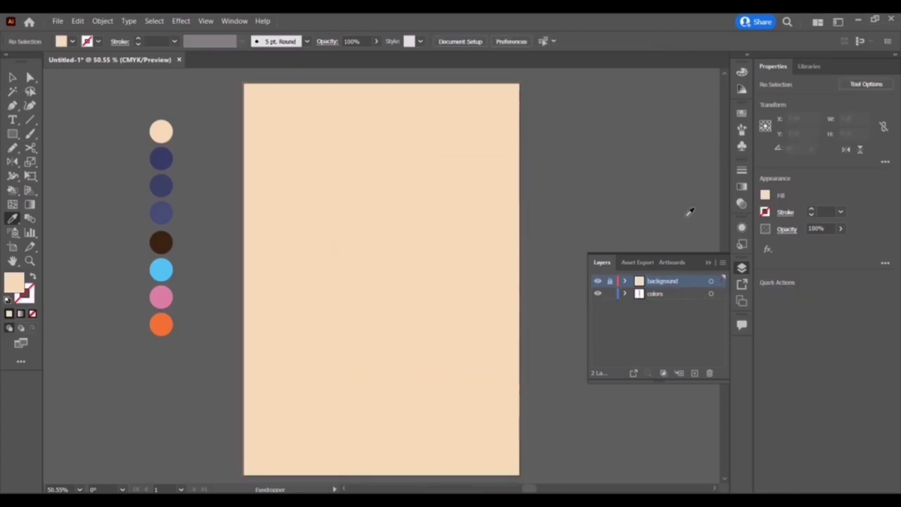
click(694, 374)
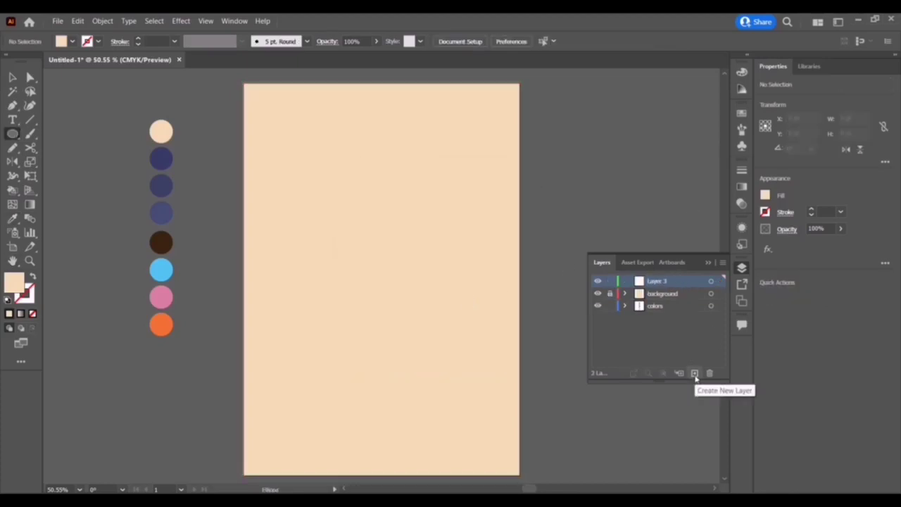
Rename the new layer to hill3
key(l)
double_click(653, 283)
text(hil)
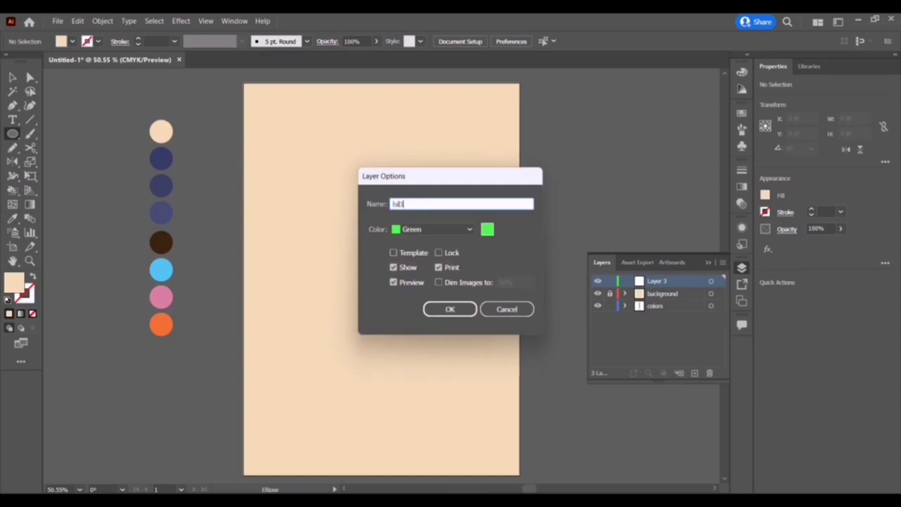
key(Return)
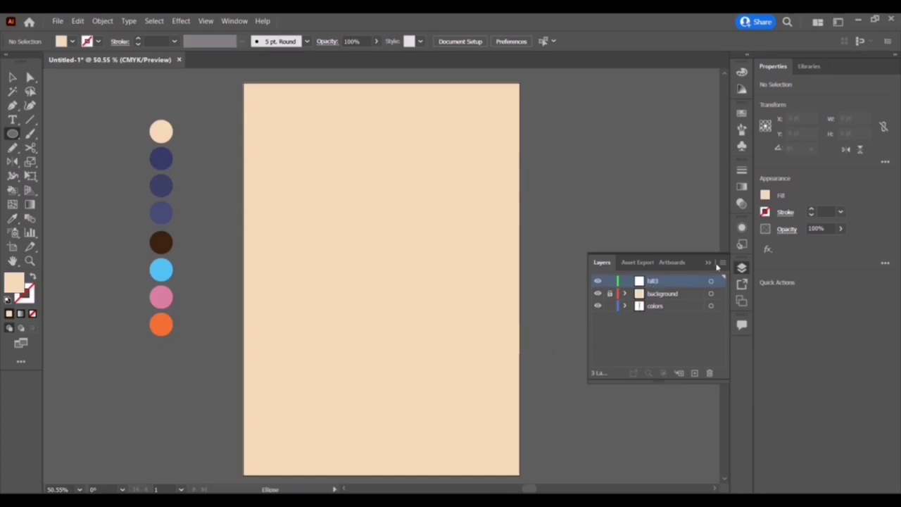
click(708, 262)
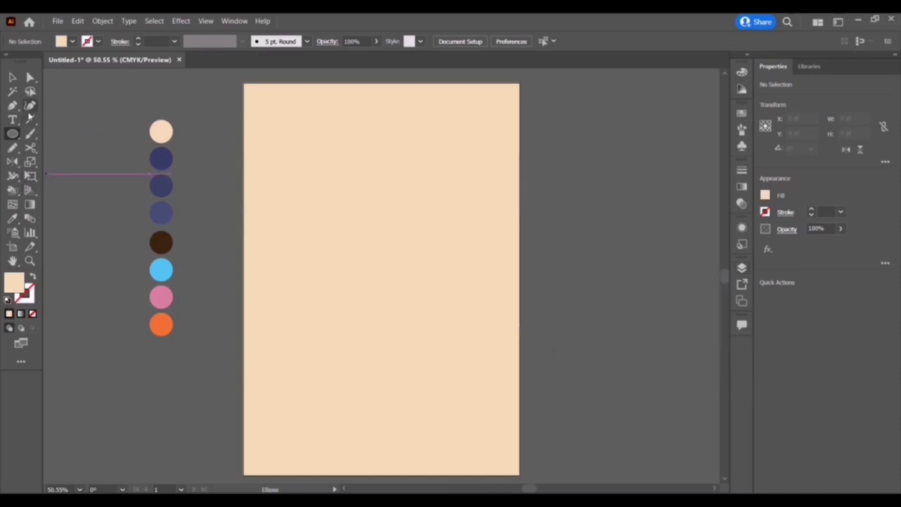
Draw a line along the artboard's bottom edge and curve it into an arch peaking mid-artboard
click(13, 106)
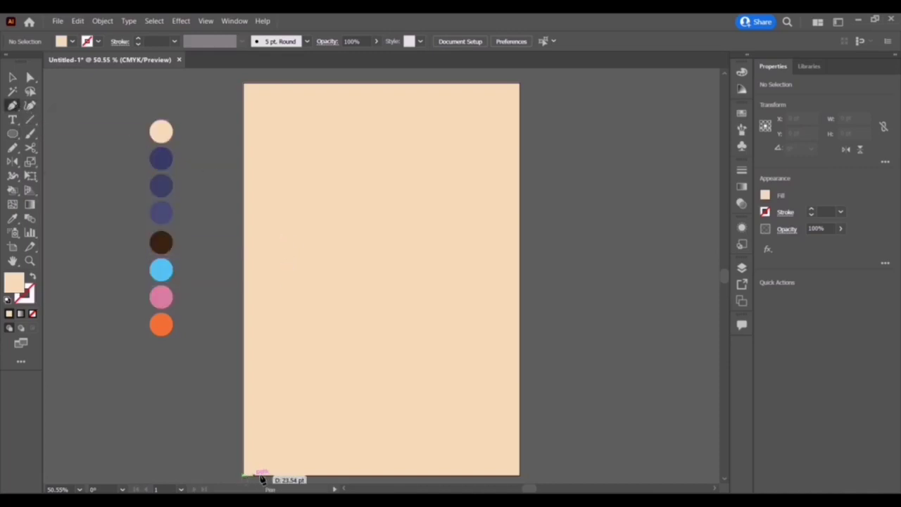
click(244, 477)
click(518, 477)
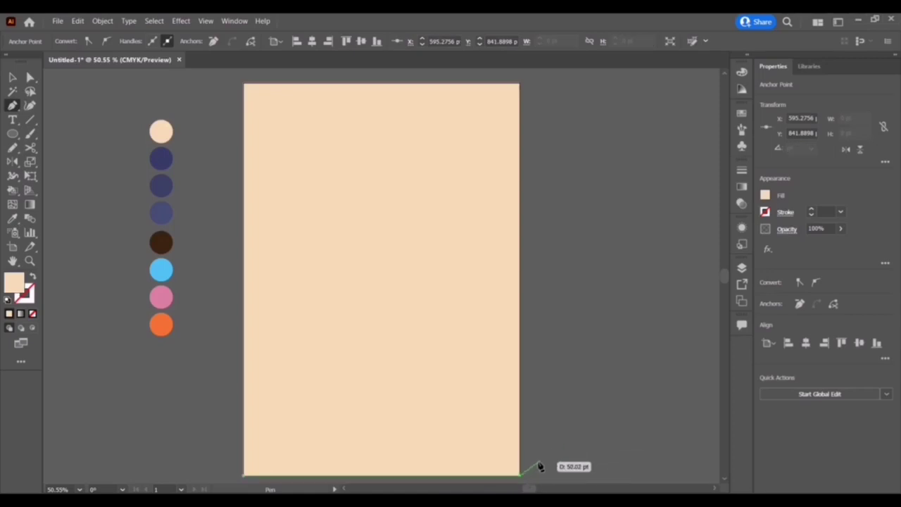
click(29, 106)
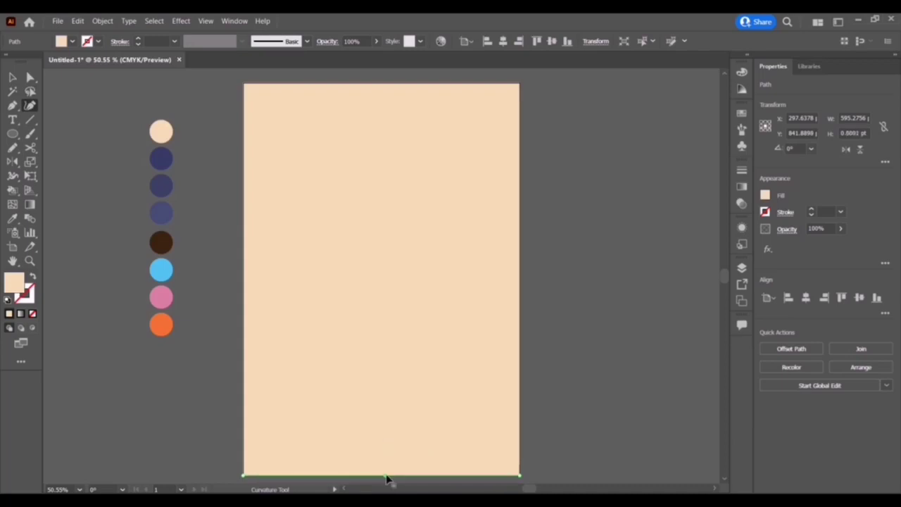
drag(388, 477, 383, 403)
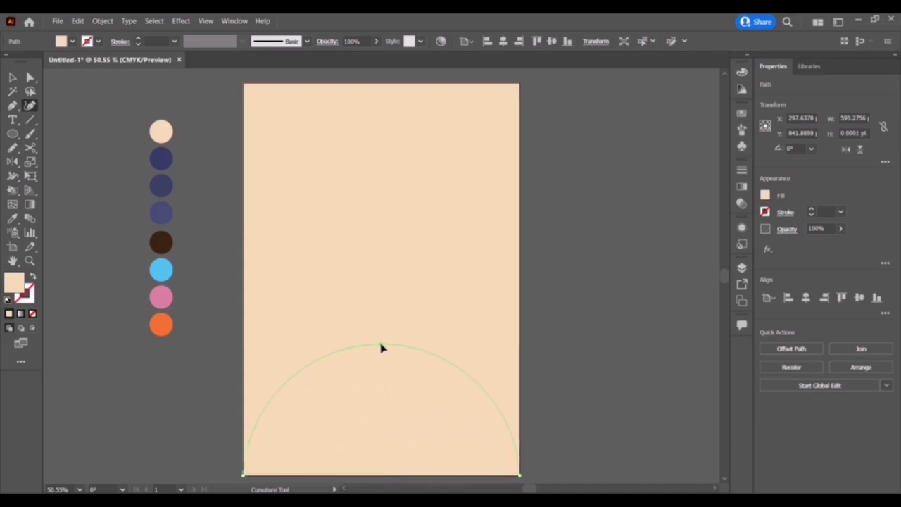
drag(380, 348, 381, 345)
Fill the arch with the navy swatch and stretch it taller
click(765, 195)
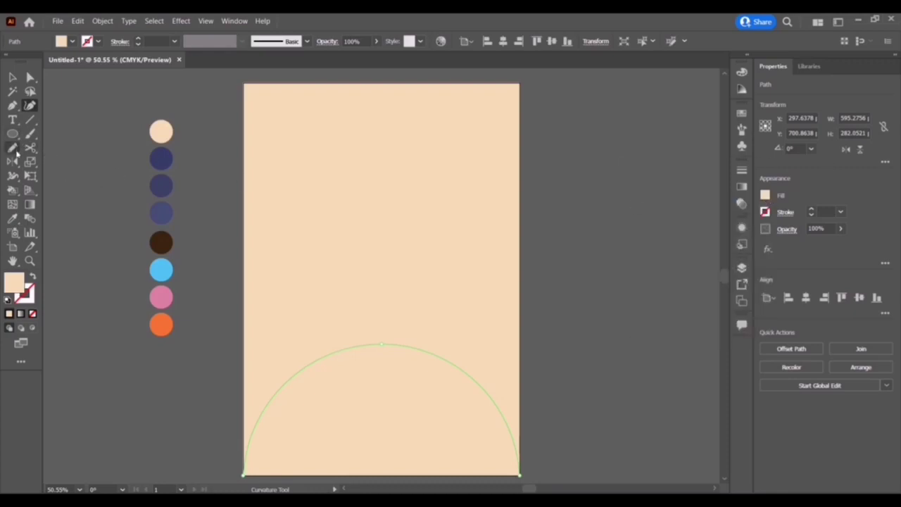
click(14, 219)
click(168, 149)
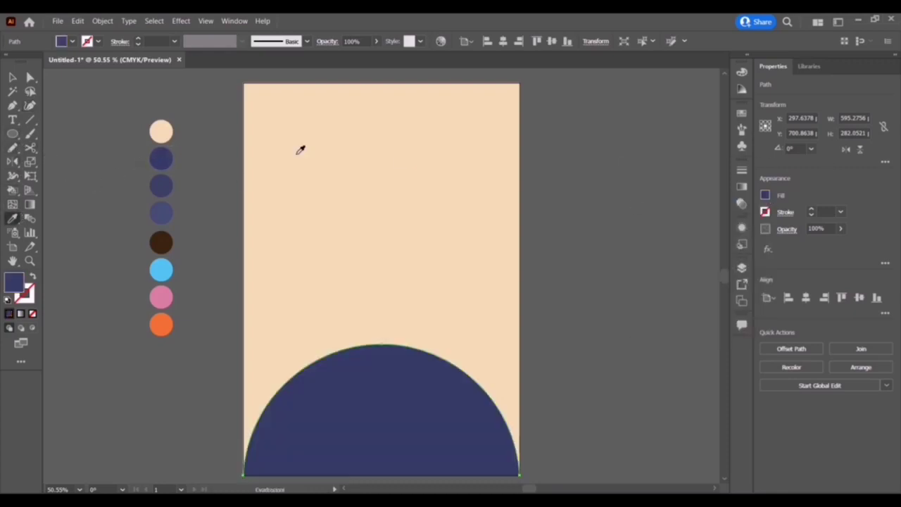
click(19, 80)
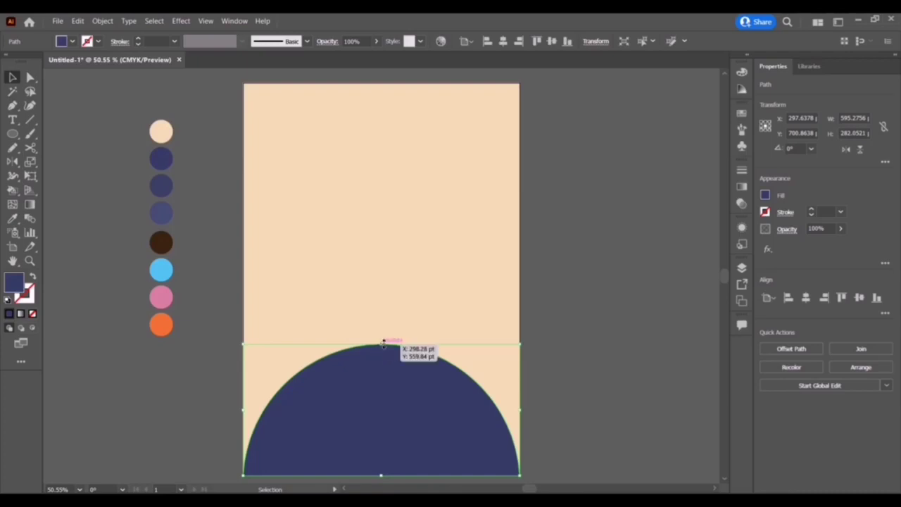
drag(381, 345, 389, 325)
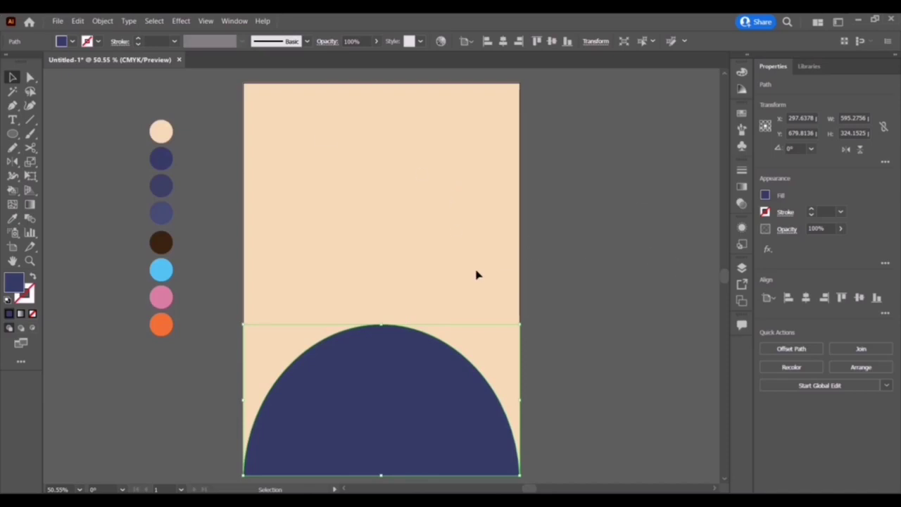
click(742, 269)
Add a new layer named hill2
click(694, 373)
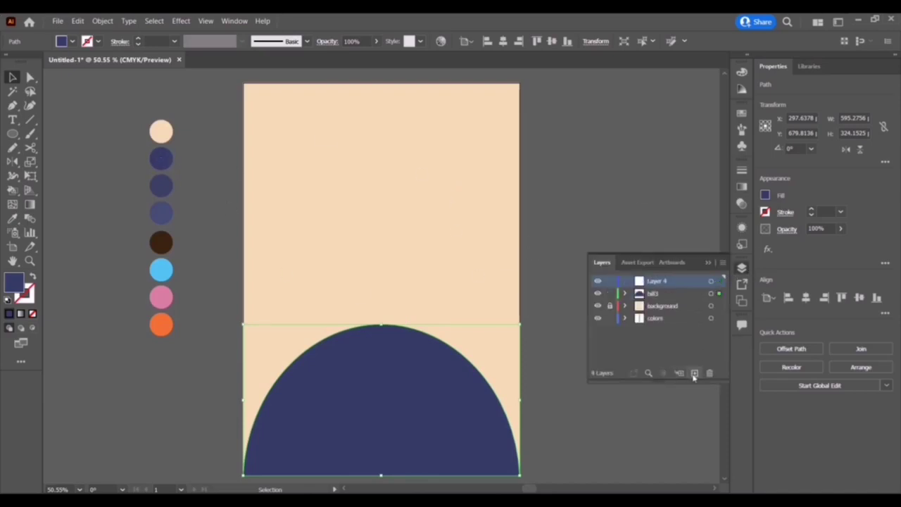
double_click(658, 281)
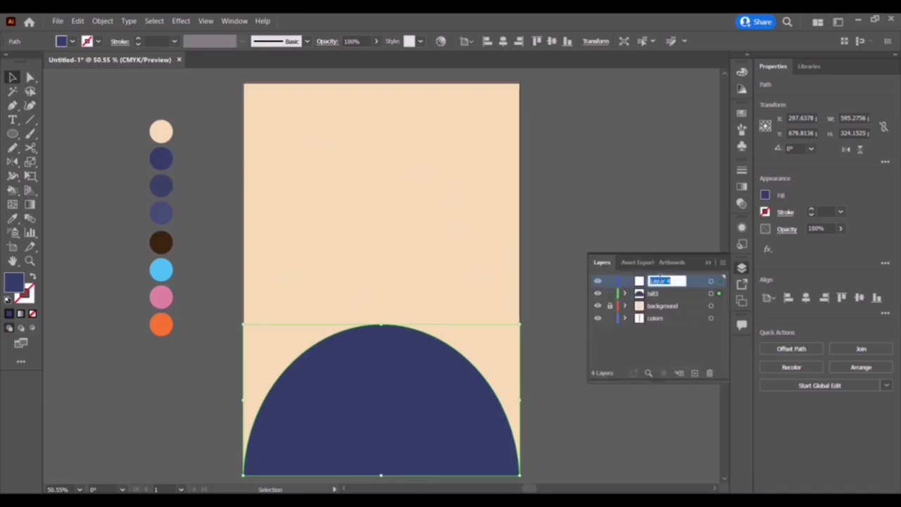
text(hill2)
key(Return)
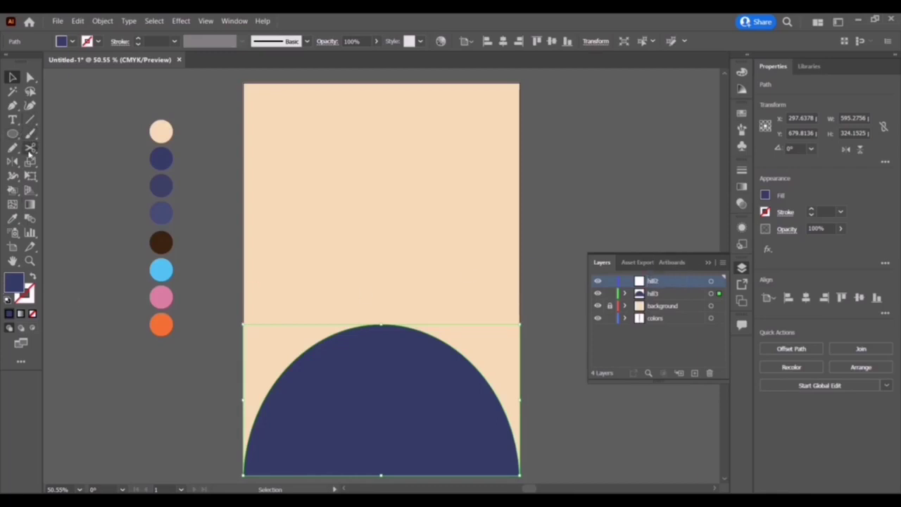
Move hill3 above hill2, lock hill3, and make hill2 the active layer
key(p)
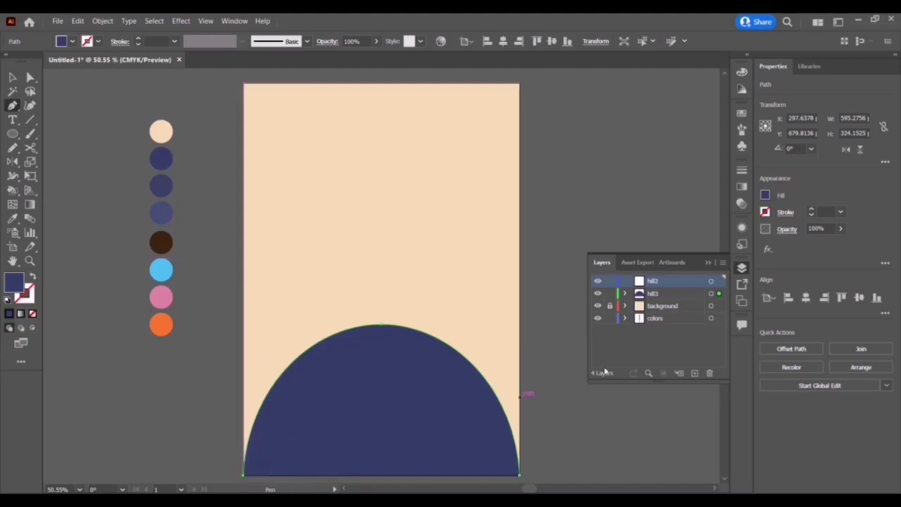
drag(653, 293, 653, 279)
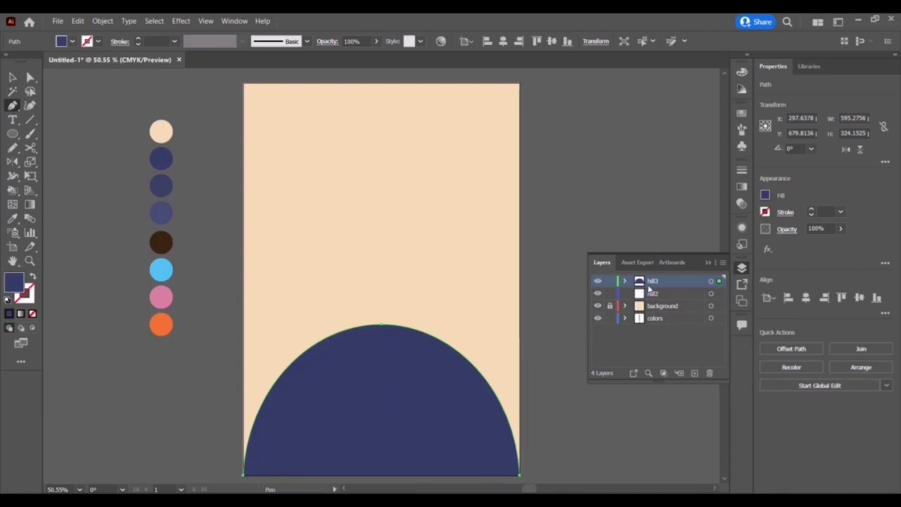
double_click(660, 282)
click(439, 253)
click(450, 309)
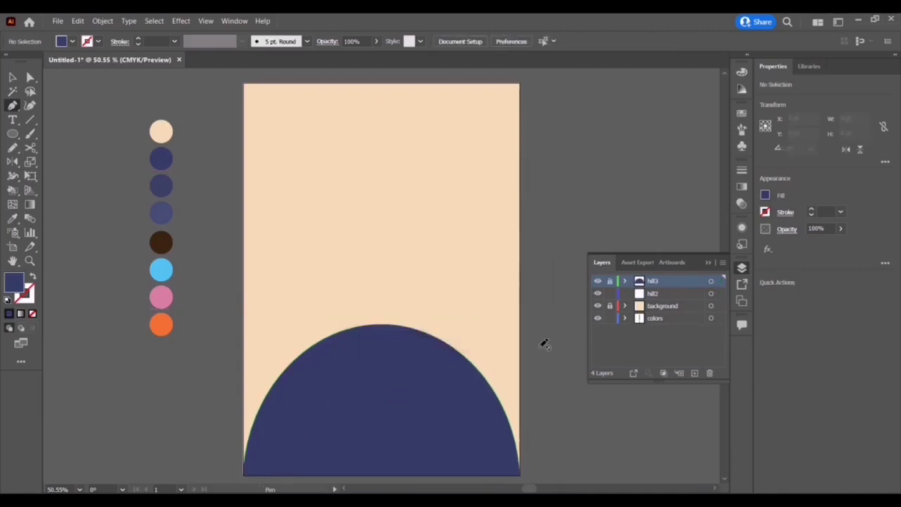
click(620, 293)
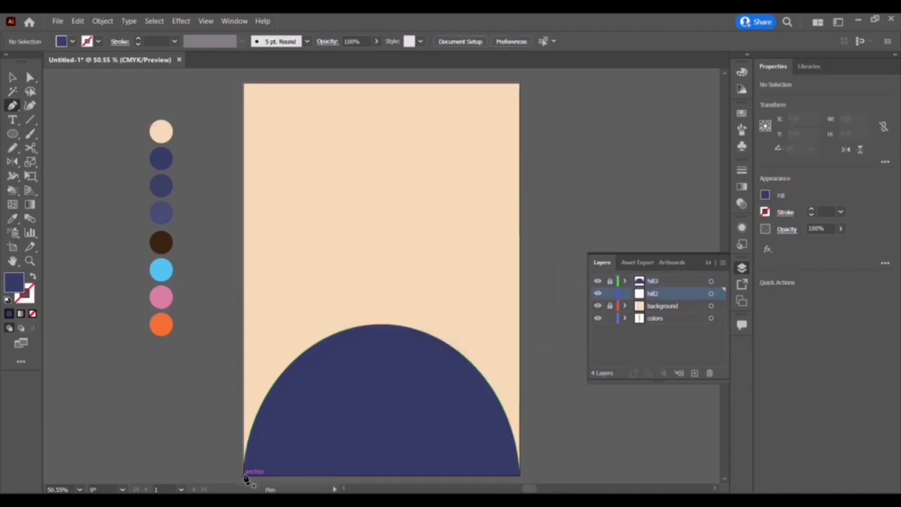
click(247, 474)
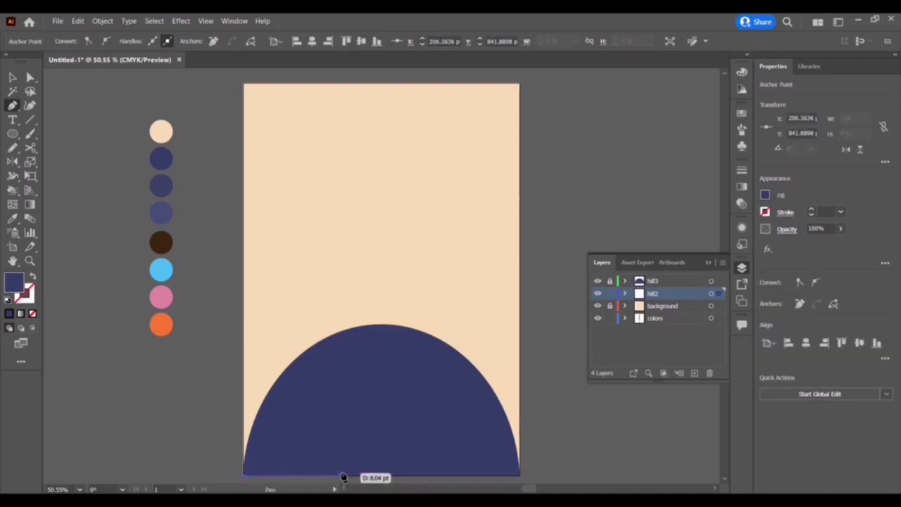
Finish a bottom-edge path on hill2 and bend it into an arch
click(338, 476)
click(31, 105)
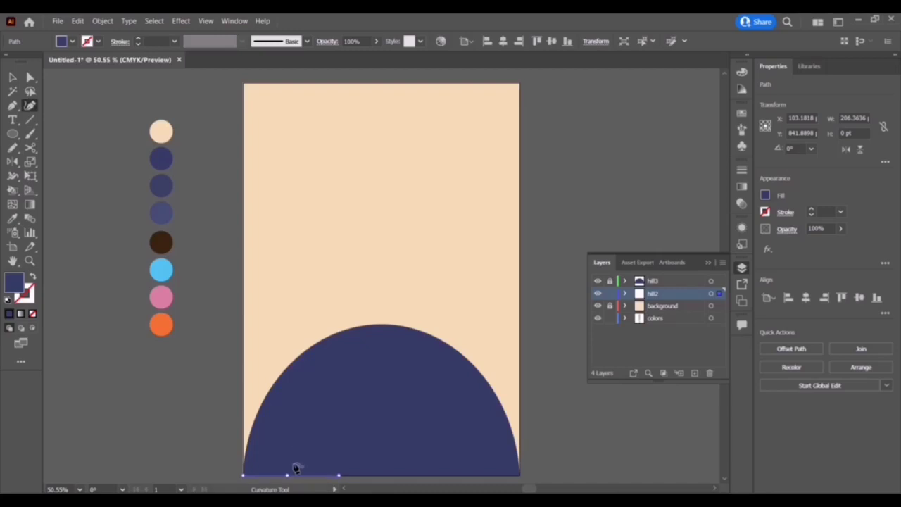
mouse_move(289, 474)
mouse_down()
mouse_move(295, 404)
mouse_move(288, 424)
mouse_move(304, 358)
mouse_move(403, 432)
mouse_up()
key(v)
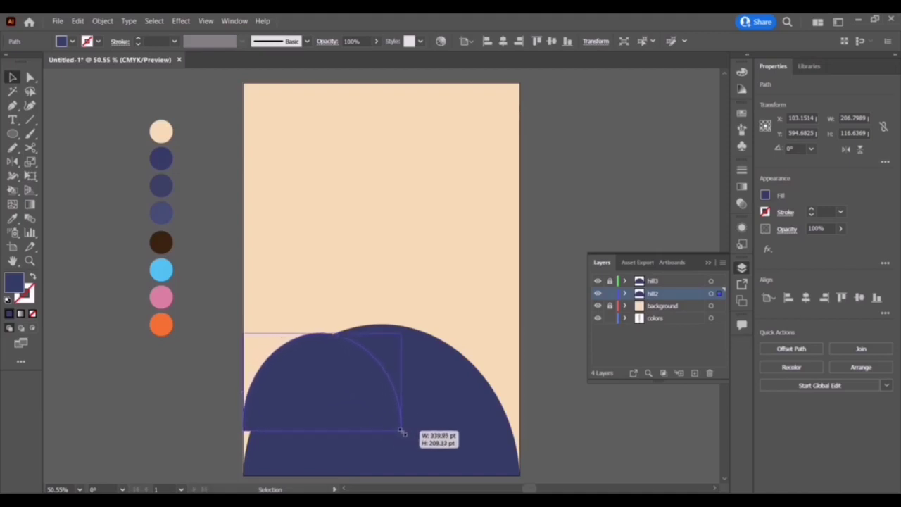
drag(355, 402, 322, 447)
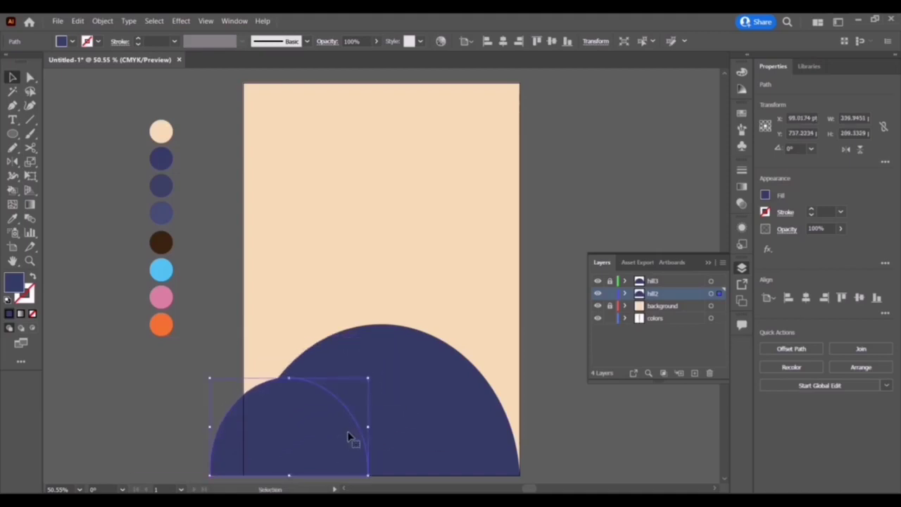
Widen and reposition the arch so it overlaps the left of the central hill
click(14, 219)
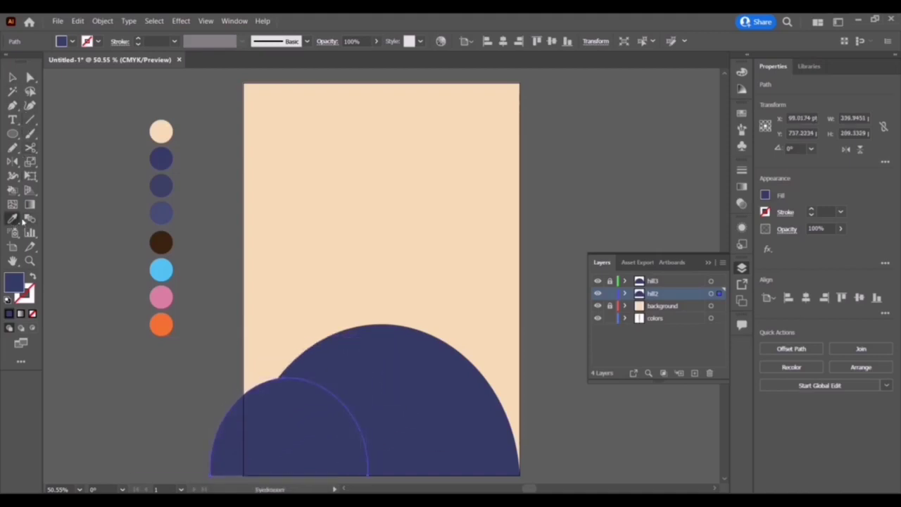
key(v)
mouse_move(298, 459)
mouse_down()
mouse_move(315, 386)
mouse_move(307, 478)
mouse_up()
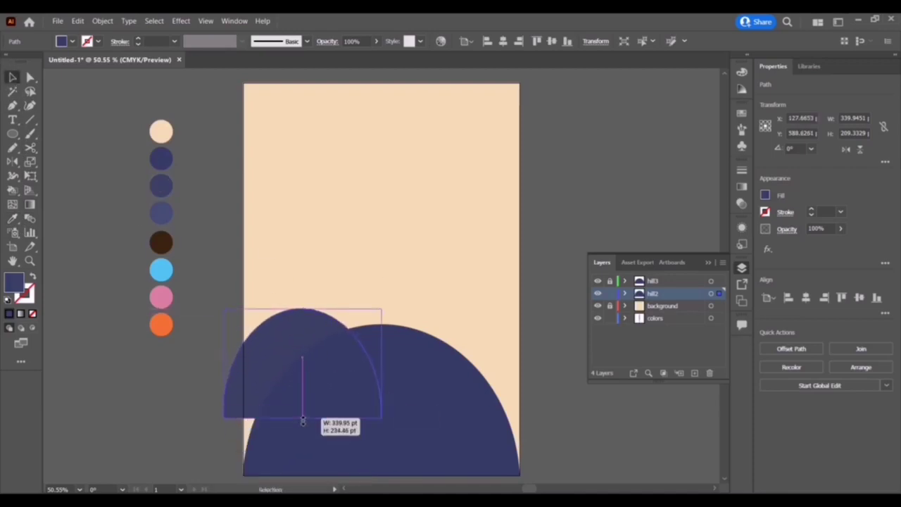
mouse_move(381, 392)
mouse_down()
mouse_move(437, 392)
mouse_move(380, 400)
mouse_up()
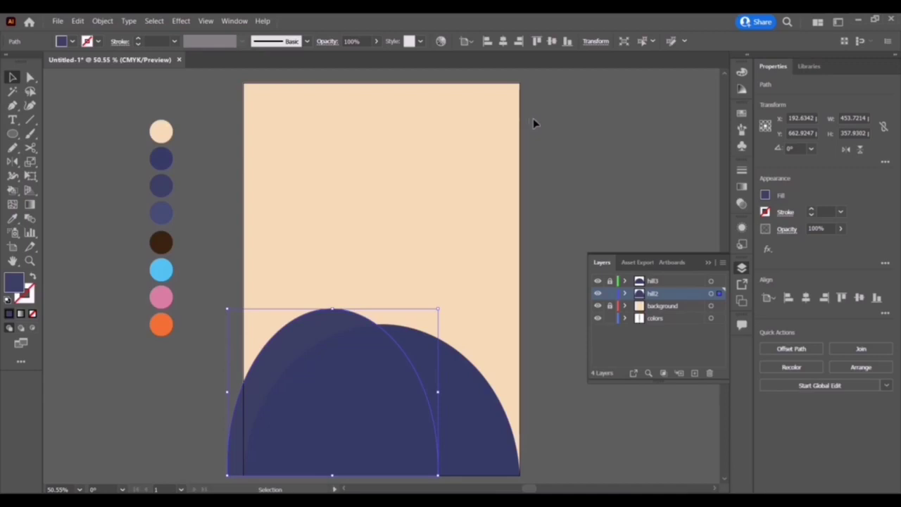
drag(227, 392, 160, 388)
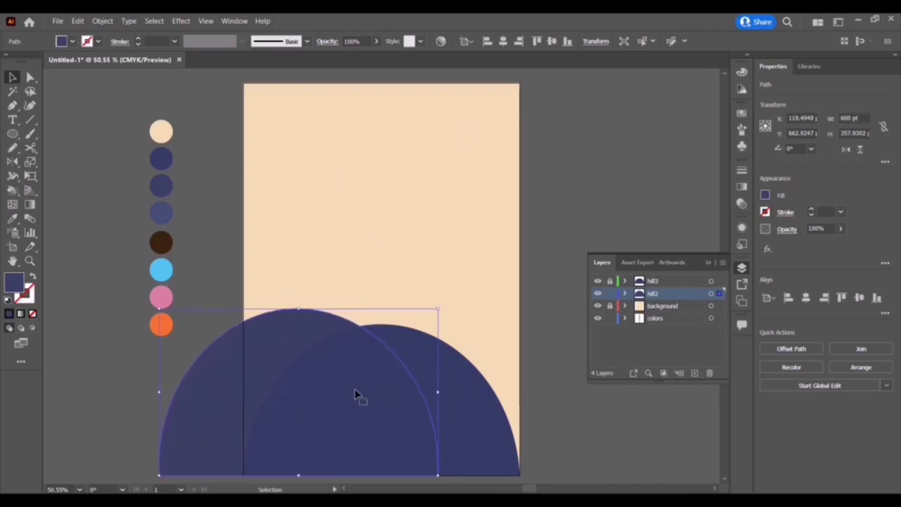
mouse_move(354, 394)
mouse_down()
mouse_move(355, 406)
mouse_move(361, 399)
mouse_up()
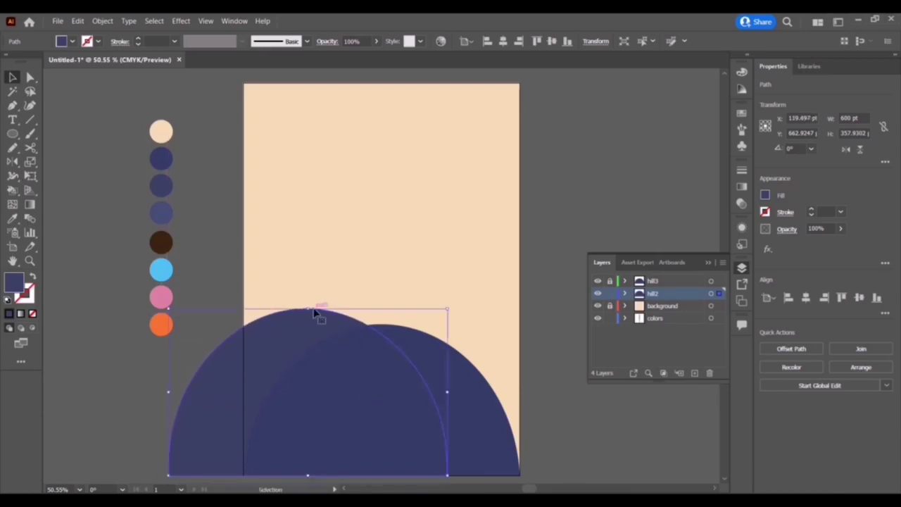
drag(314, 312, 315, 319)
mouse_move(655, 294)
mouse_down()
mouse_move(671, 289)
mouse_move(649, 306)
mouse_up()
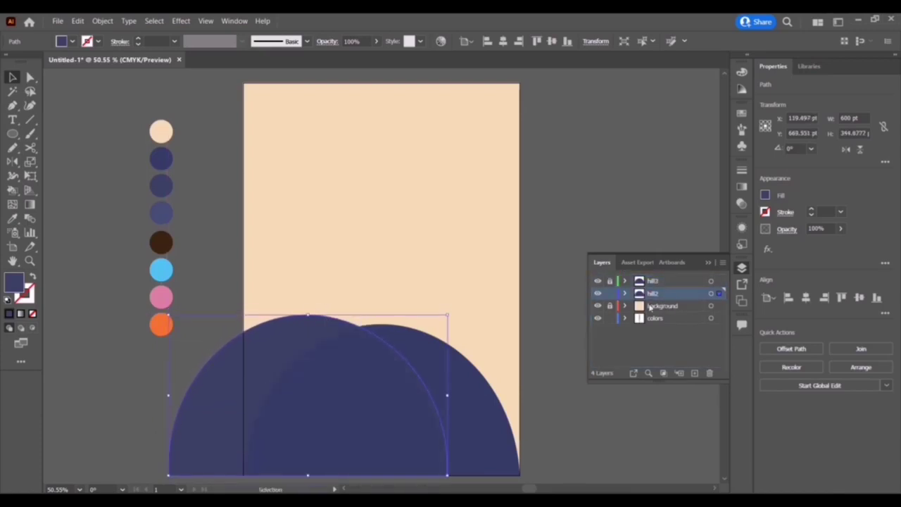
Duplicate the left navy hill onto the right side of the artboard
click(545, 288)
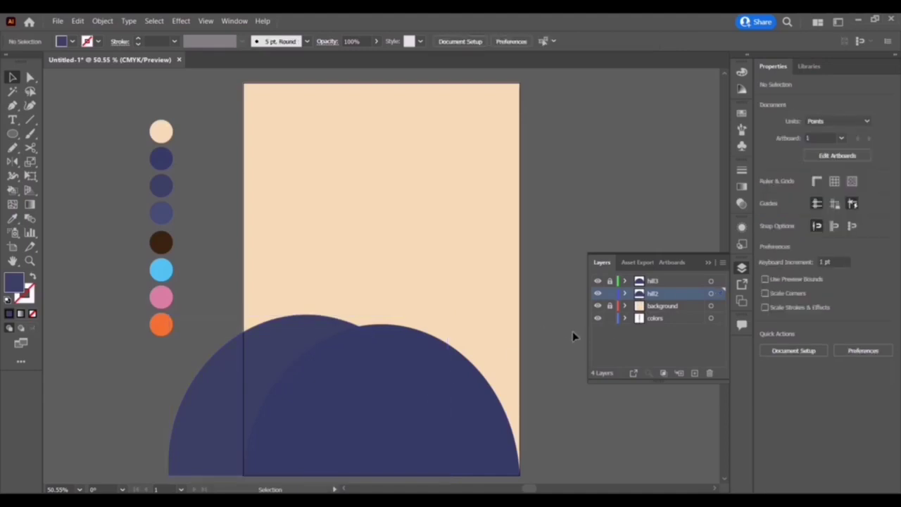
click(295, 336)
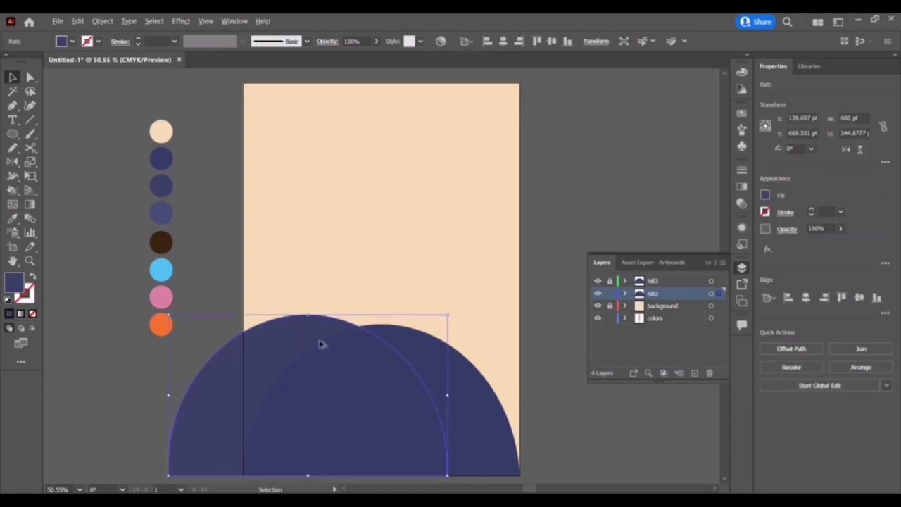
mouse_move(319, 343)
mouse_down()
mouse_move(492, 343)
mouse_move(482, 307)
mouse_up()
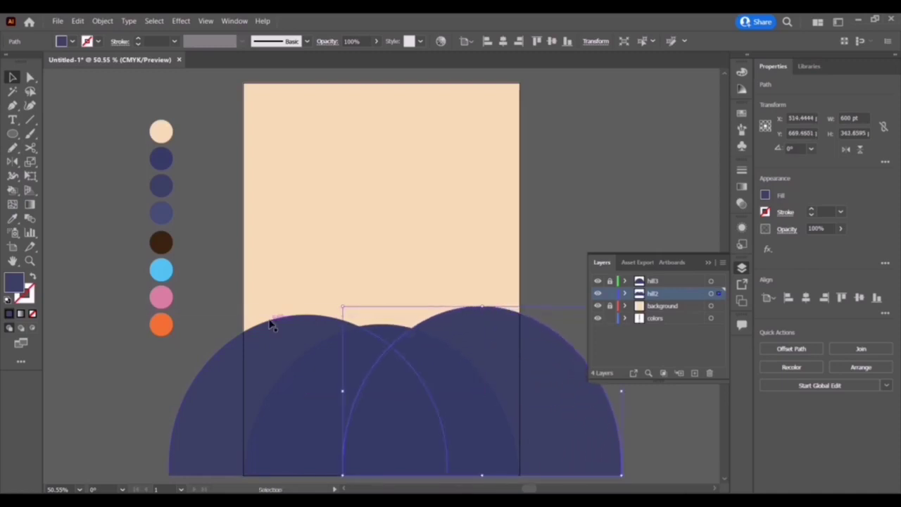
Make the left navy hill slightly taller
click(302, 319)
drag(308, 314, 308, 307)
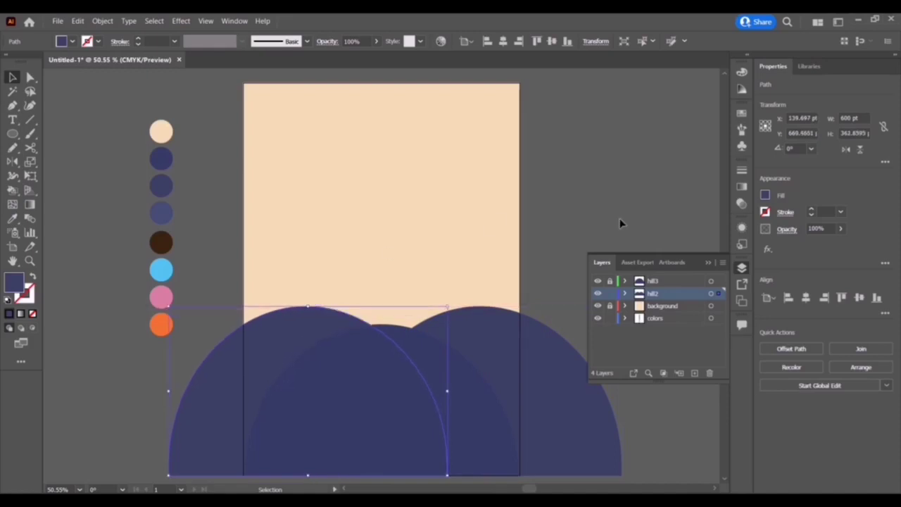
click(593, 231)
Set both side hills to 89% opacity
click(517, 343)
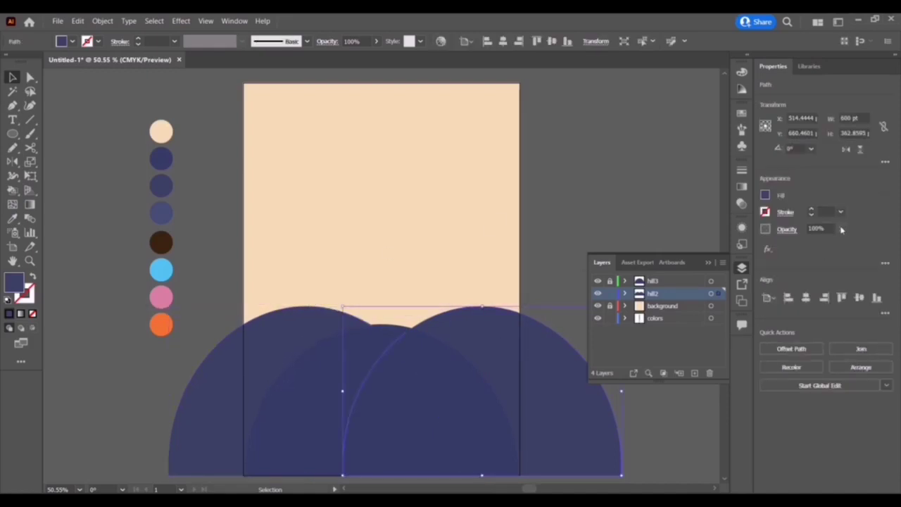
click(840, 228)
mouse_move(832, 245)
mouse_down()
mouse_move(820, 245)
mouse_move(836, 245)
mouse_up()
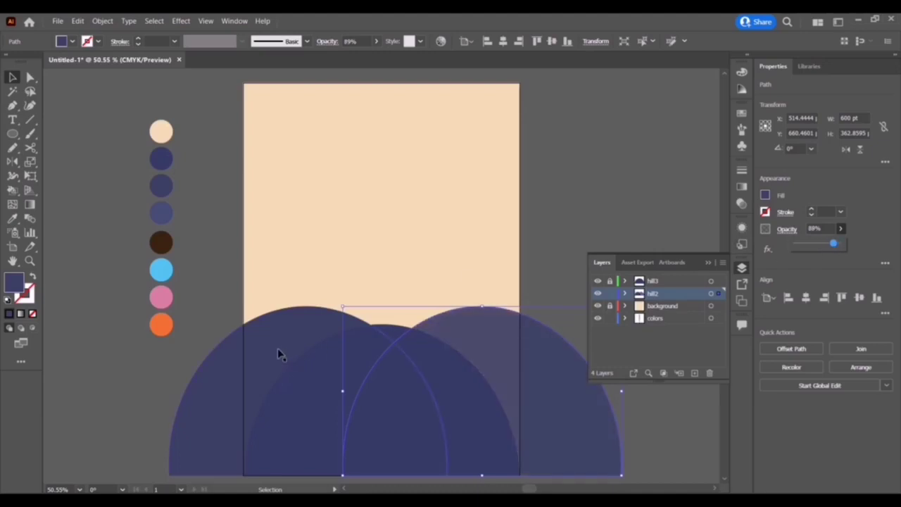
click(278, 348)
click(817, 228)
key(Return)
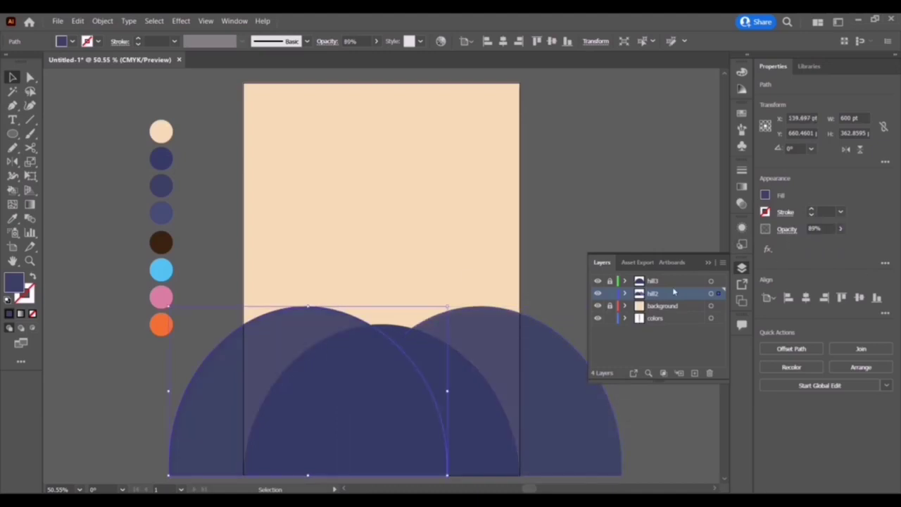
click(571, 235)
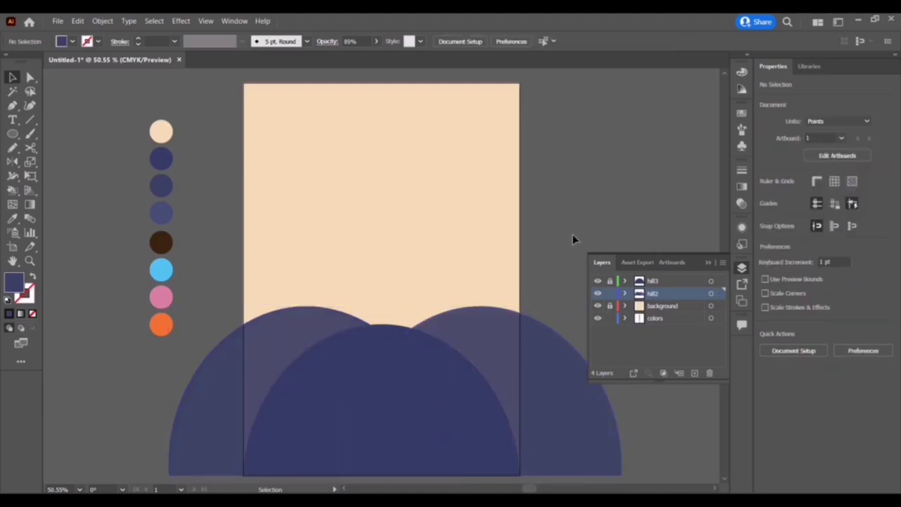
Lock the hill2 layer and create a new layer
double_click(665, 299)
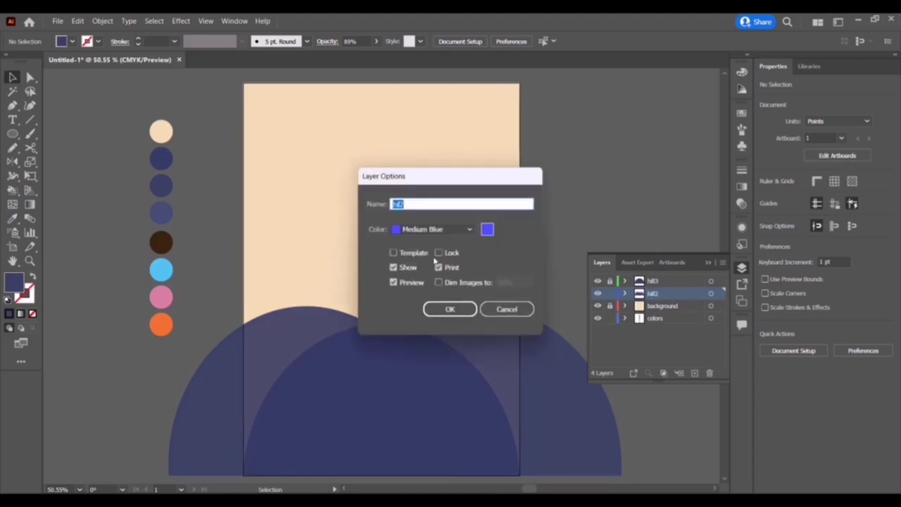
click(439, 252)
click(454, 311)
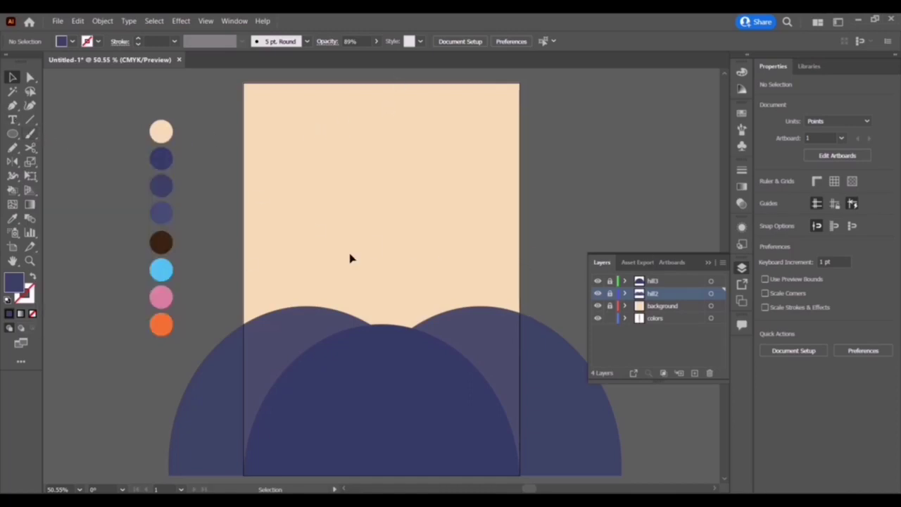
click(694, 372)
Name the new layer hill1 and move it below hill2
double_click(659, 293)
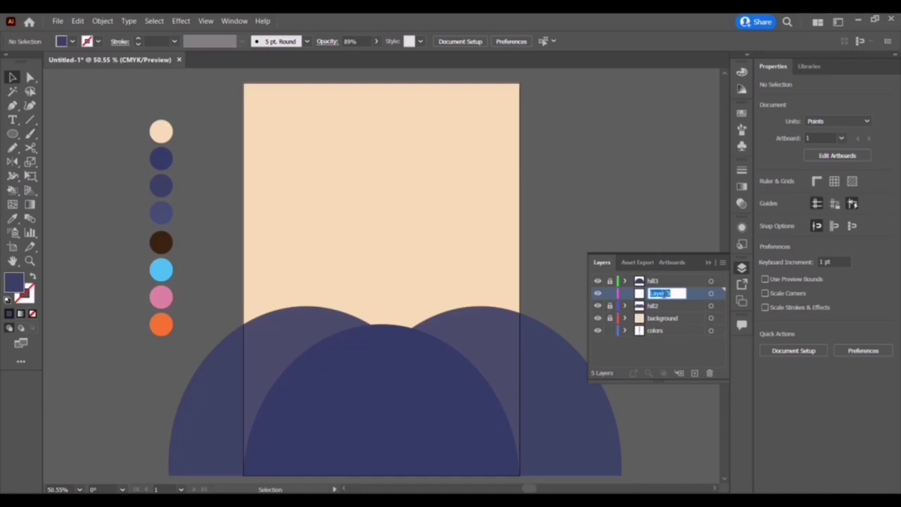
text(hill1)
key(Return)
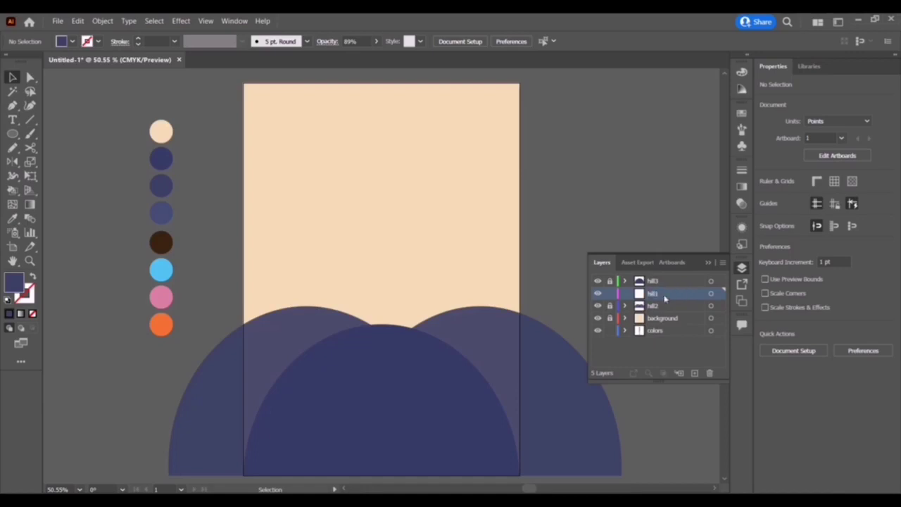
drag(679, 298, 681, 311)
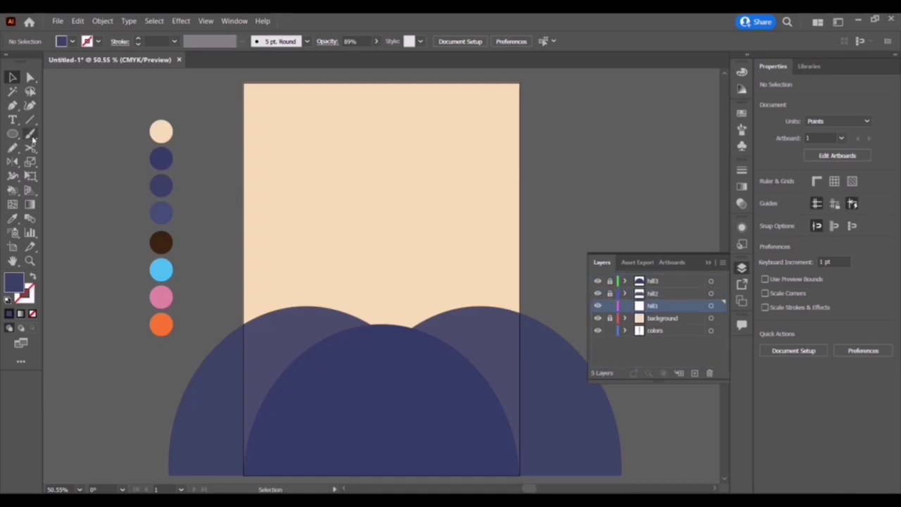
Draw a small curved bump between the hills and fill it with the lighter blue swatch
click(14, 105)
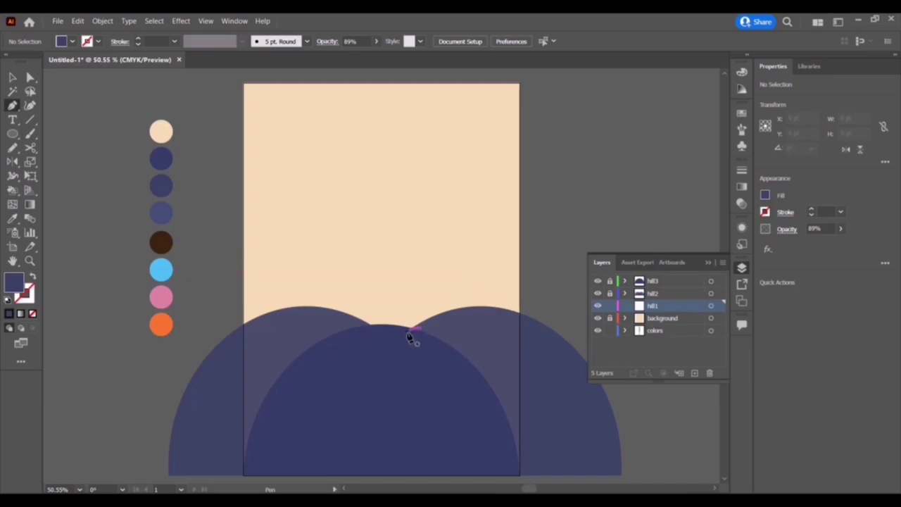
click(401, 336)
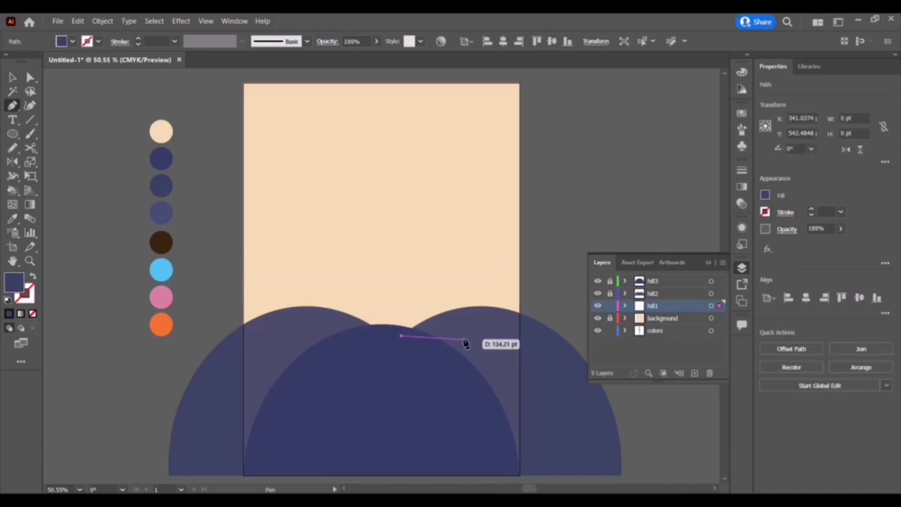
click(464, 339)
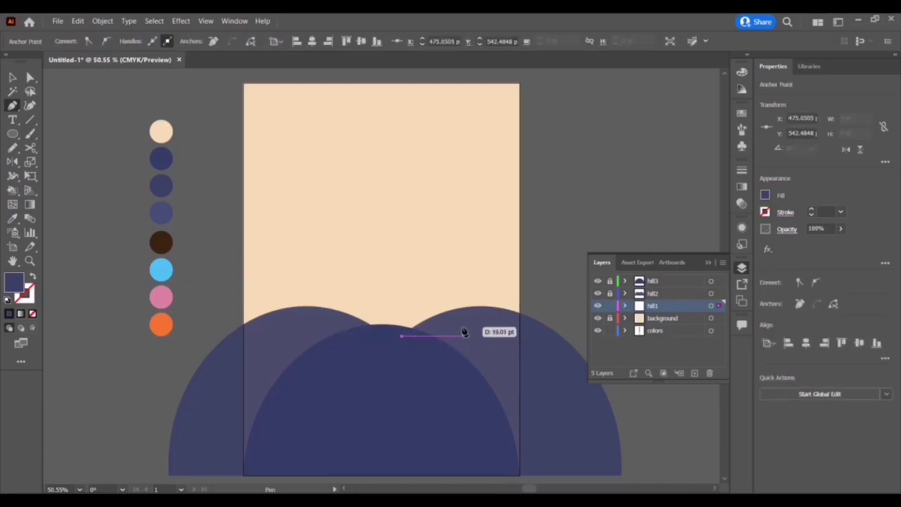
click(31, 105)
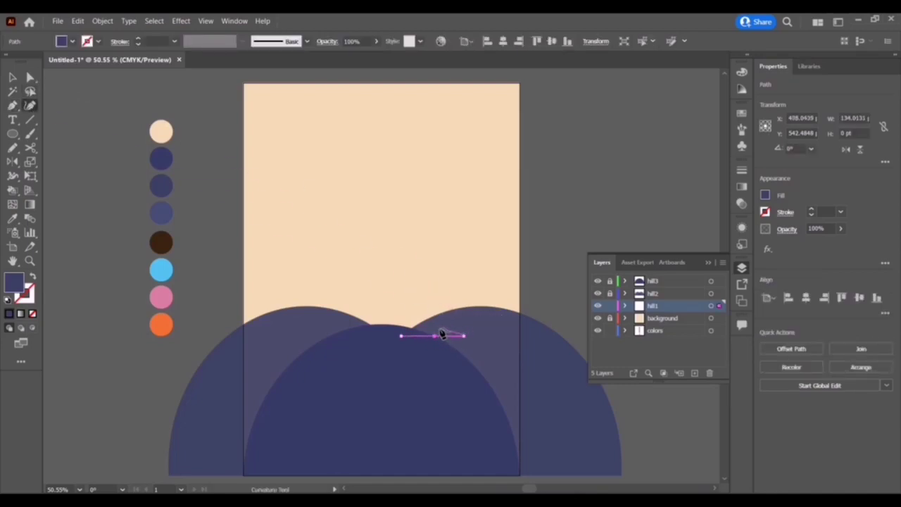
drag(435, 338, 438, 303)
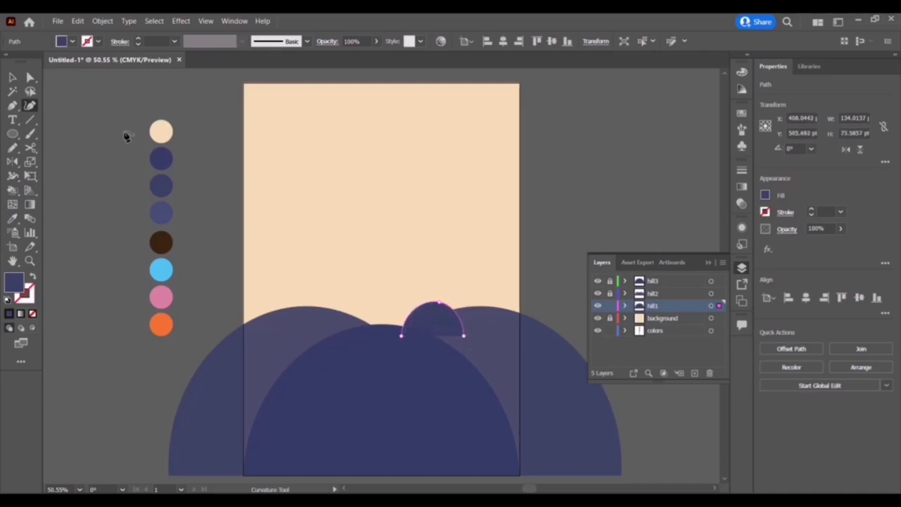
key(i)
click(170, 208)
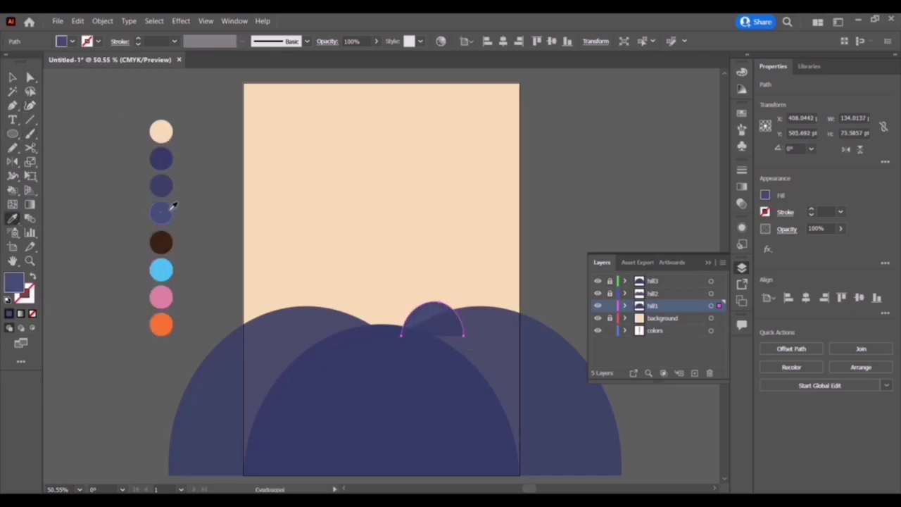
Enlarge the small bump and make it taller
key(v)
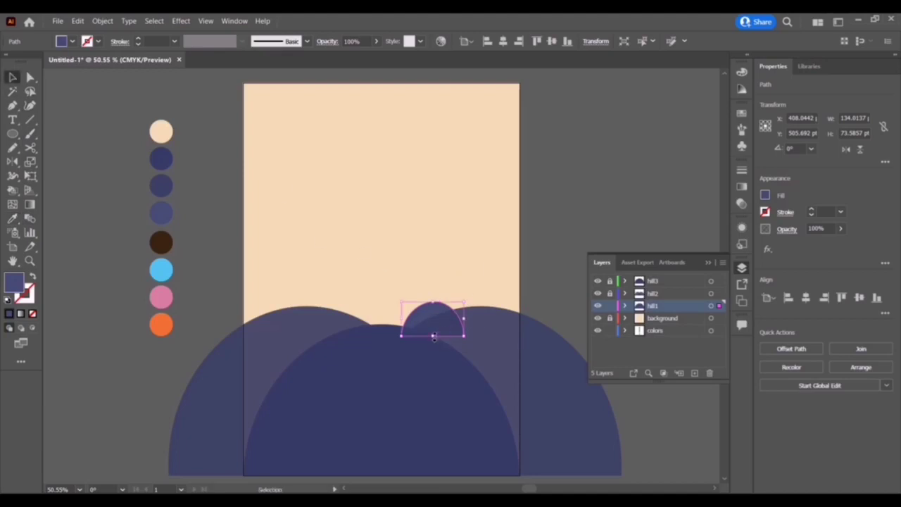
drag(463, 336, 478, 345)
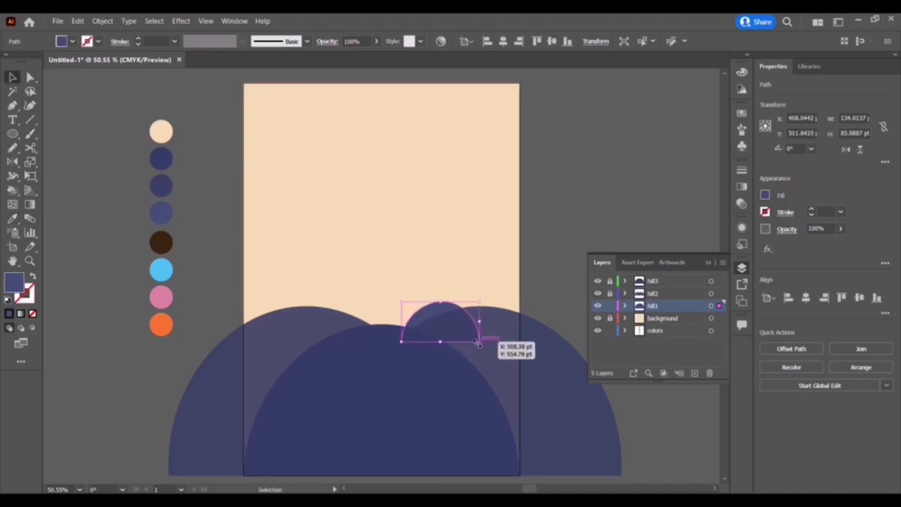
mouse_move(463, 328)
mouse_down()
mouse_move(489, 318)
mouse_move(478, 333)
mouse_up()
click(619, 407)
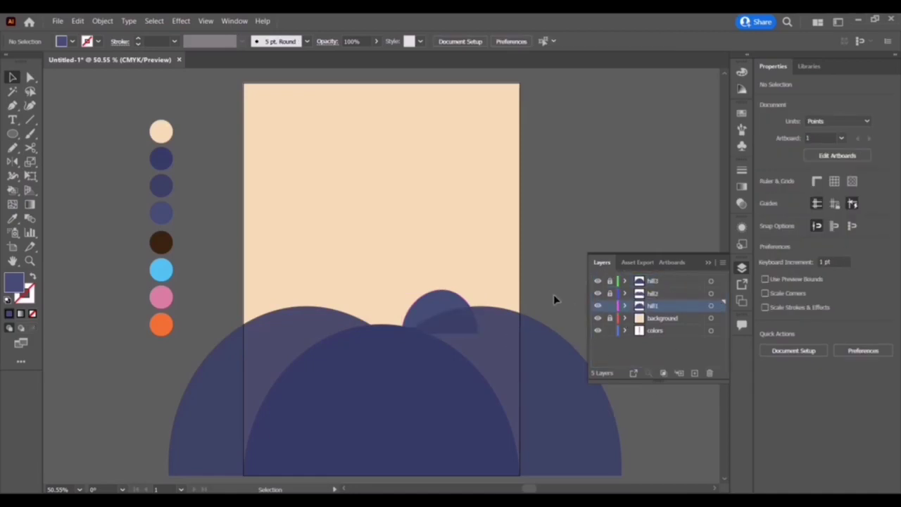
Lower the small bump's opacity to 63%
click(440, 314)
click(841, 228)
drag(844, 243, 827, 245)
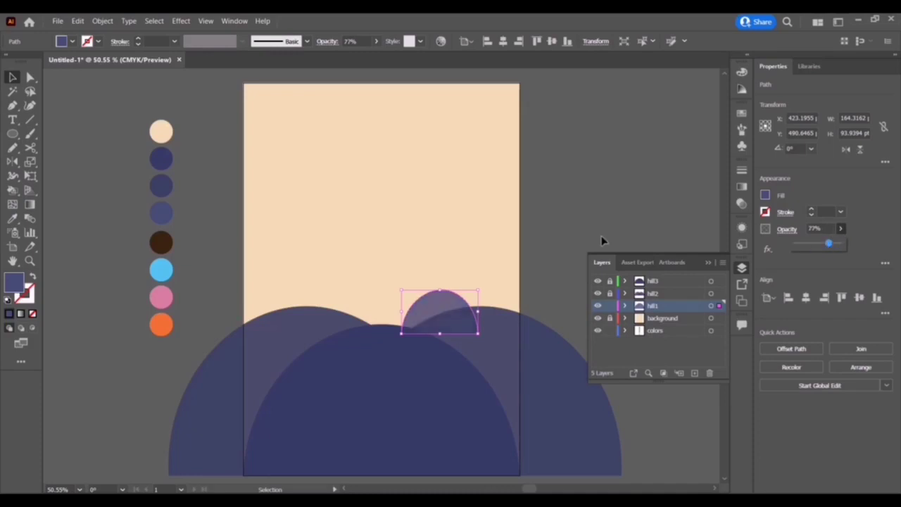
click(569, 259)
click(464, 320)
drag(815, 248, 821, 245)
click(678, 189)
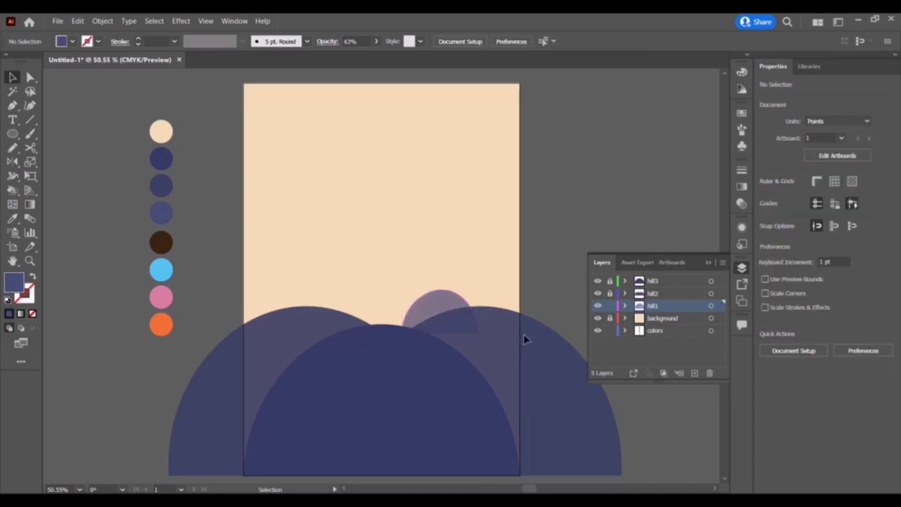
Open and close the hill2 layer settings without changes
double_click(665, 293)
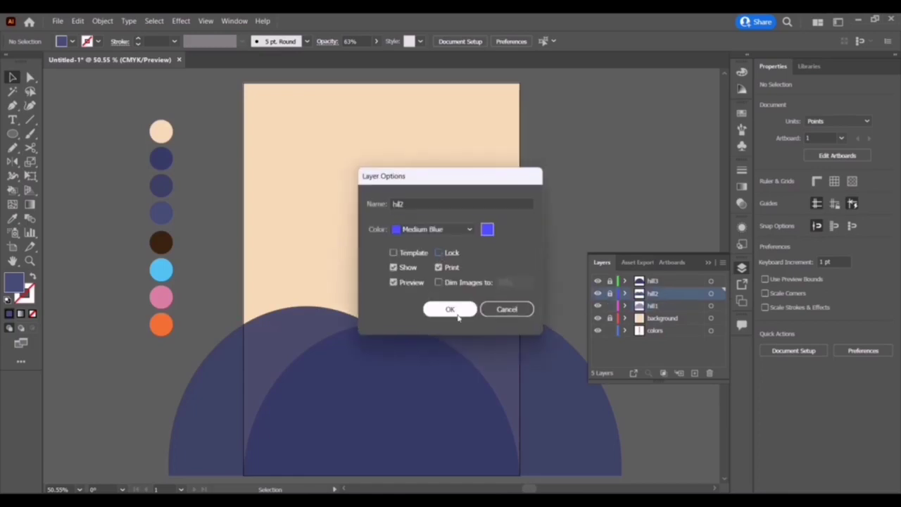
key(Return)
double_click(665, 293)
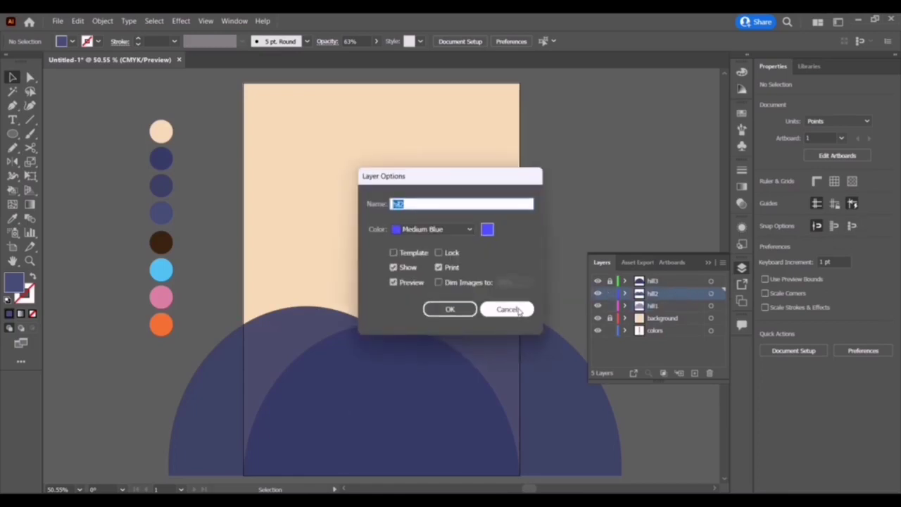
click(507, 308)
Restore both large navy hills to 100% opacity and begin locking hill2
click(497, 357)
click(272, 370)
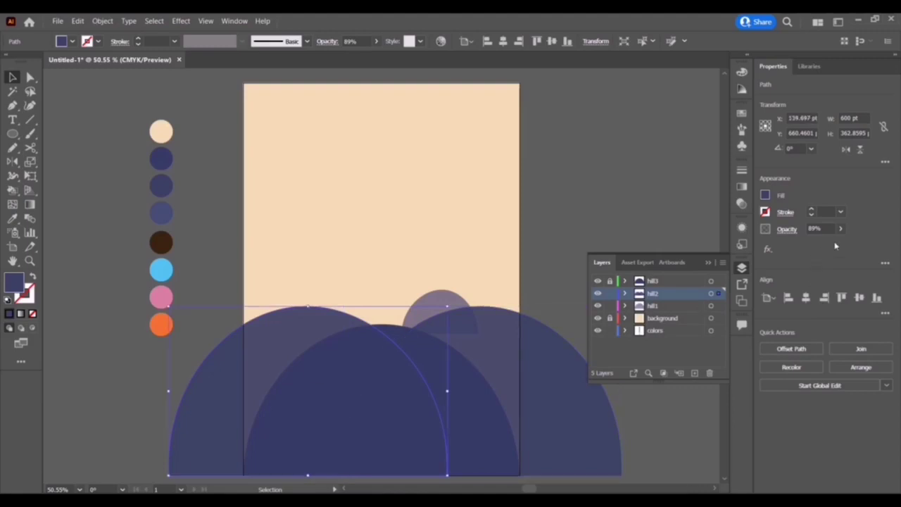
click(840, 228)
mouse_move(836, 244)
mouse_down()
mouse_move(857, 254)
mouse_move(799, 244)
mouse_up()
click(535, 366)
click(840, 228)
click(105, 201)
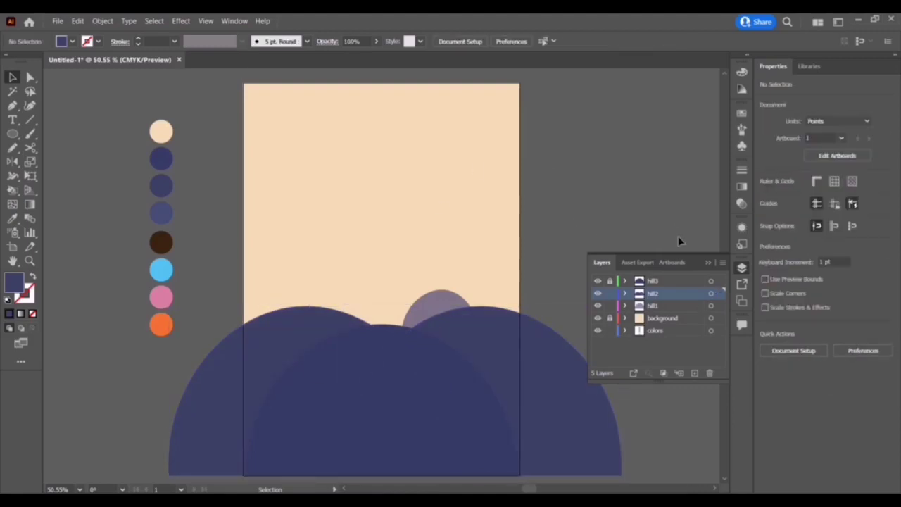
double_click(660, 294)
Lock hill2, then shift, widen and shorten the translucent bump
click(439, 255)
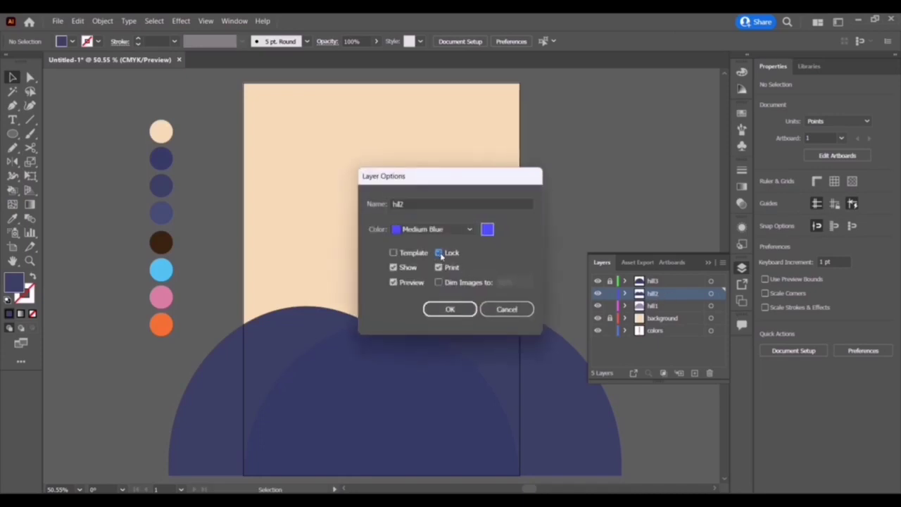
click(458, 309)
click(427, 310)
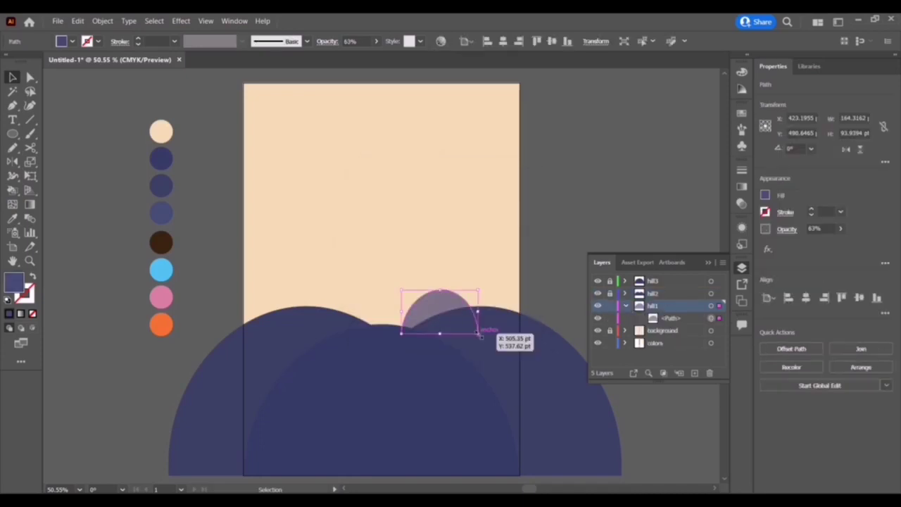
drag(464, 328, 454, 331)
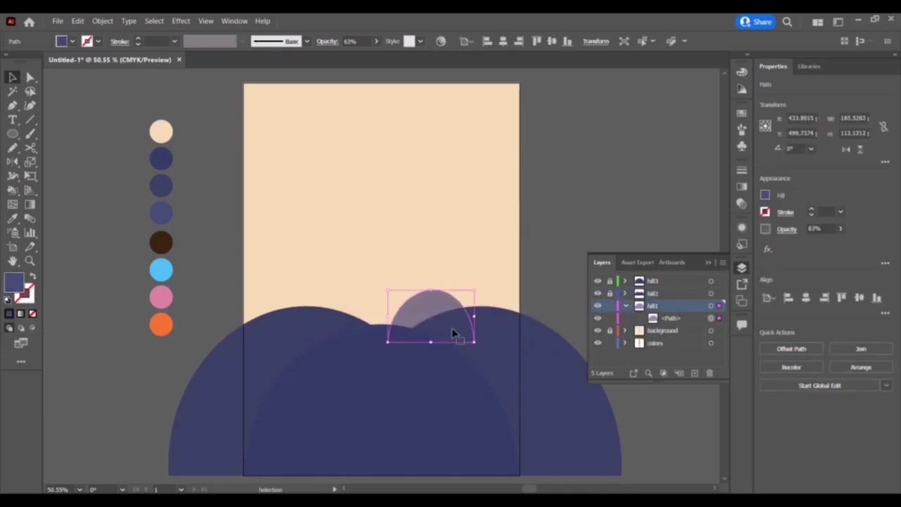
drag(384, 318, 398, 318)
drag(476, 318, 482, 318)
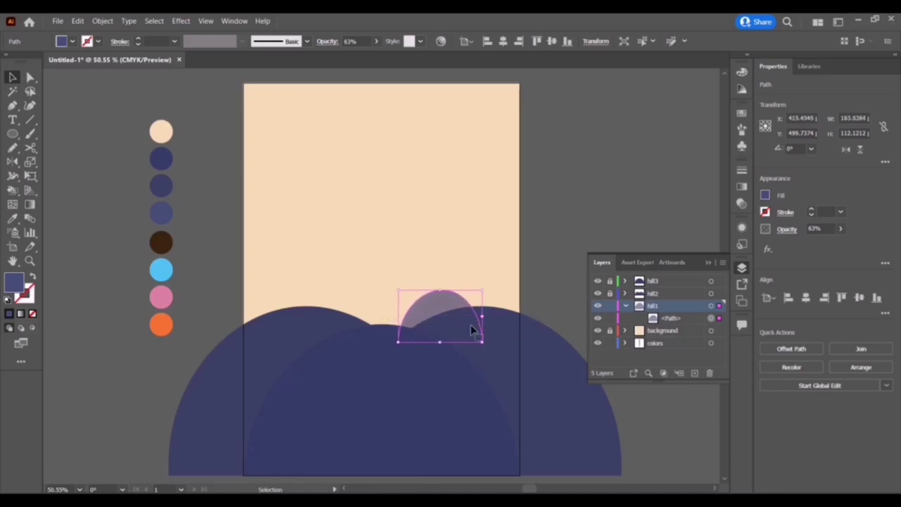
click(558, 281)
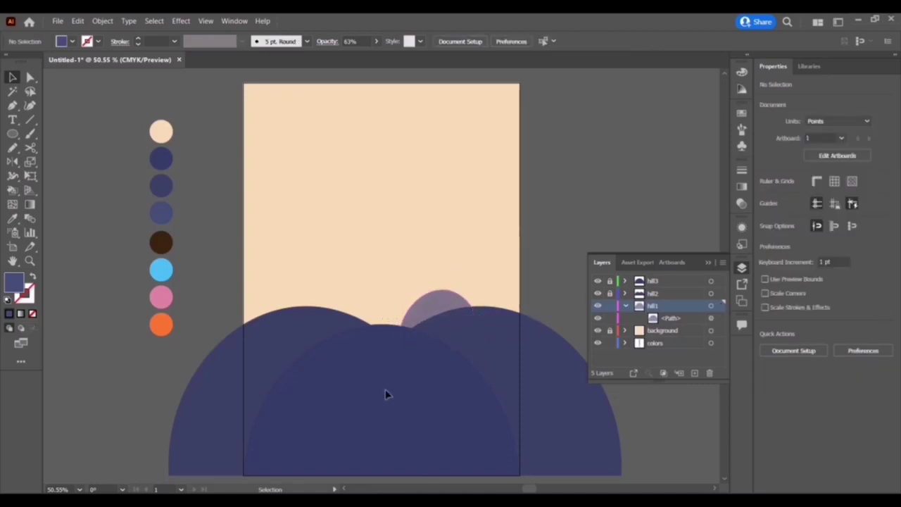
click(459, 318)
drag(441, 291, 457, 325)
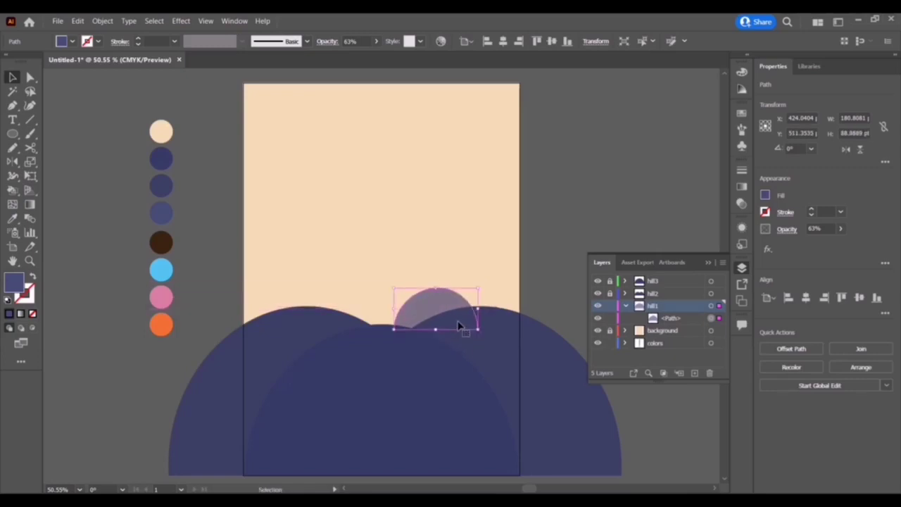
Copy the bump to the left and match its height to the original
mouse_move(440, 310)
mouse_down()
mouse_move(354, 308)
mouse_move(342, 281)
mouse_up()
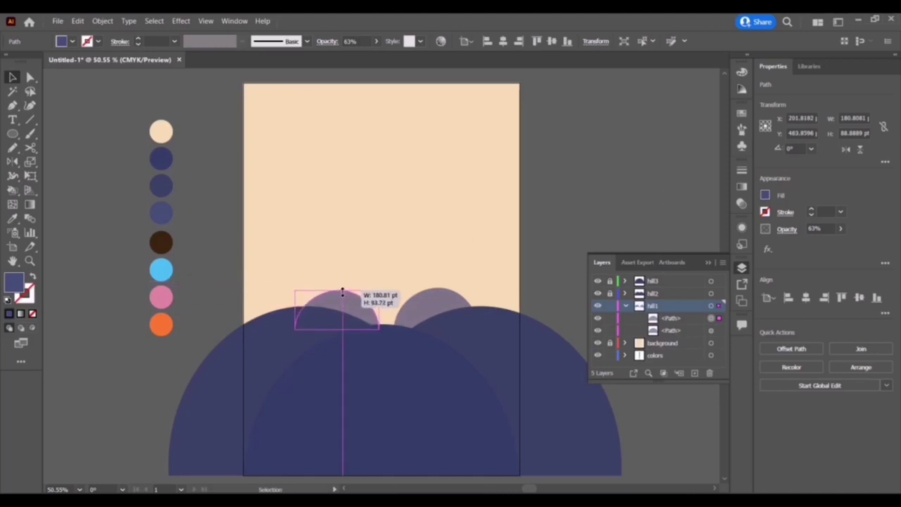
drag(342, 281, 342, 289)
click(437, 313)
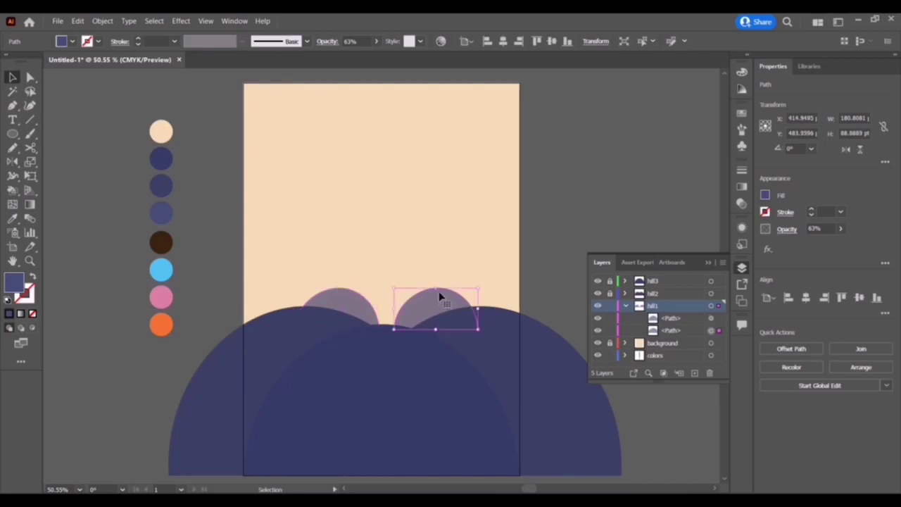
drag(374, 314, 374, 315)
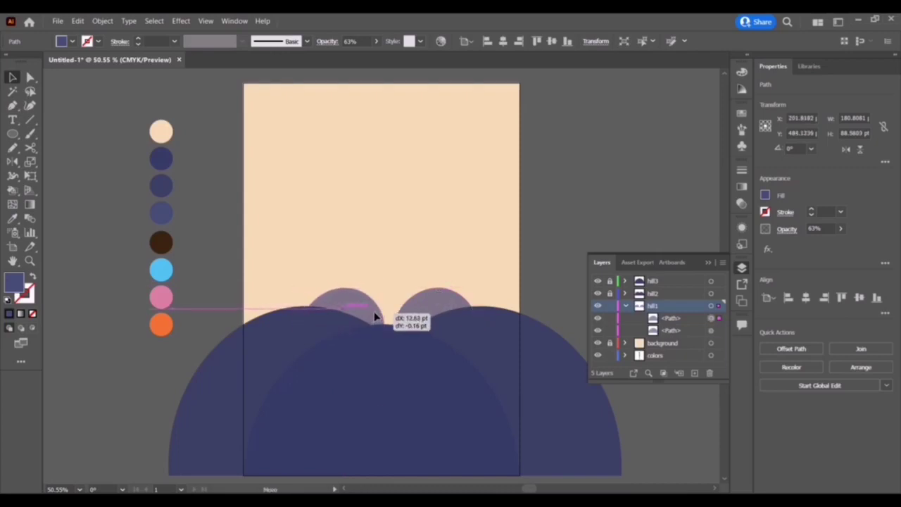
click(592, 205)
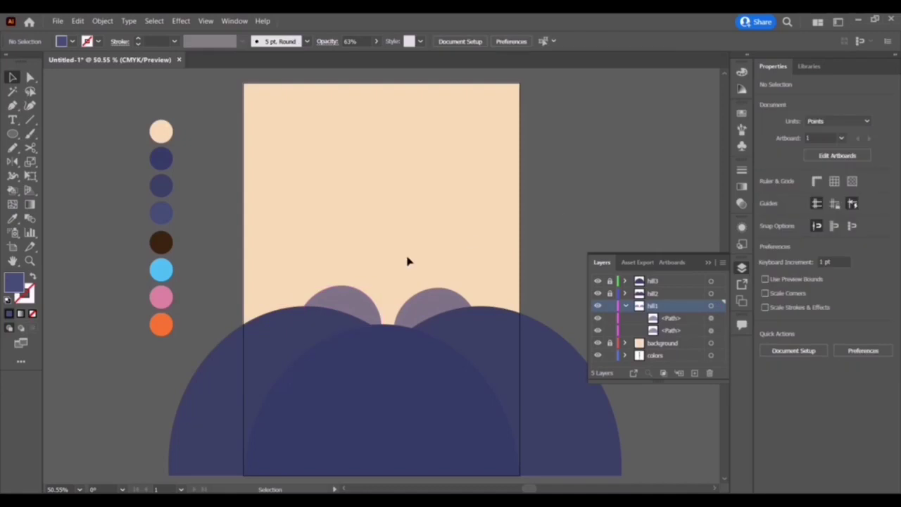
Nudge both bumps into place, adjust the right bump's width, and lock hill1
click(307, 320)
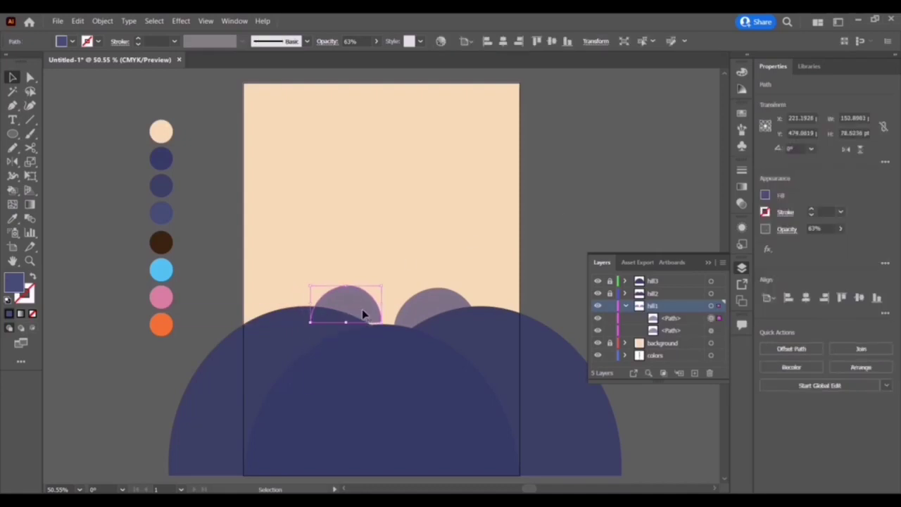
drag(361, 315, 354, 319)
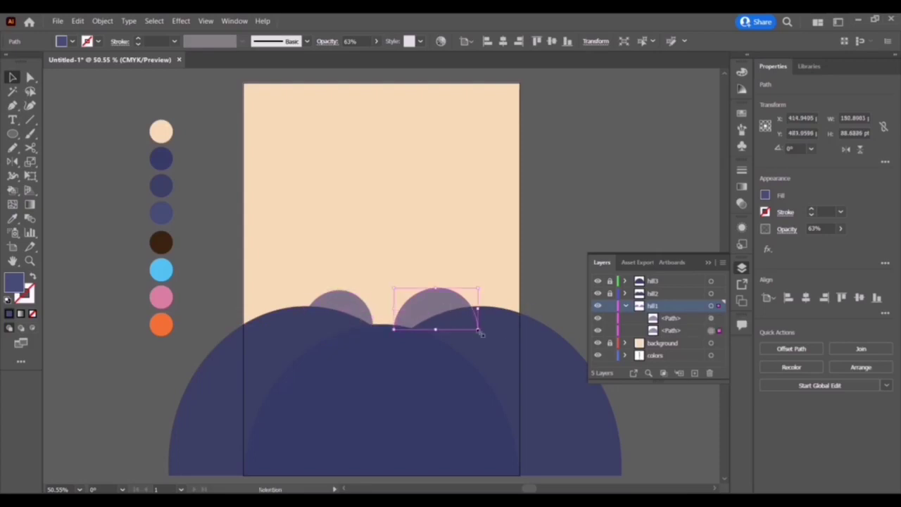
mouse_move(456, 319)
mouse_down()
mouse_move(468, 326)
mouse_move(483, 310)
mouse_move(481, 326)
mouse_up()
click(457, 285)
click(442, 304)
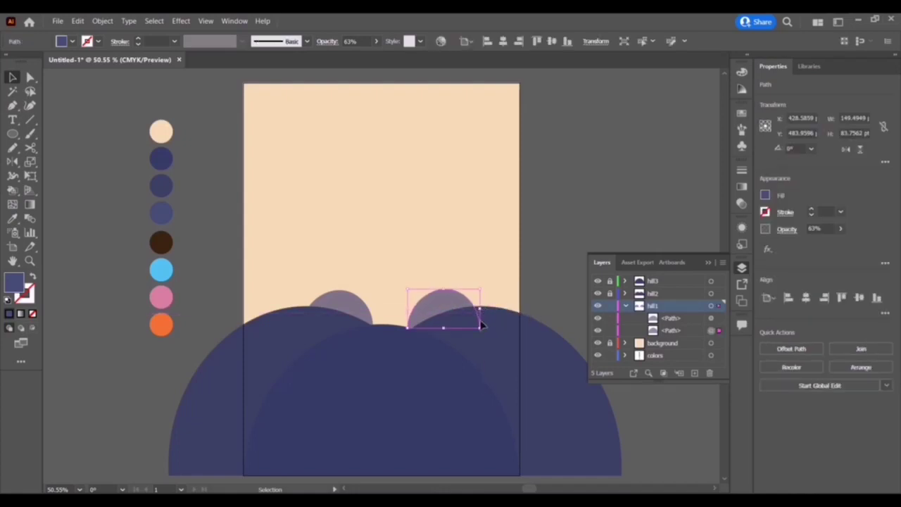
click(541, 271)
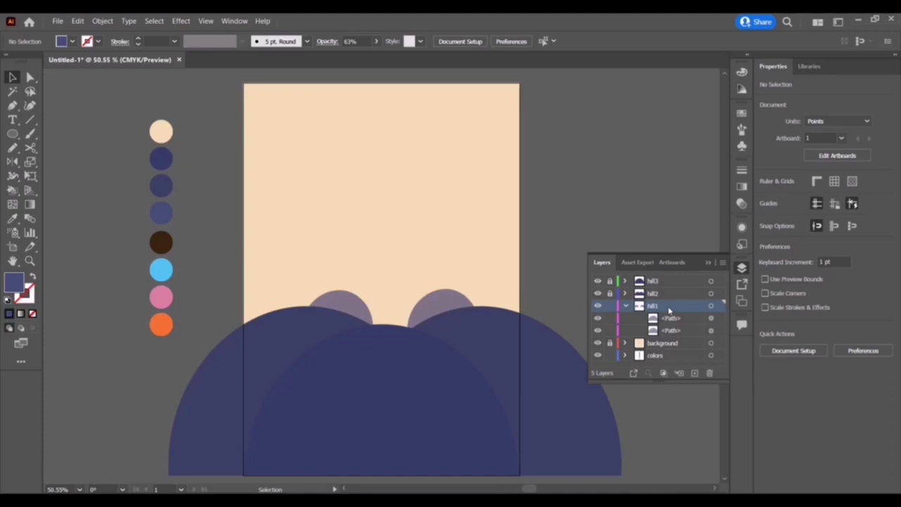
click(610, 306)
Add a top layer named trees above hill3, then zoom to 100%
click(626, 307)
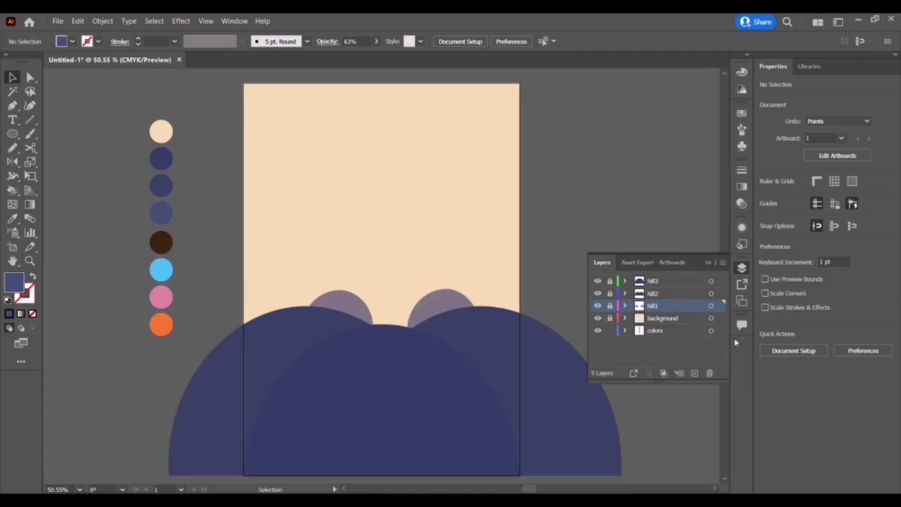
click(695, 373)
drag(682, 281, 702, 288)
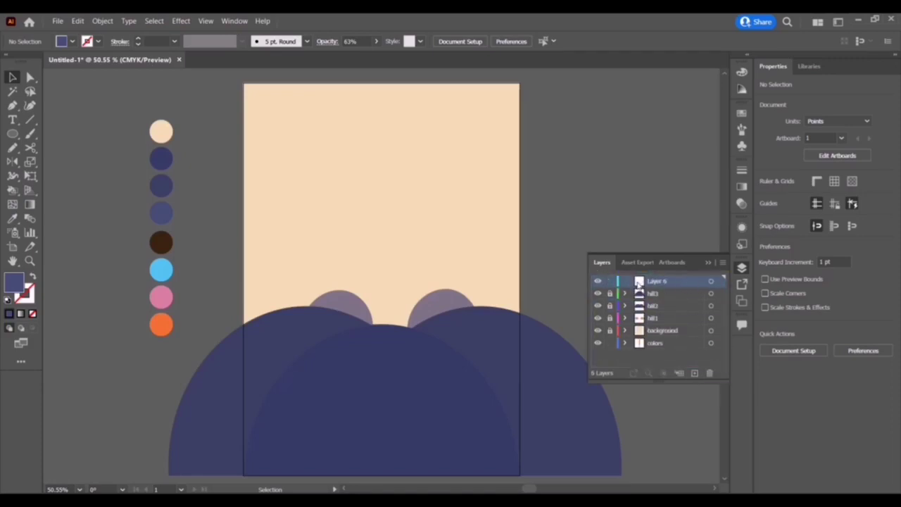
ctrl+click(632, 283)
double_click(666, 282)
text(trees)
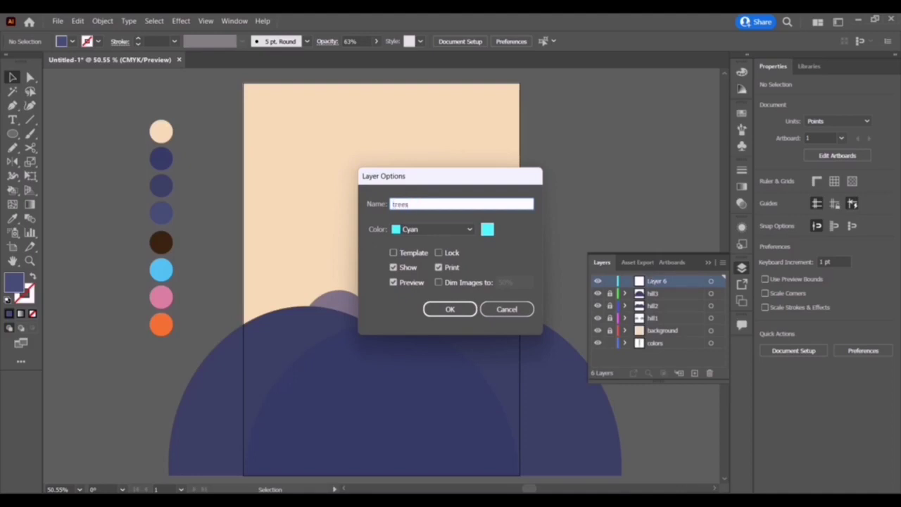
key(Return)
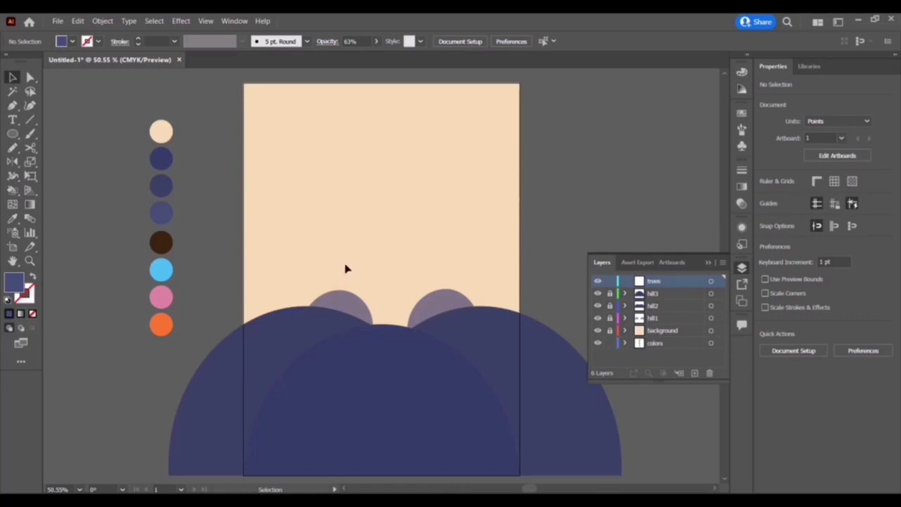
key(ctrl+1)
Outline a narrow tapering navy trunk rising from the hills with the Pen tool
scroll(287, 153, up, 2)
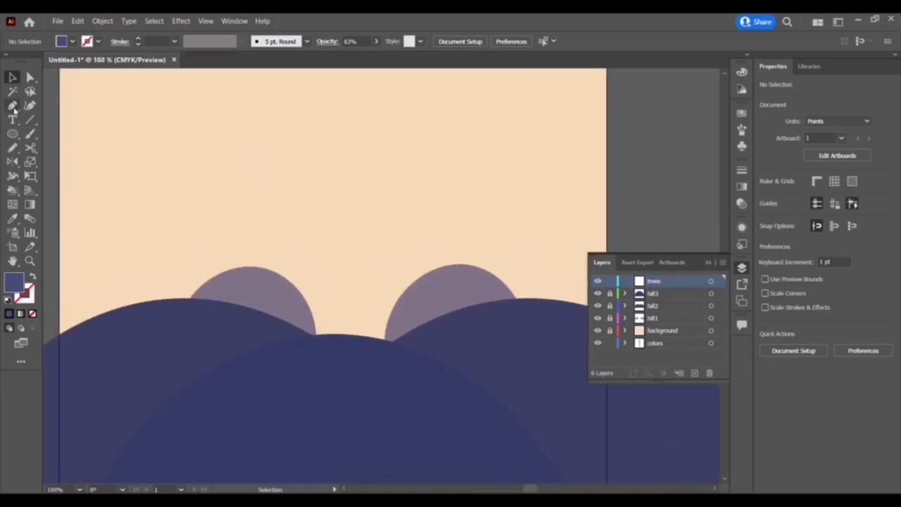
key(p)
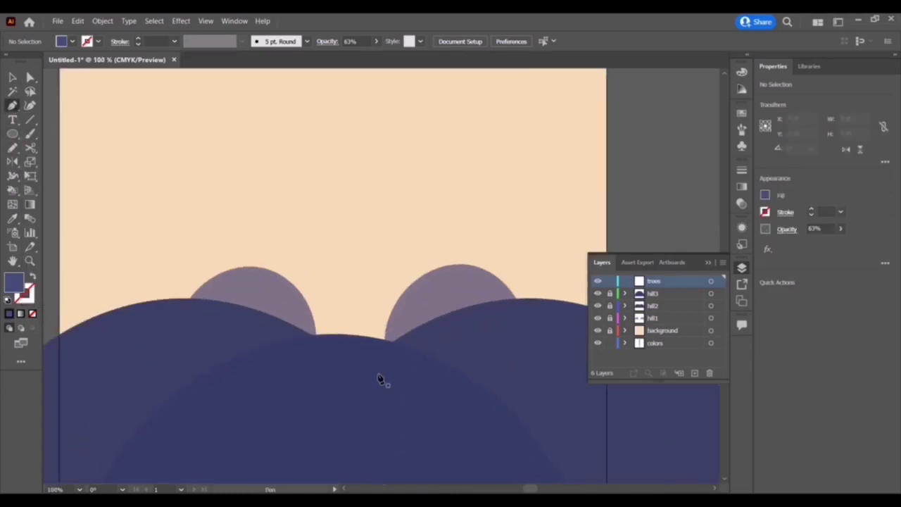
click(336, 360)
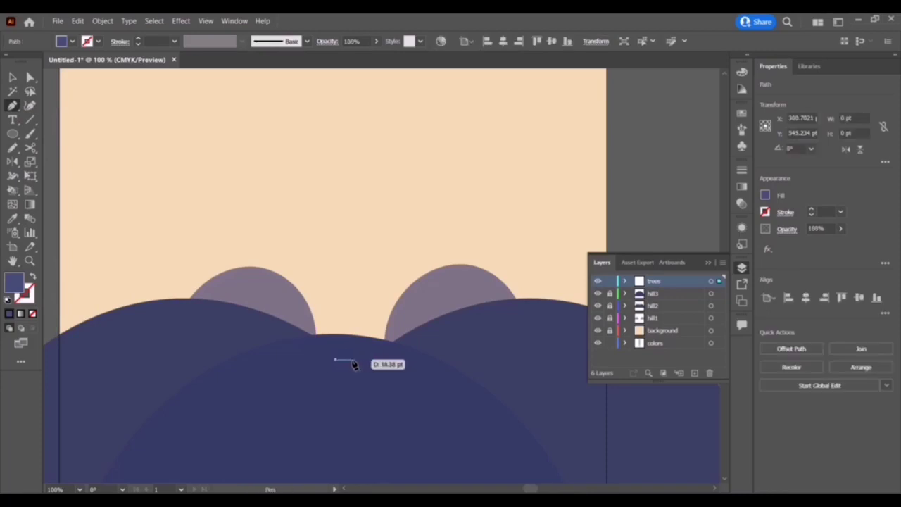
click(353, 360)
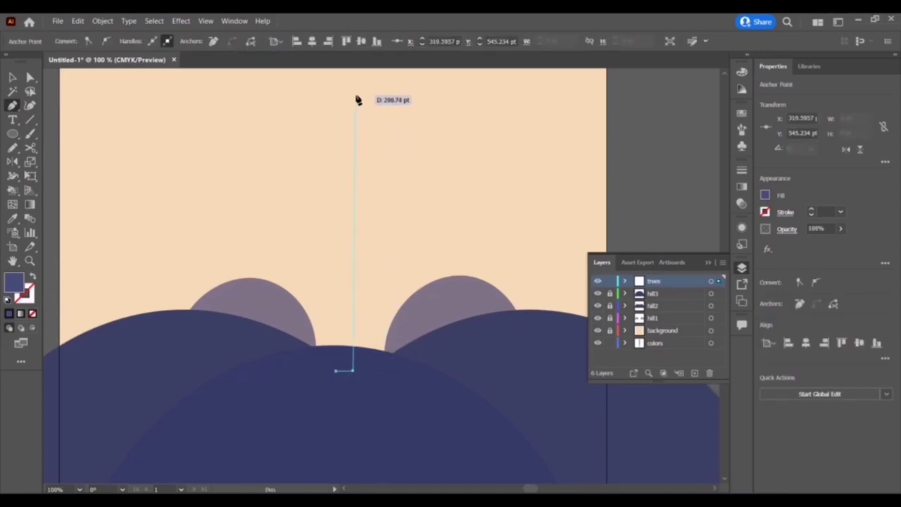
click(352, 116)
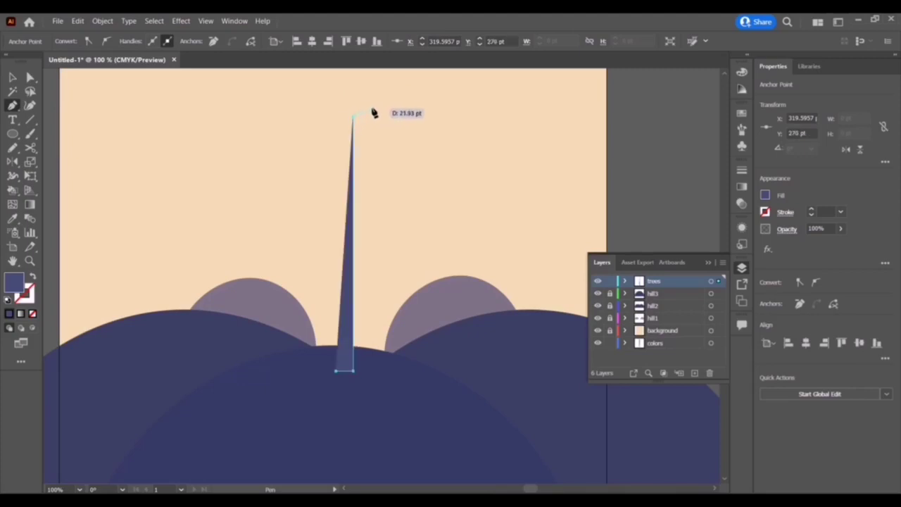
scroll(413, 91, up, 3)
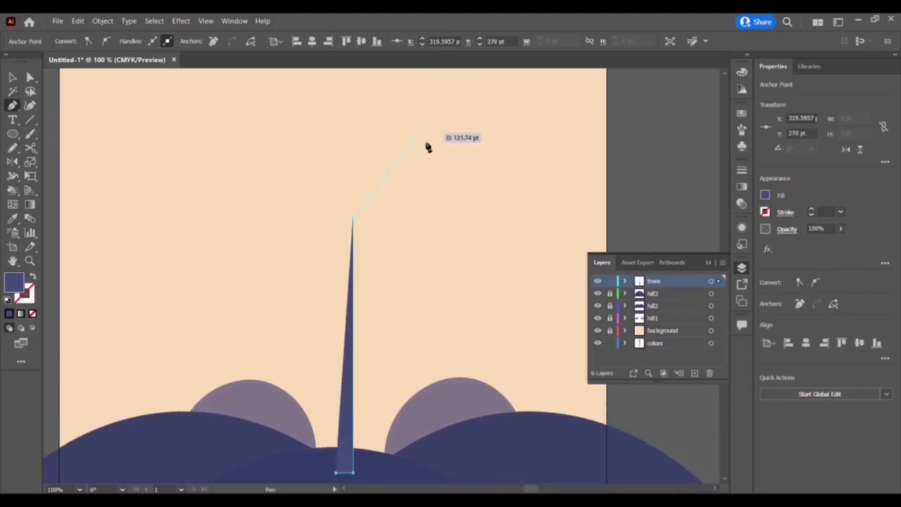
Add the first right-hand branch with a small upward twig
click(413, 176)
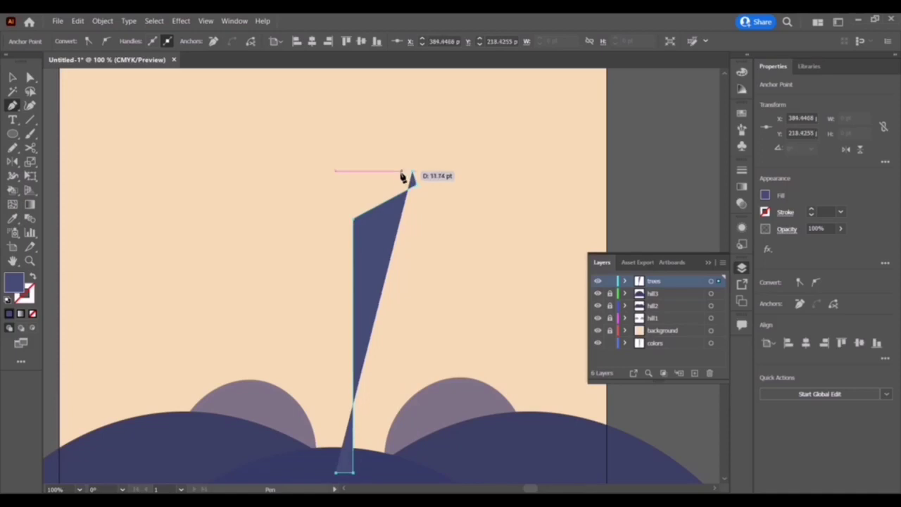
click(385, 188)
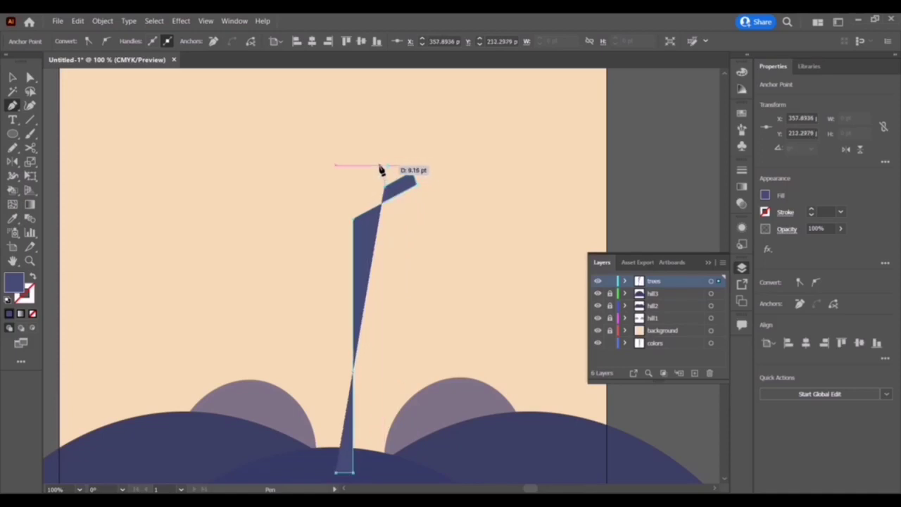
click(381, 168)
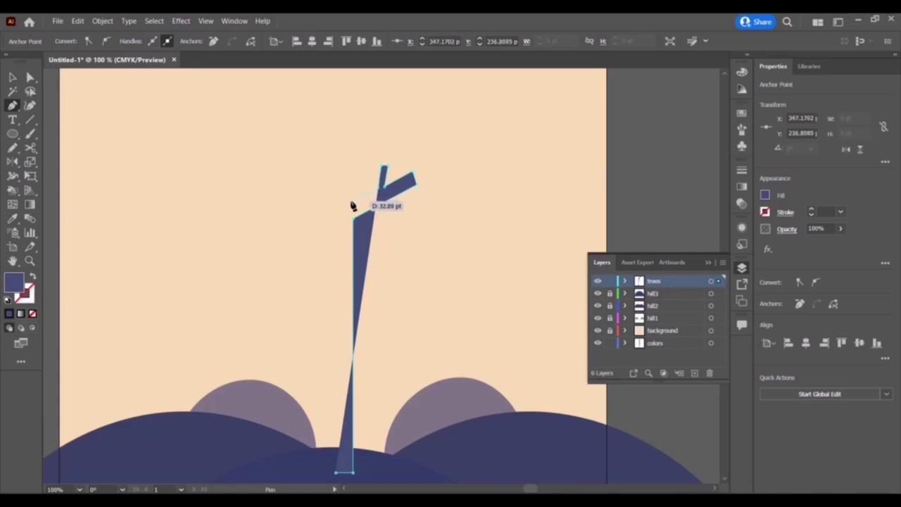
scroll(356, 154, up, 3)
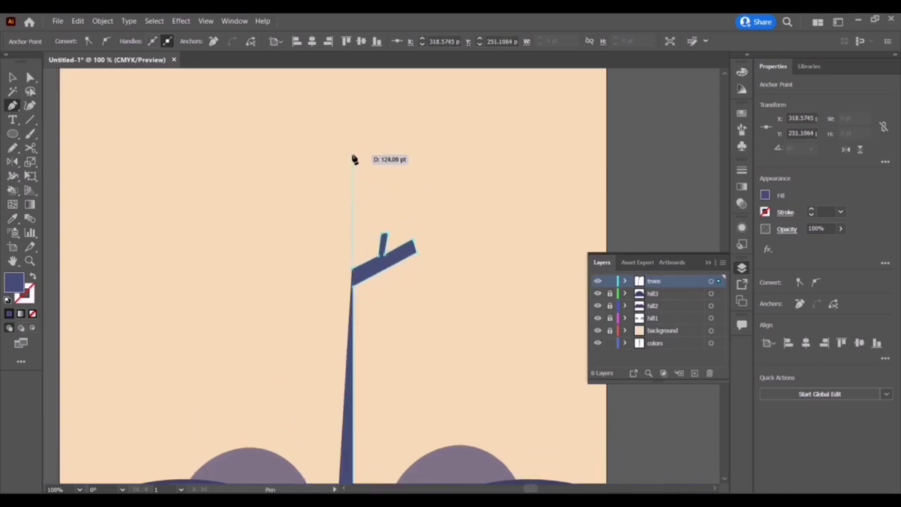
scroll(357, 154, up, 2)
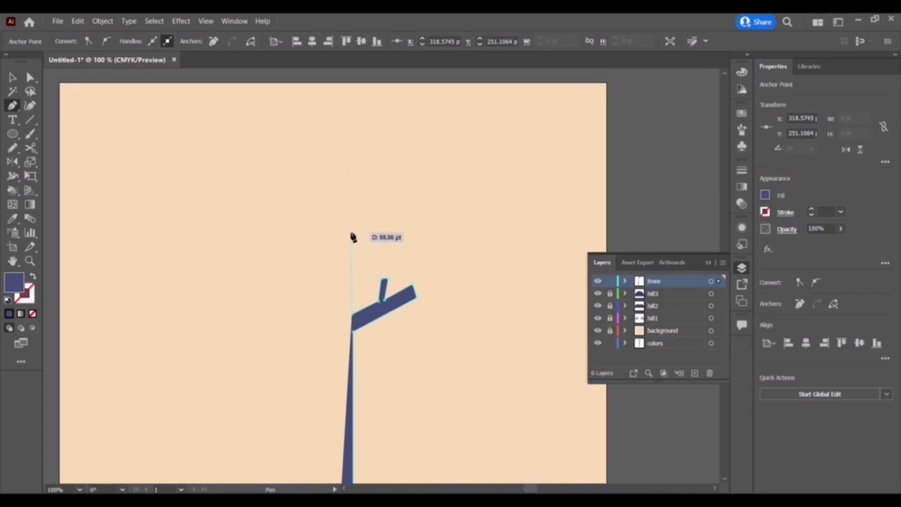
Add a second, higher right-hand branch with a small twig
click(353, 193)
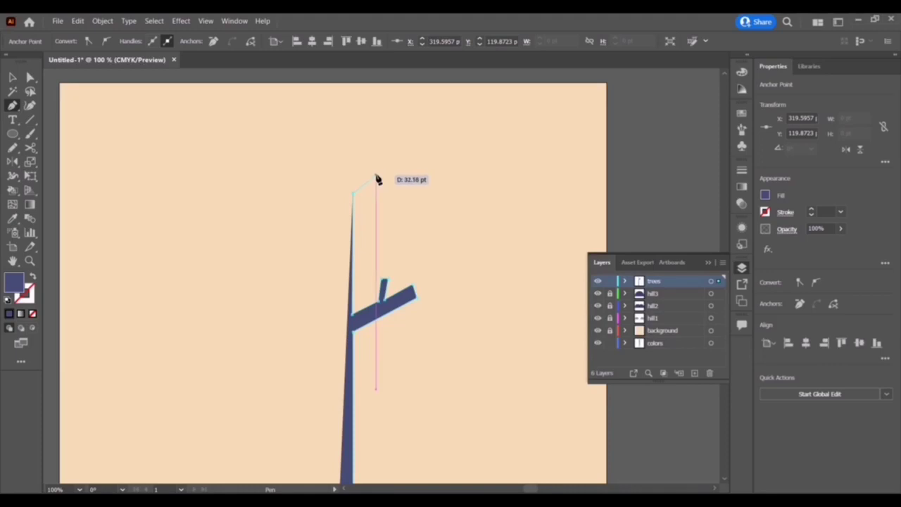
click(376, 176)
click(388, 182)
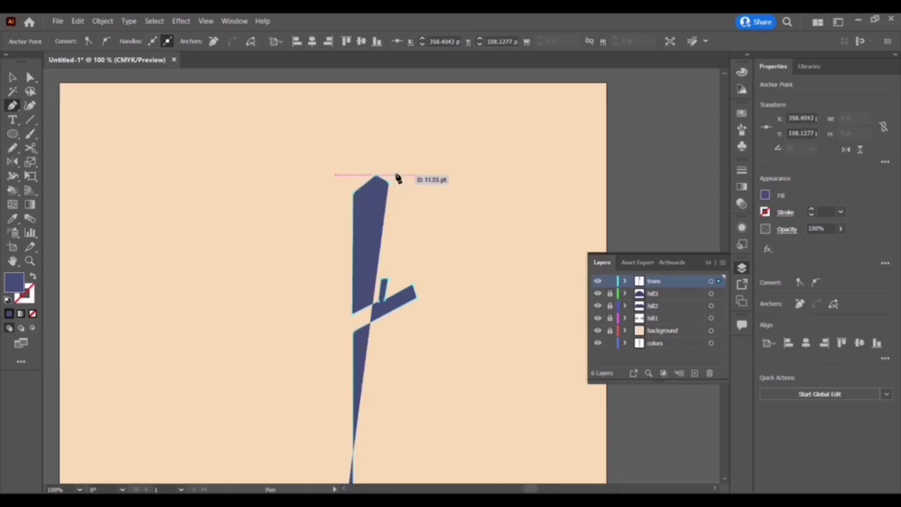
click(394, 177)
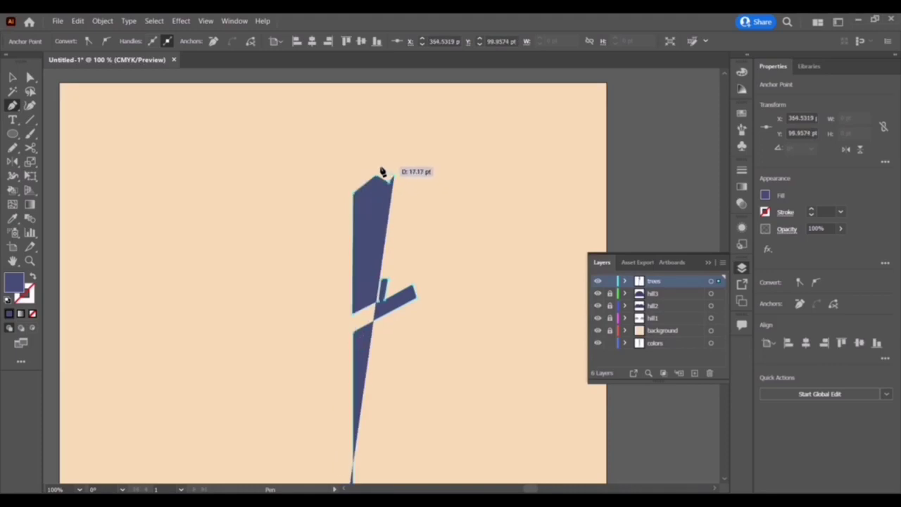
click(381, 171)
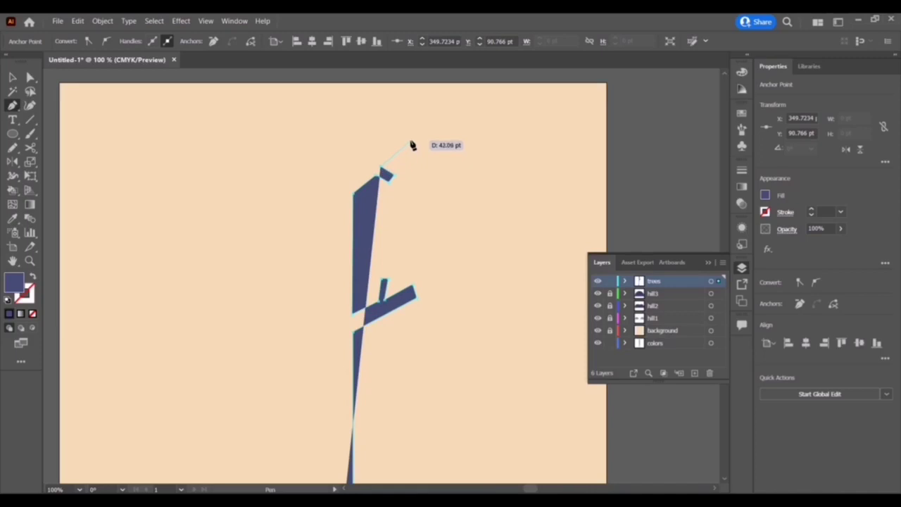
click(402, 156)
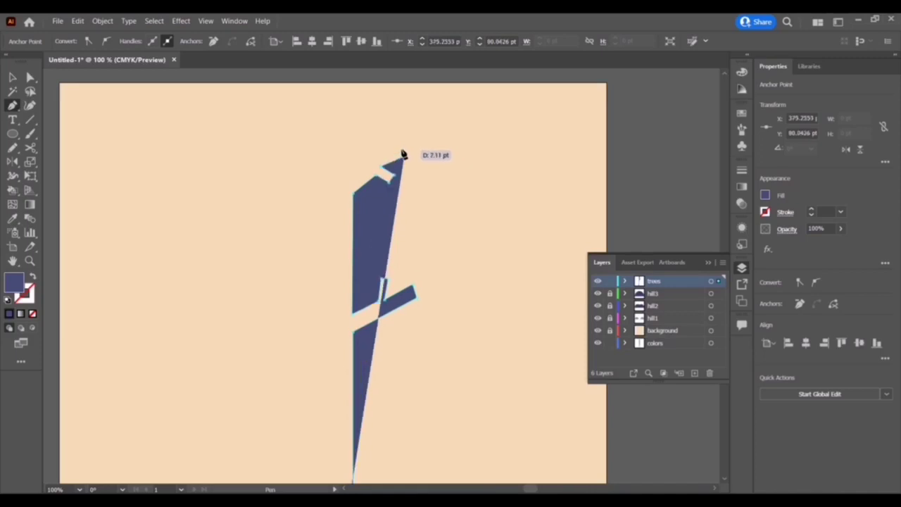
click(401, 146)
click(380, 160)
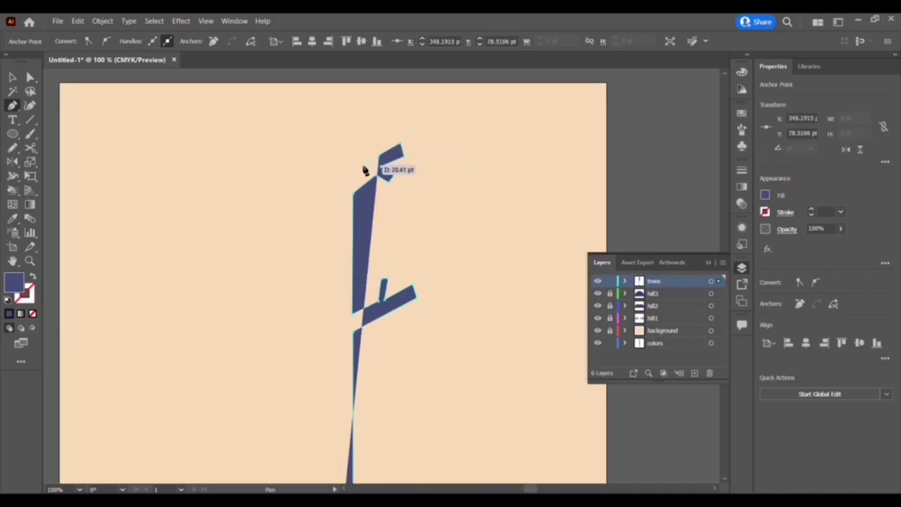
Run the trunk up to the artboard top, square it off, and start the left edge
click(352, 184)
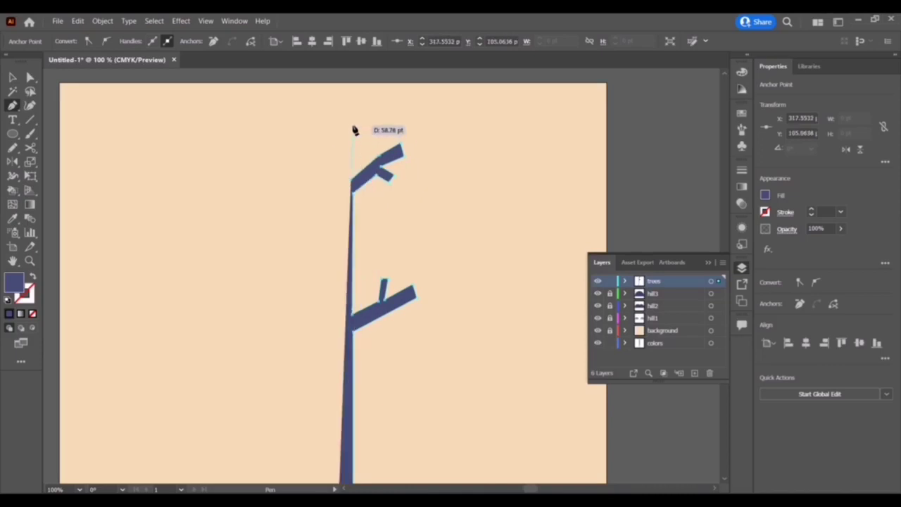
click(353, 97)
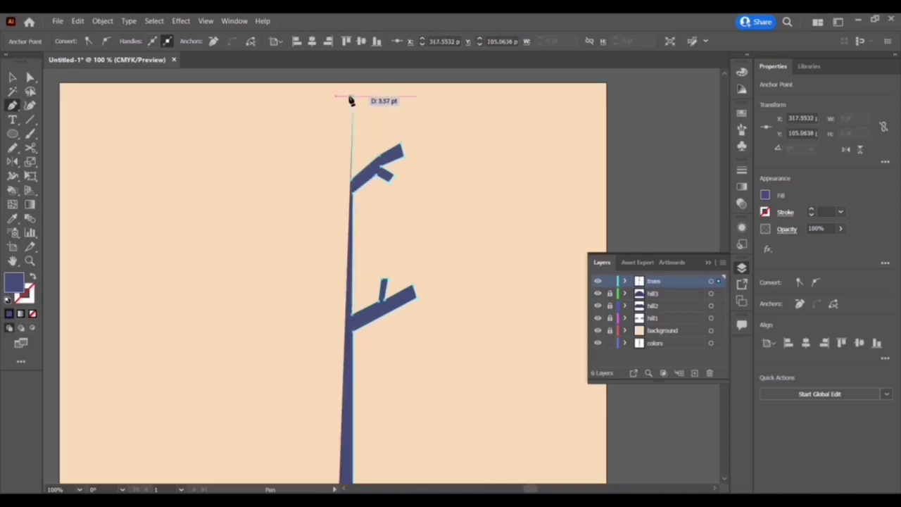
click(335, 101)
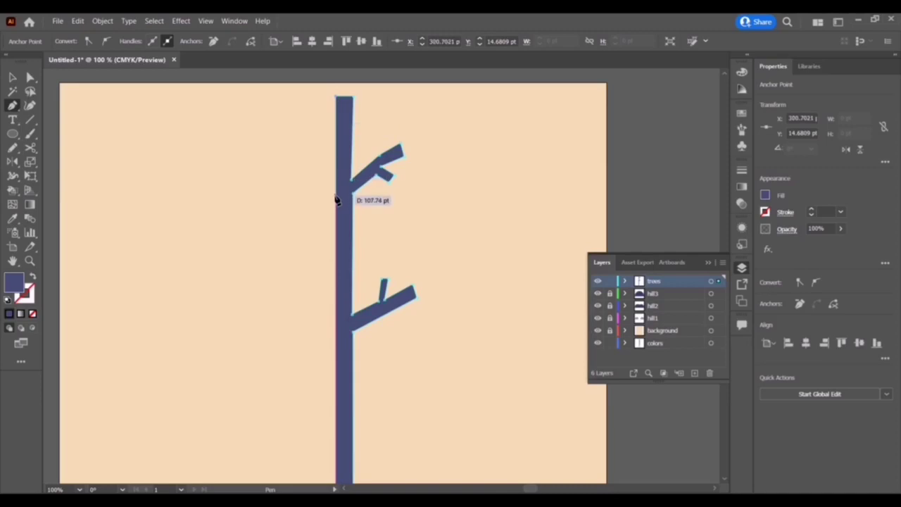
click(336, 244)
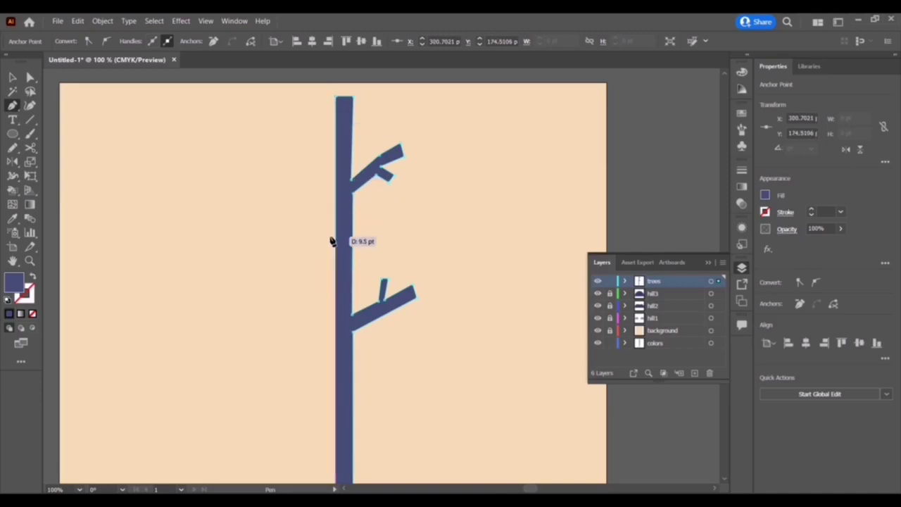
Add a pointed upper-left branch with a small twig
click(291, 201)
click(289, 213)
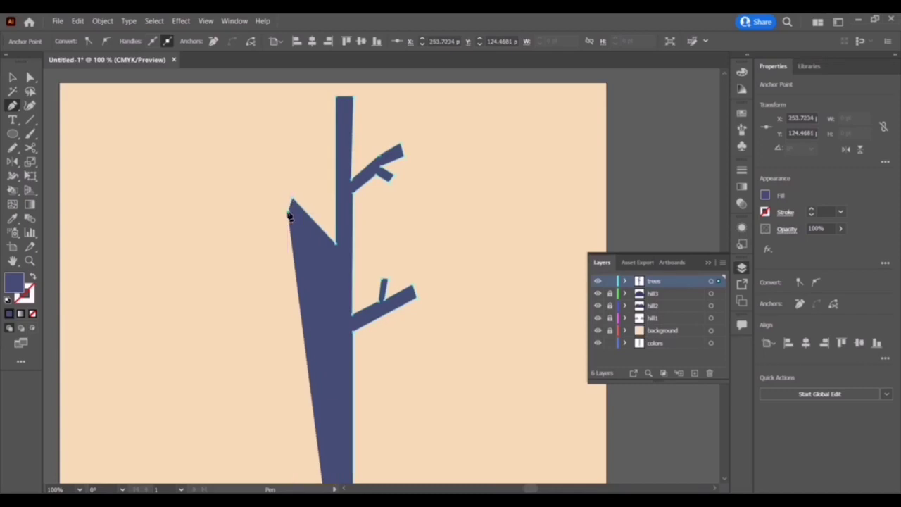
click(294, 226)
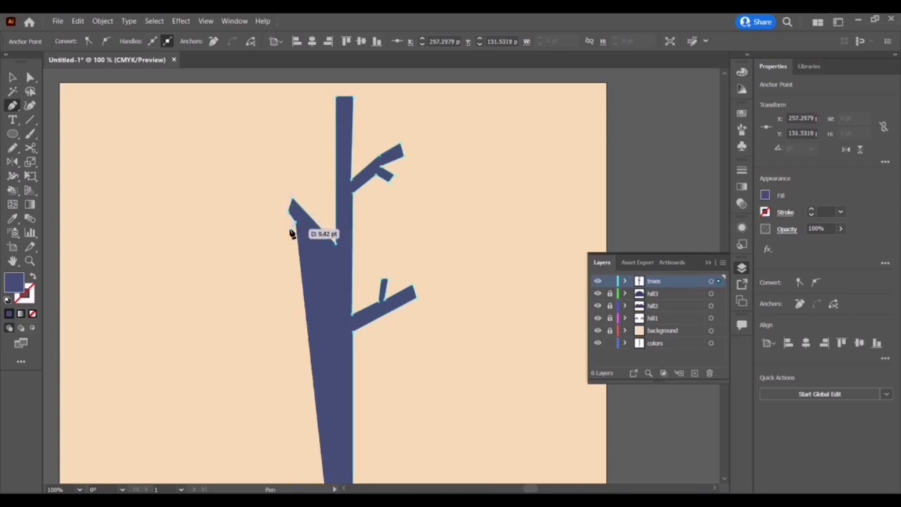
click(292, 235)
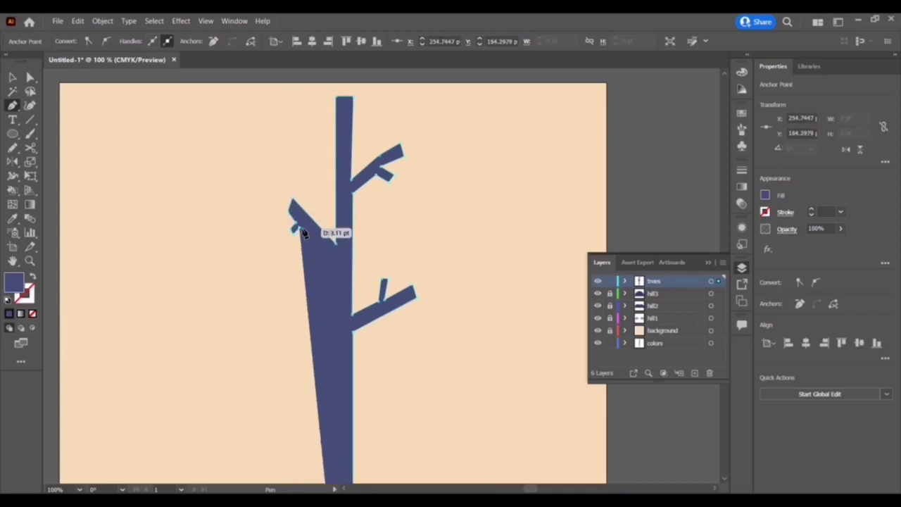
click(300, 229)
click(335, 268)
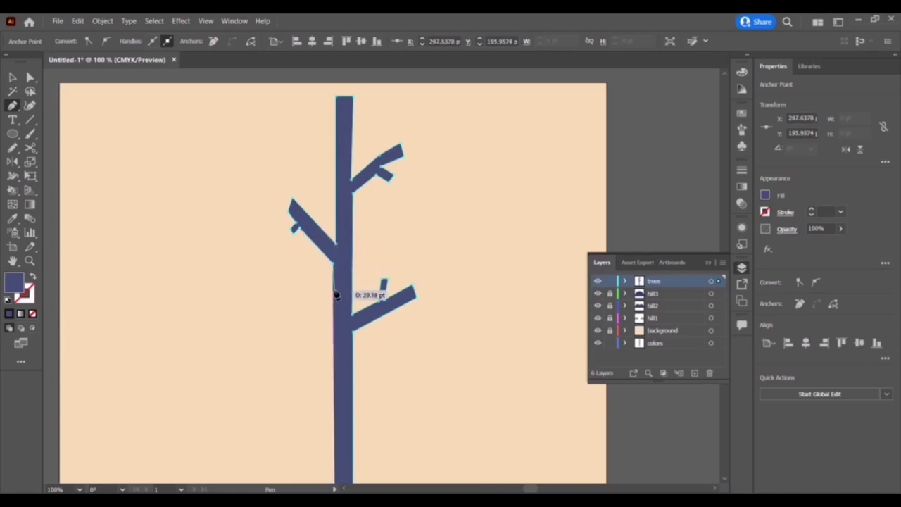
scroll(336, 299, down, 2)
scroll(332, 310, down, 2)
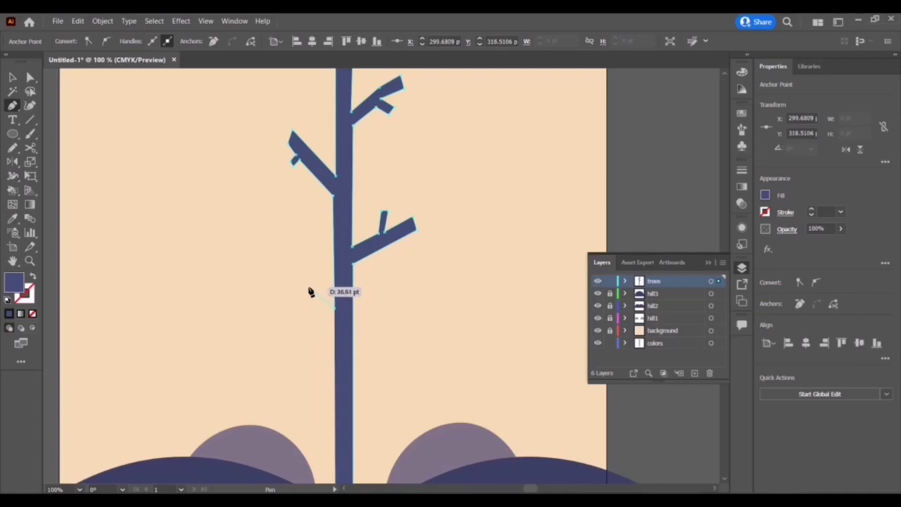
Add a lower-left branch with a thin twig and close the outline at the trunk base
click(308, 288)
click(304, 264)
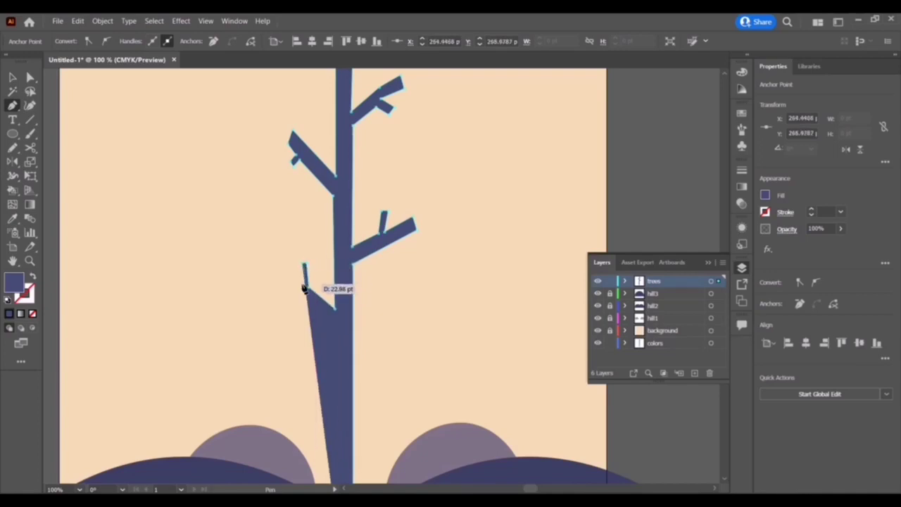
click(275, 262)
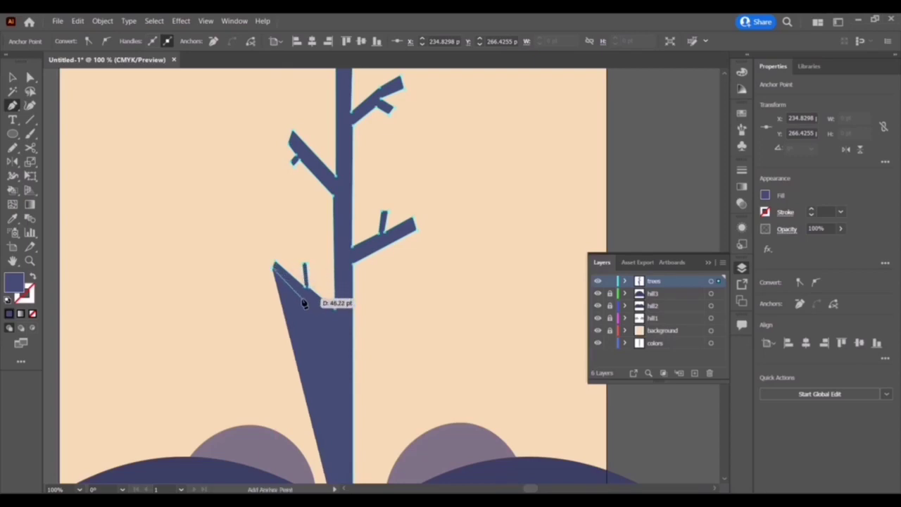
click(333, 322)
scroll(338, 359, down, 3)
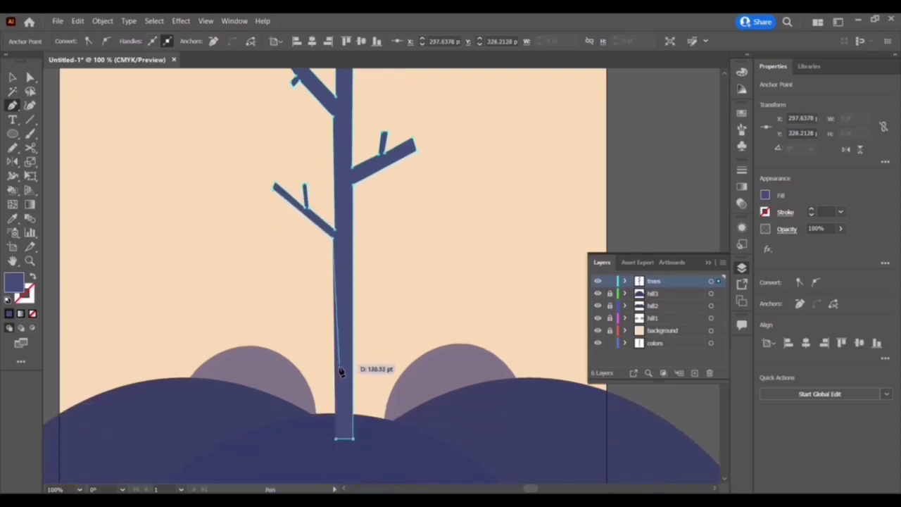
click(337, 416)
Select the finished tree and fill it dark brown from the swatches
key(v)
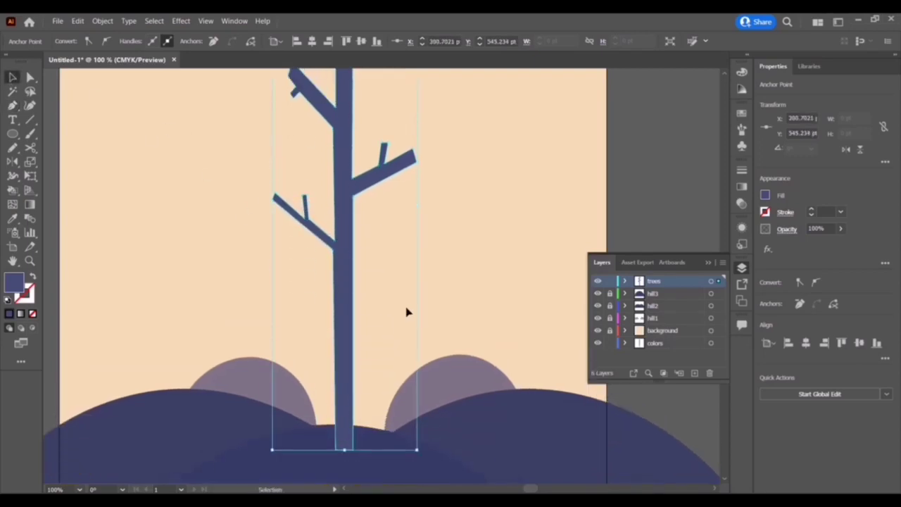
scroll(410, 279, down, 3)
scroll(425, 280, up, 1)
click(13, 219)
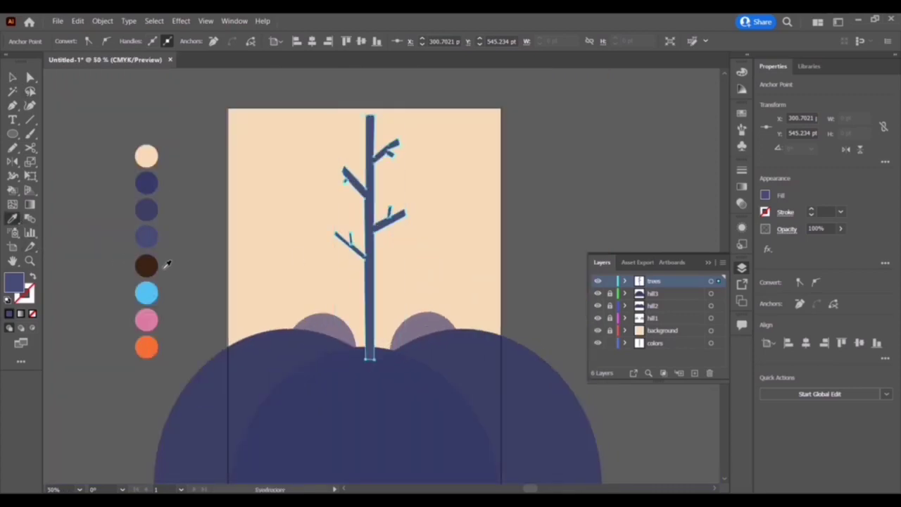
click(147, 265)
Shorten the tree, lower it onto the hills, and Alt-drag a copy to its left
key(v)
drag(406, 360, 368, 245)
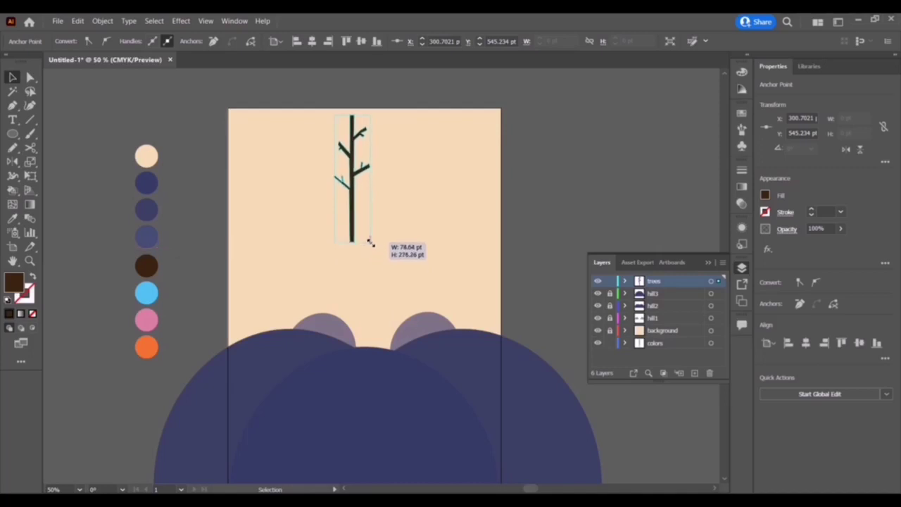
drag(351, 190, 369, 315)
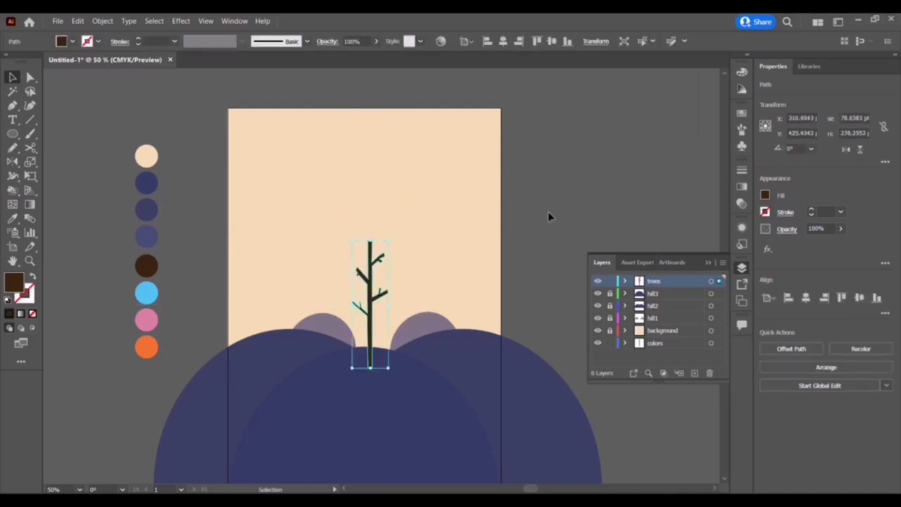
mouse_move(389, 372)
mouse_down()
mouse_move(388, 344)
mouse_move(373, 336)
mouse_up()
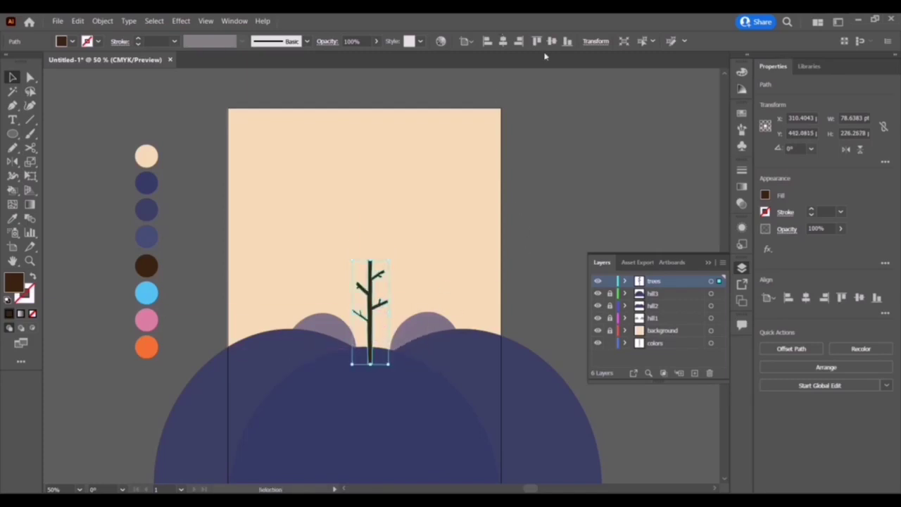
mouse_move(370, 300)
mouse_down()
mouse_move(320, 295)
mouse_move(284, 280)
mouse_move(370, 305)
mouse_move(284, 300)
mouse_move(465, 325)
mouse_move(442, 323)
mouse_move(426, 296)
mouse_move(328, 300)
mouse_up()
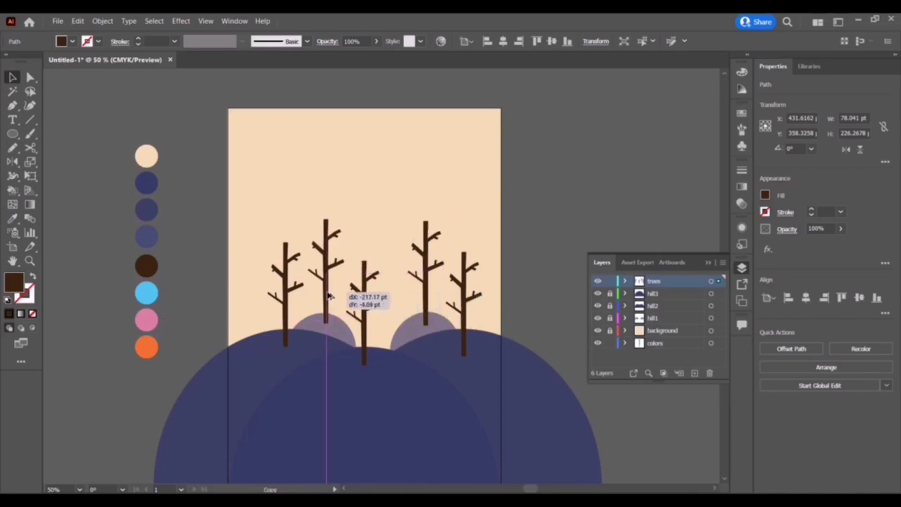
Resize the right, middle and left trees to smaller, varied heights
click(463, 329)
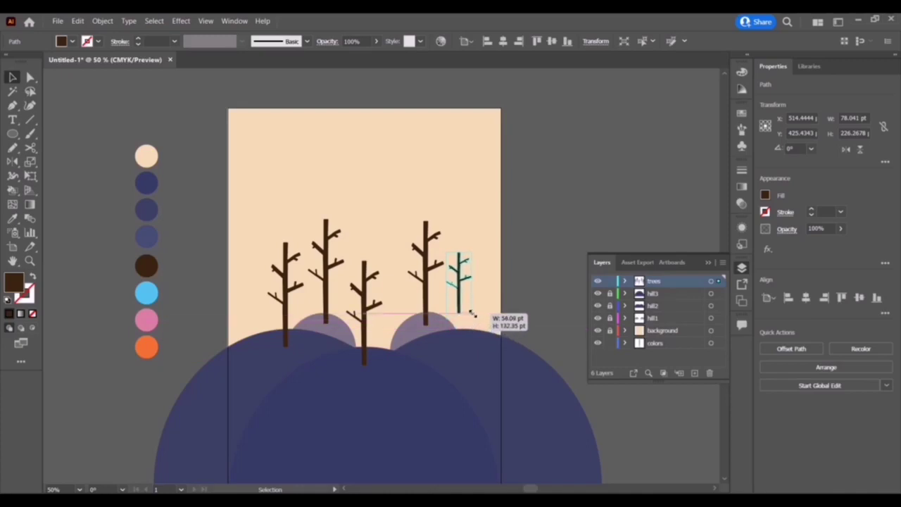
mouse_move(482, 359)
mouse_down()
mouse_move(470, 314)
mouse_move(461, 323)
mouse_move(427, 252)
mouse_up()
mouse_move(427, 322)
mouse_down()
mouse_move(425, 258)
mouse_move(429, 303)
mouse_up()
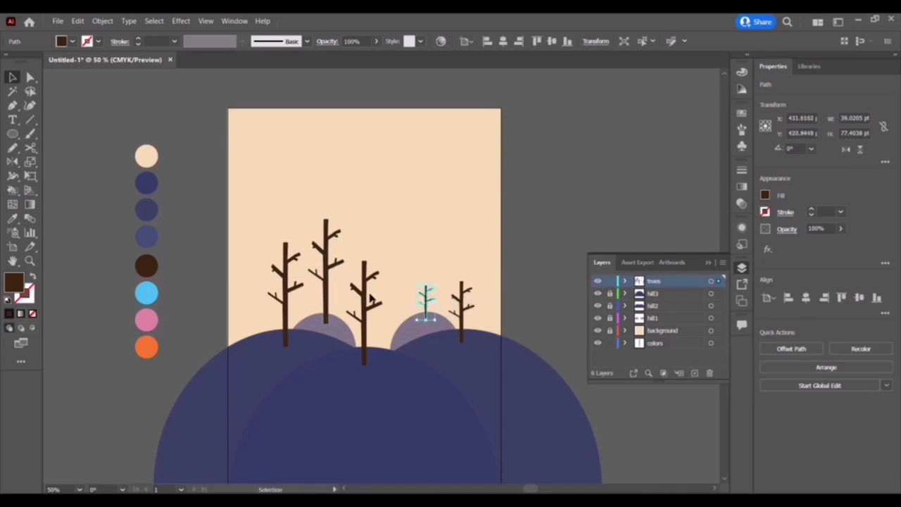
click(325, 282)
mouse_move(325, 324)
mouse_down()
mouse_move(320, 238)
mouse_move(326, 301)
mouse_move(336, 284)
mouse_up()
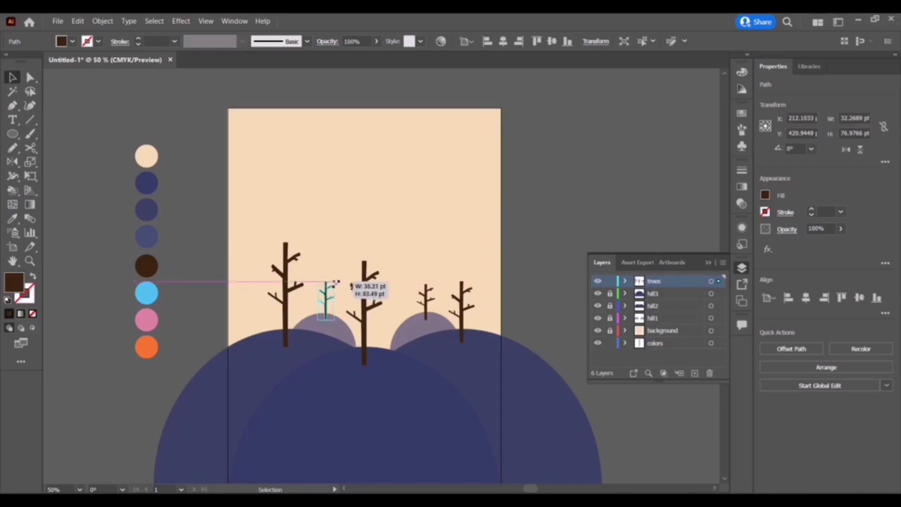
click(298, 322)
mouse_move(305, 350)
mouse_down()
mouse_move(298, 304)
mouse_move(283, 329)
mouse_up()
click(285, 295)
click(588, 206)
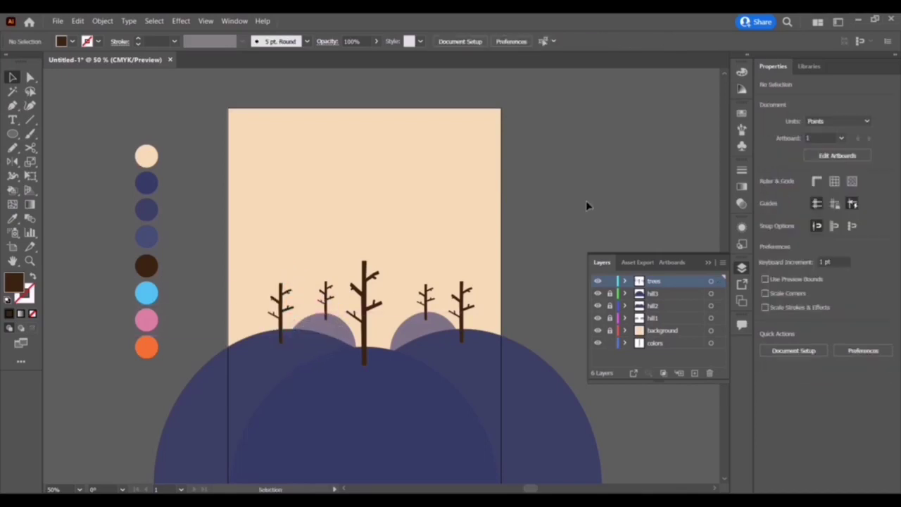
Settle the two small trees on the left and right hills and shift the middle tree right
drag(328, 312, 323, 304)
mouse_move(426, 299)
mouse_down()
mouse_move(435, 314)
mouse_move(426, 311)
mouse_up()
click(464, 166)
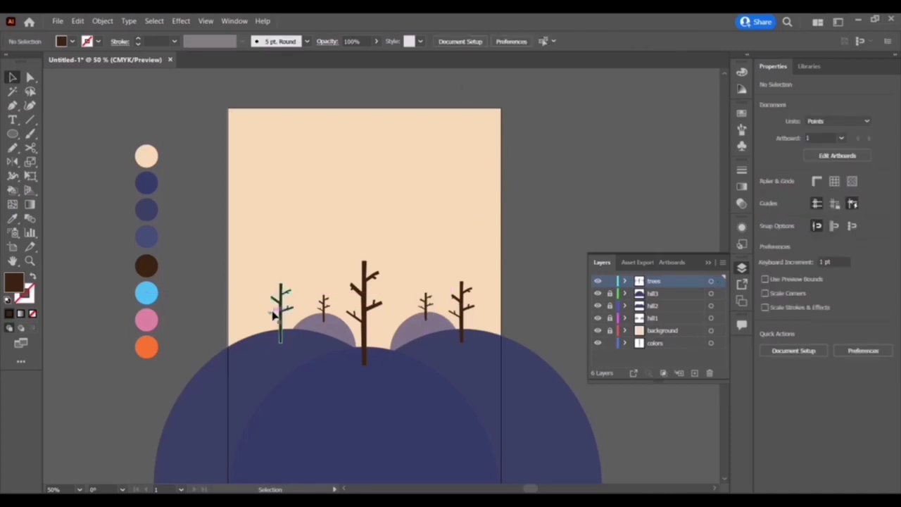
drag(275, 315, 286, 320)
drag(287, 320, 285, 319)
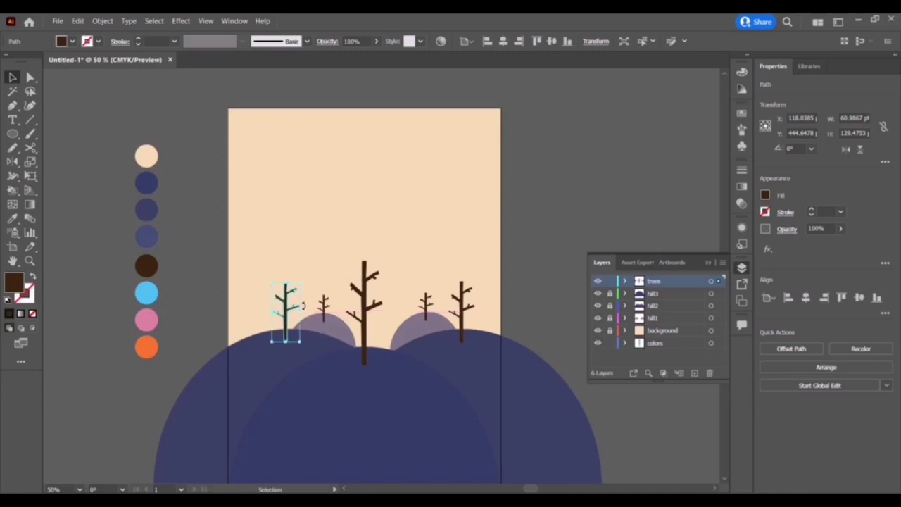
click(656, 204)
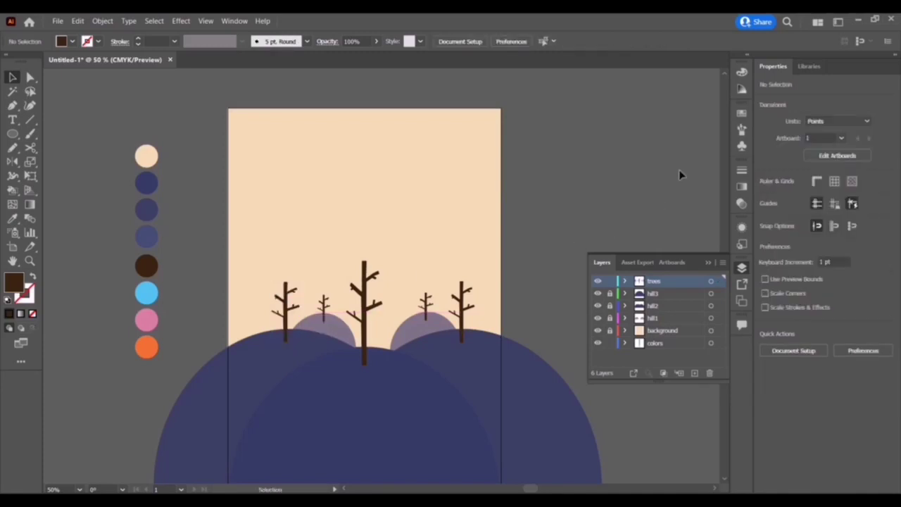
drag(364, 310, 371, 310)
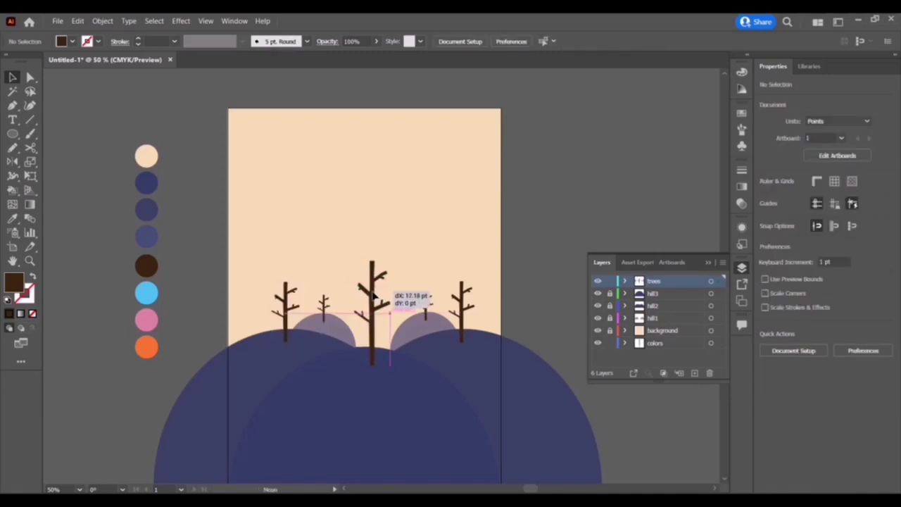
click(533, 242)
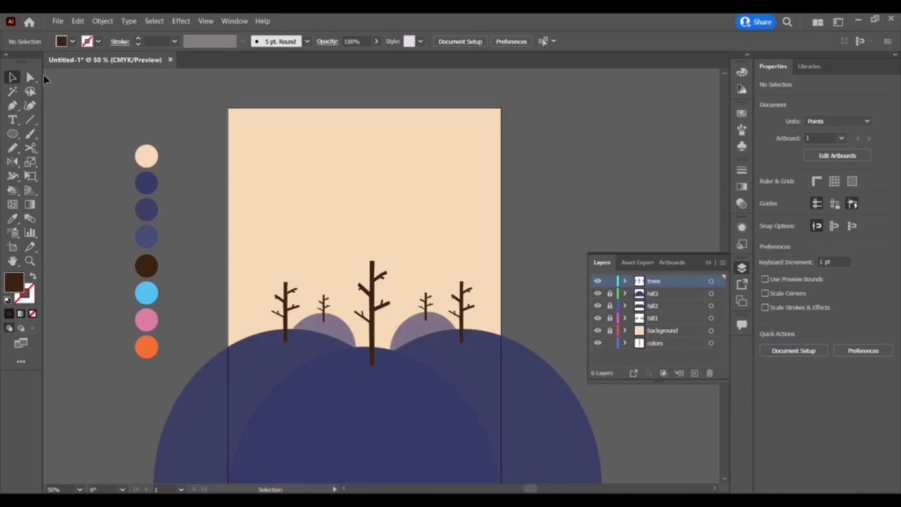
Set the fill to the light-blue swatch and draw a trial circle, then delete it
click(12, 134)
click(765, 199)
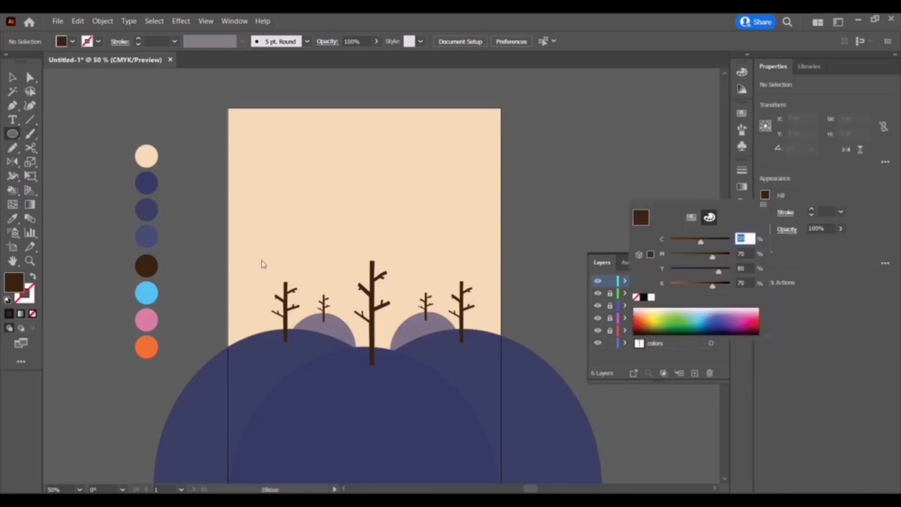
click(146, 280)
click(479, 280)
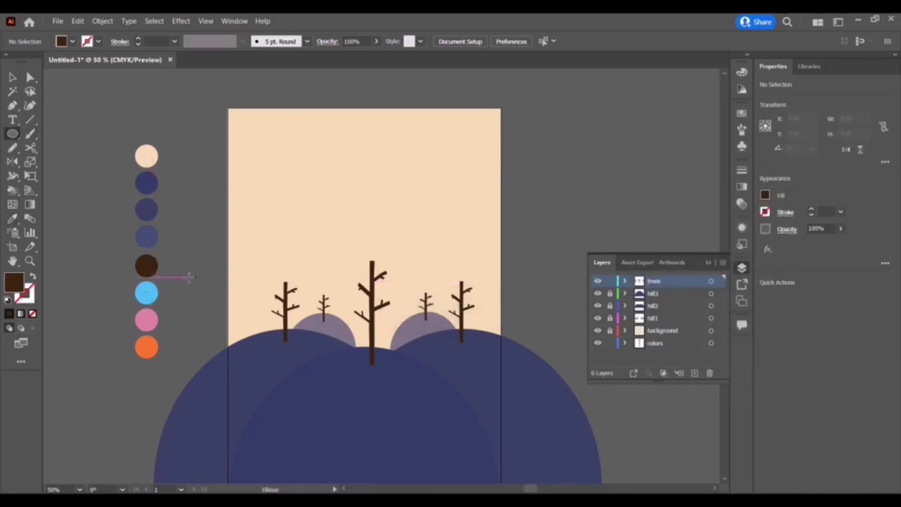
click(12, 218)
click(146, 291)
key(l)
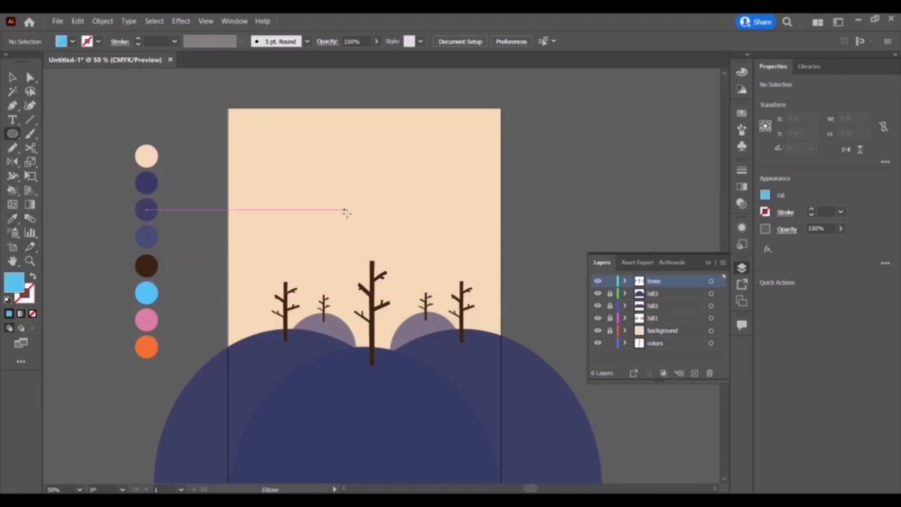
drag(336, 242, 417, 322)
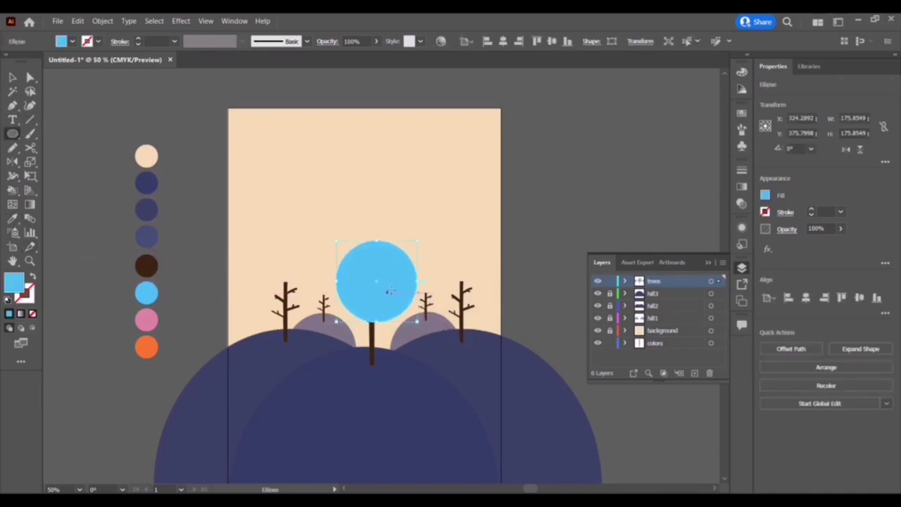
key(Delete)
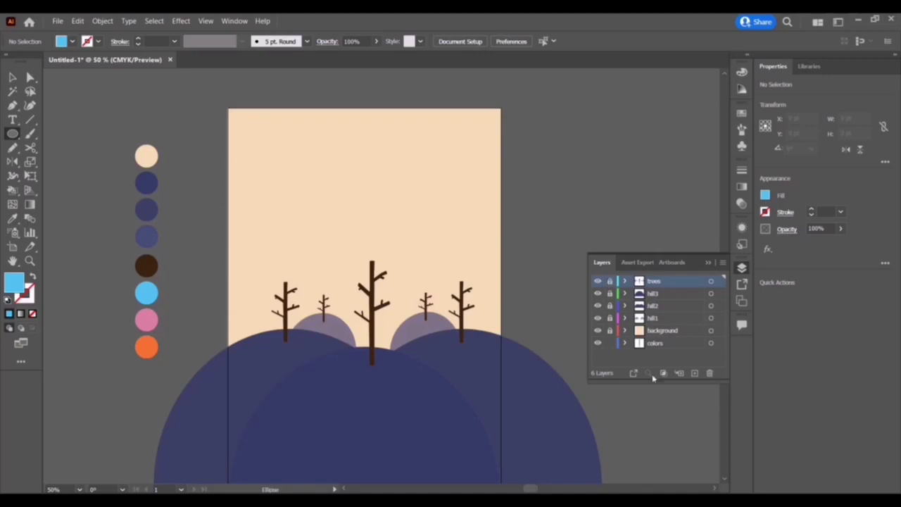
Add a new layer and name it 'leaf'
click(696, 374)
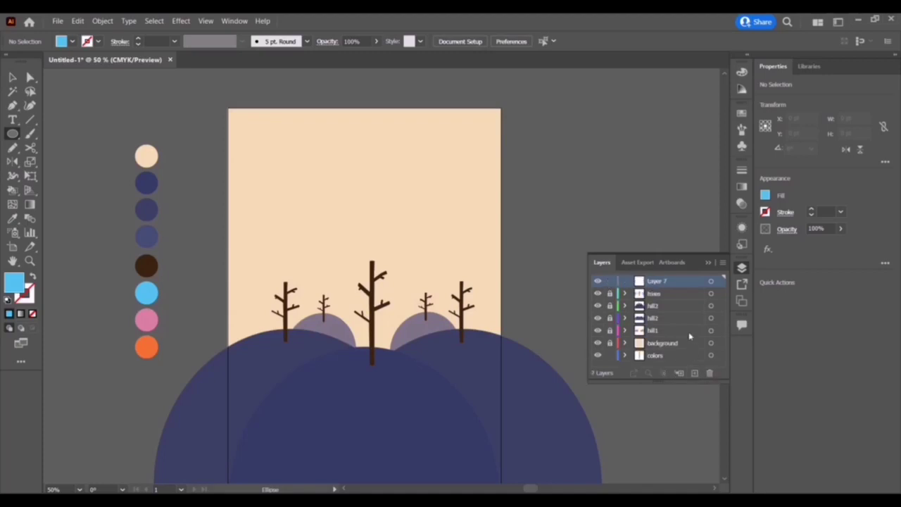
key(e)
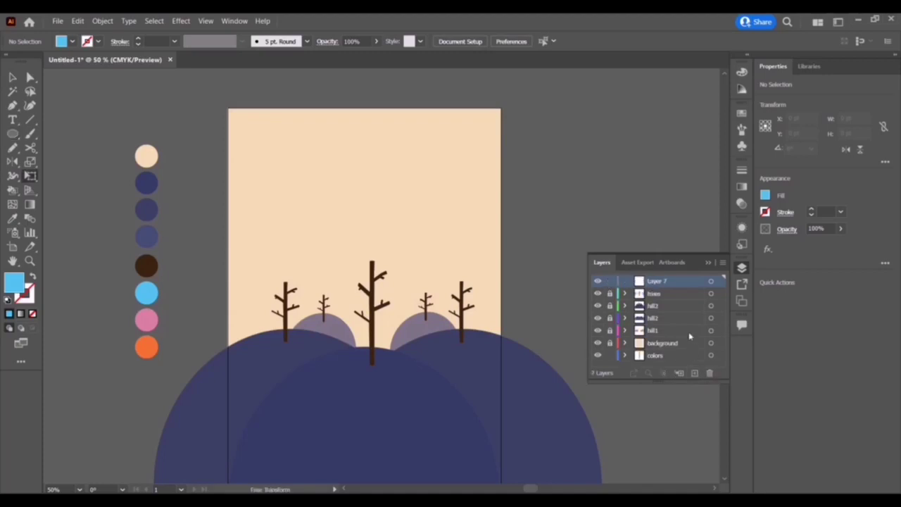
key(a)
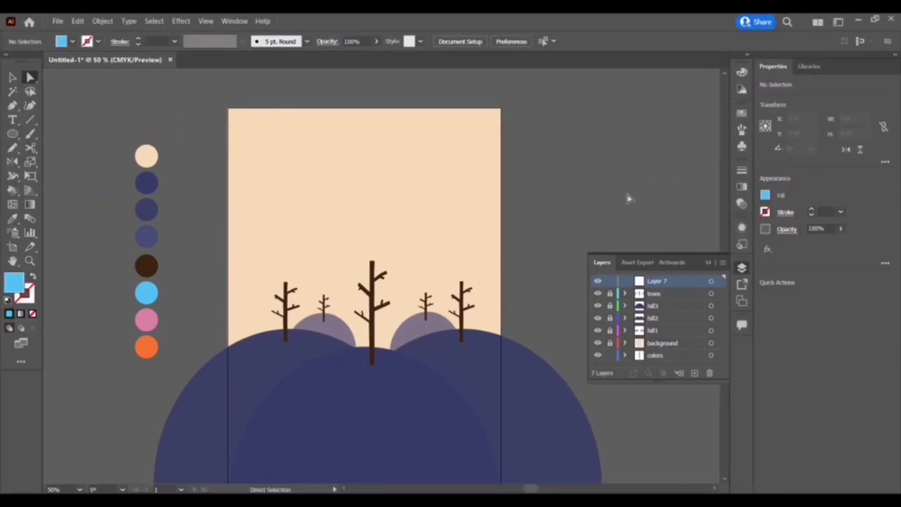
double_click(656, 281)
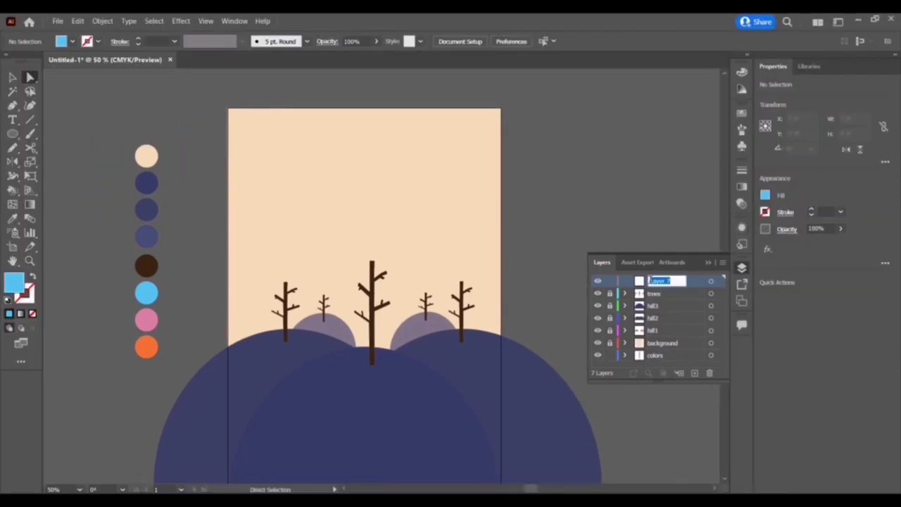
text(leaf)
key(Return)
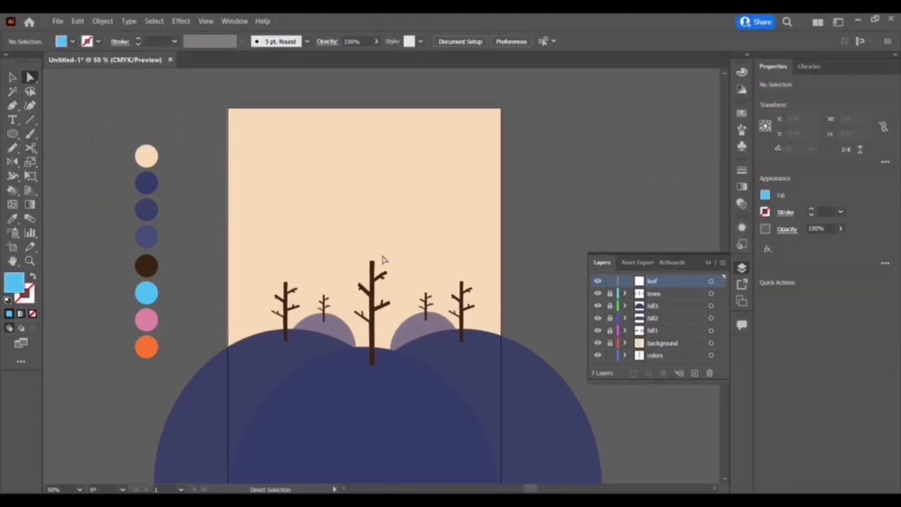
Draw a light-blue circle around the middle treetop, place leaf below trees, and set 74% opacity
key(l)
drag(334, 248, 411, 325)
drag(661, 282, 692, 299)
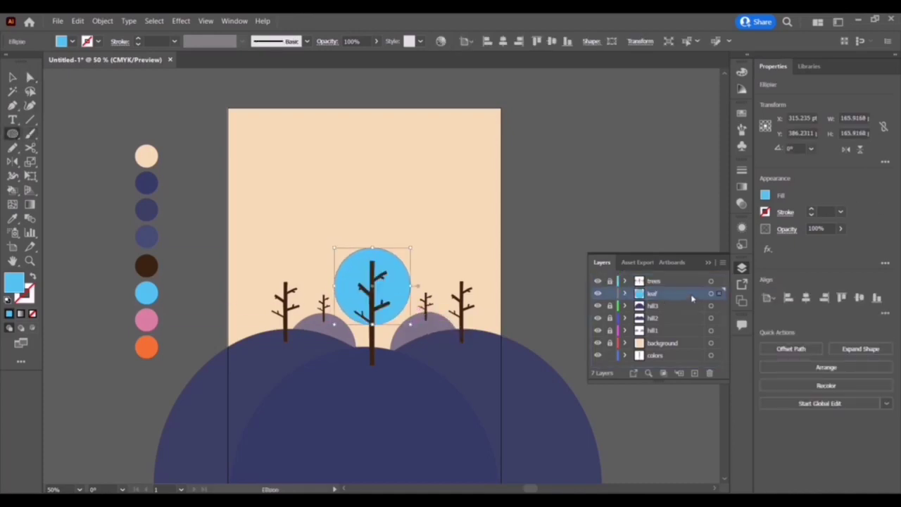
click(842, 229)
mouse_move(845, 244)
mouse_down()
mouse_move(819, 245)
mouse_move(833, 247)
mouse_up()
click(12, 77)
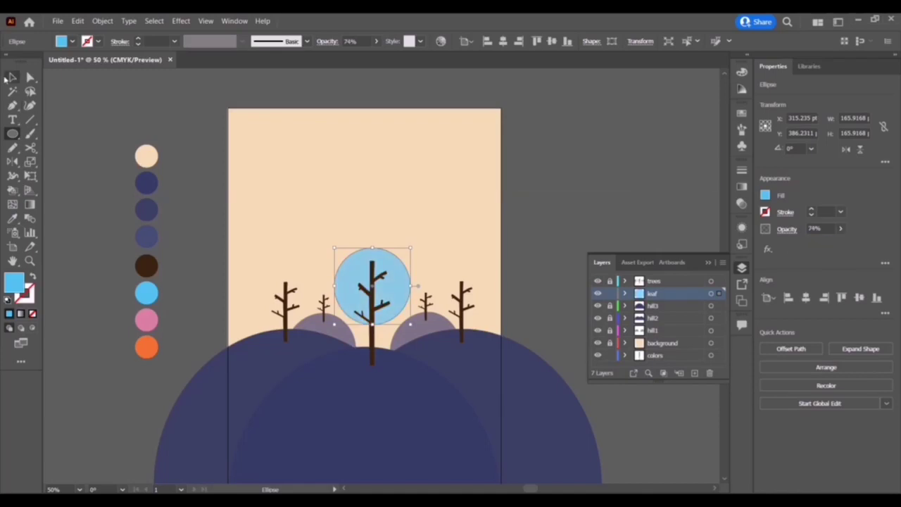
click(623, 194)
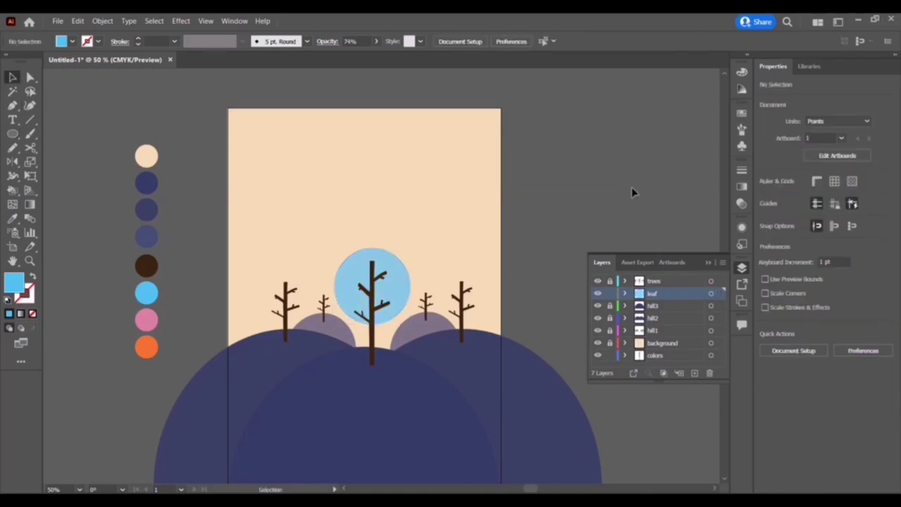
Nudge the blue circle slightly lower behind the middle tree
drag(399, 278, 398, 282)
click(532, 211)
click(400, 306)
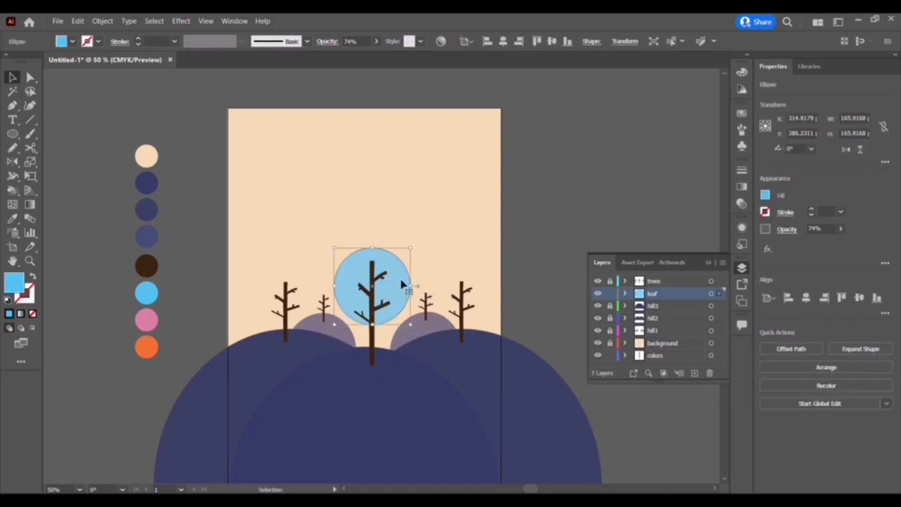
key(Down)
key(Down)
key(Down)
key(Down)
key(Down)
key(Down)
click(535, 208)
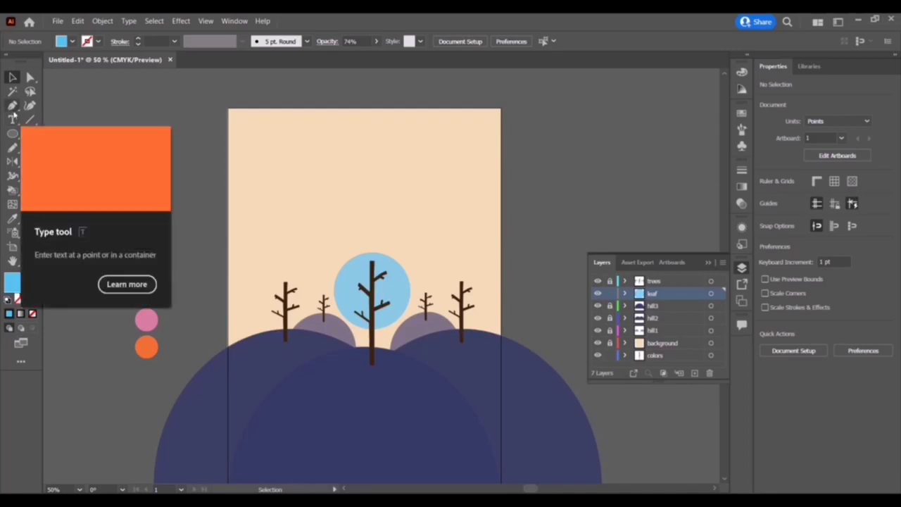
Sample the pink swatch with the Eyedropper as the fill colour for the next canopy
click(13, 105)
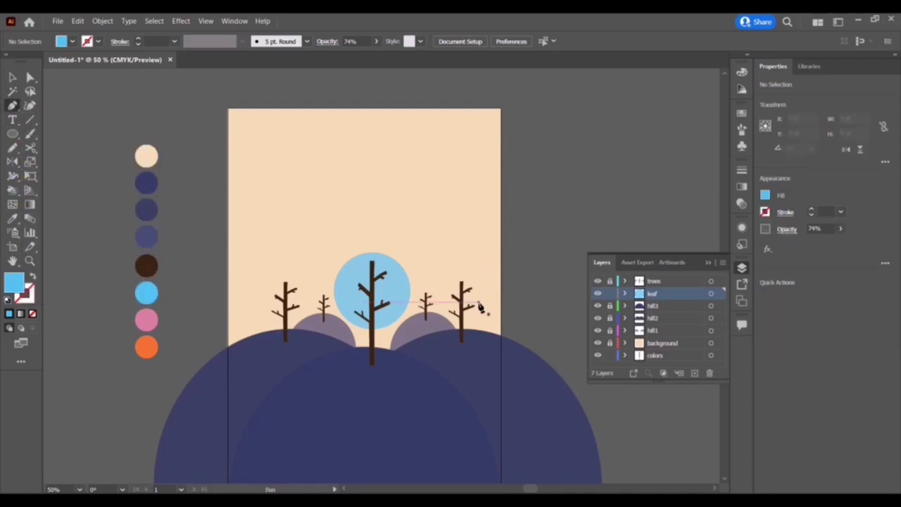
click(12, 219)
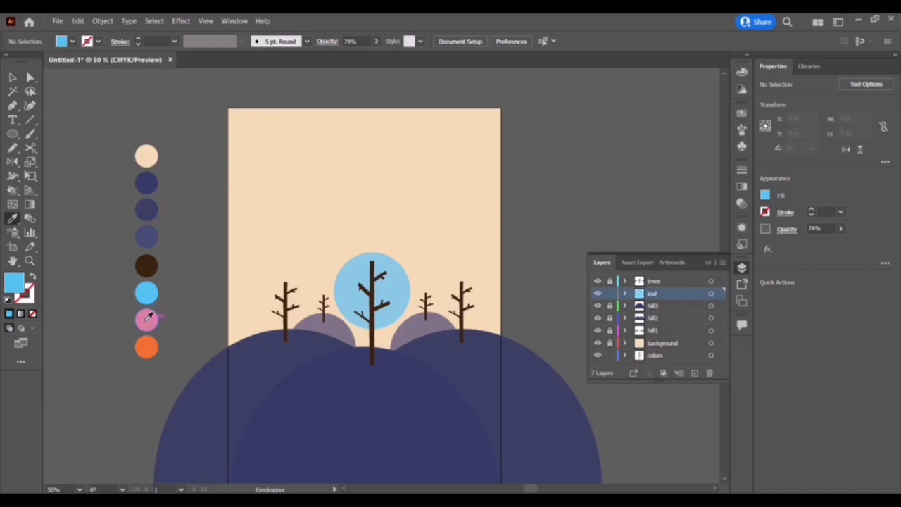
click(147, 318)
key(p)
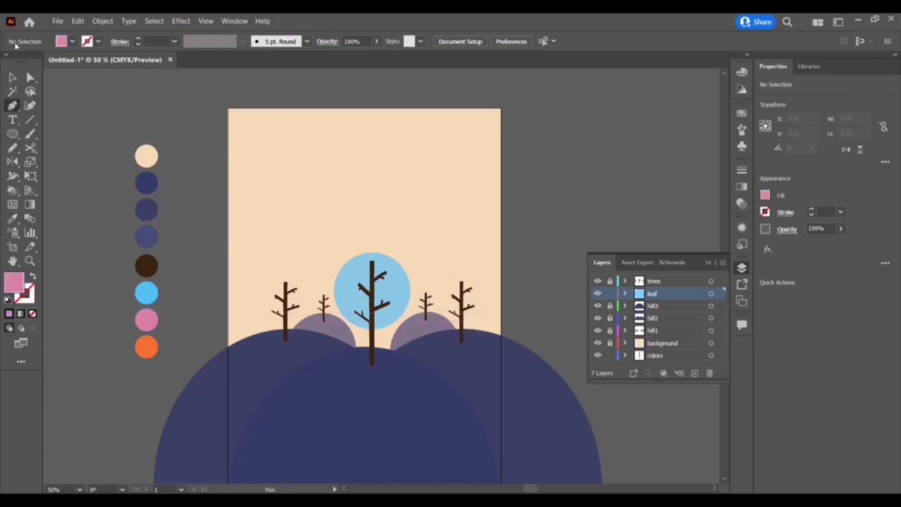
click(30, 105)
Outline a rough pink canopy shape around the right tree
click(475, 315)
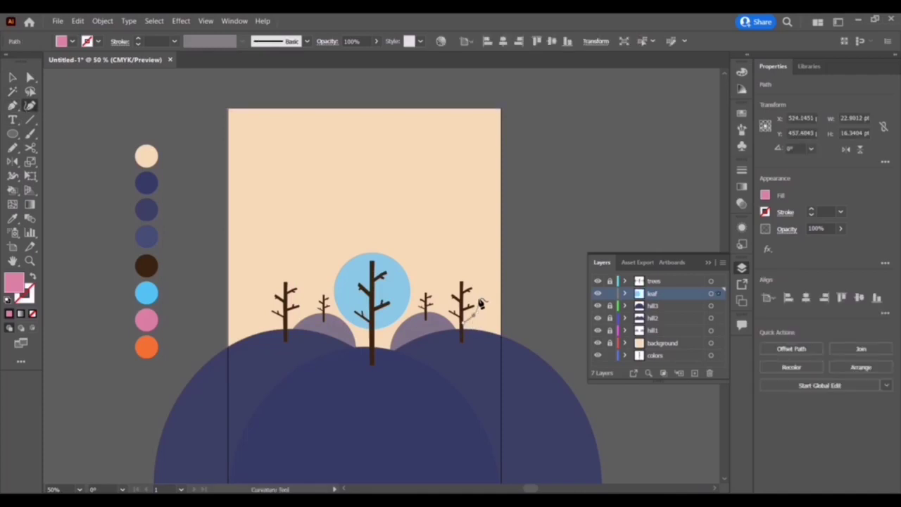
click(477, 297)
click(463, 271)
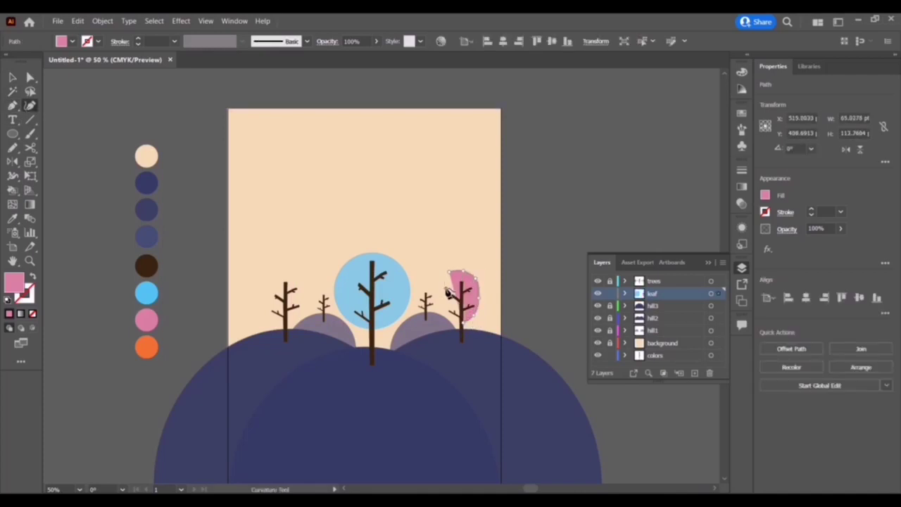
click(465, 321)
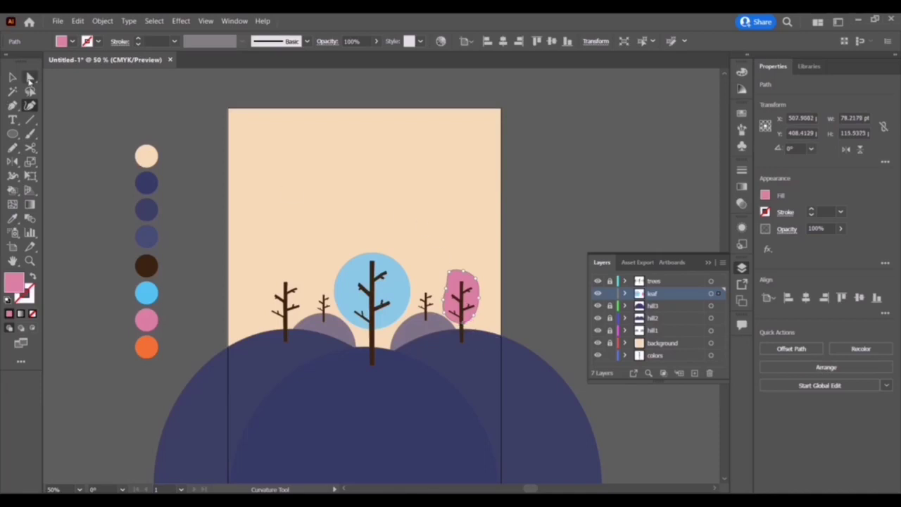
key(v)
click(31, 77)
drag(483, 304, 479, 301)
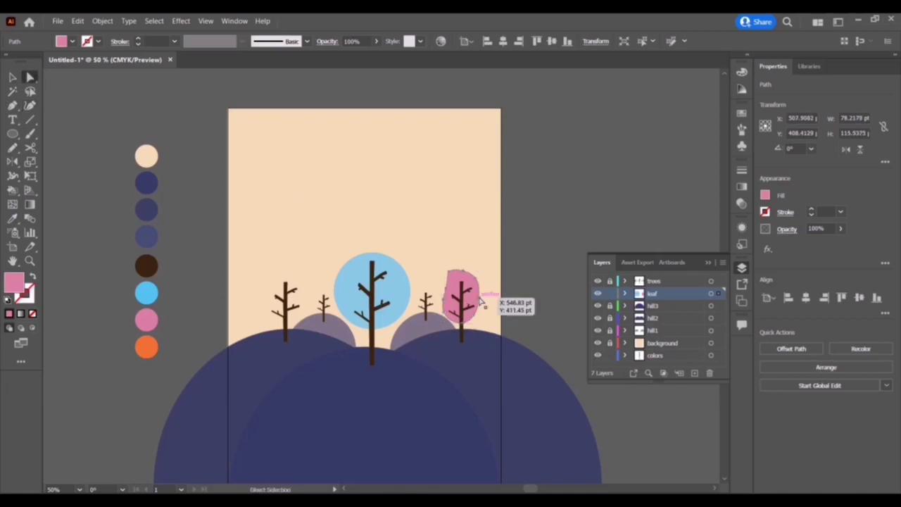
Raise the canopy's top point and fine-tune its anchors and position
scroll(473, 299, up, 5)
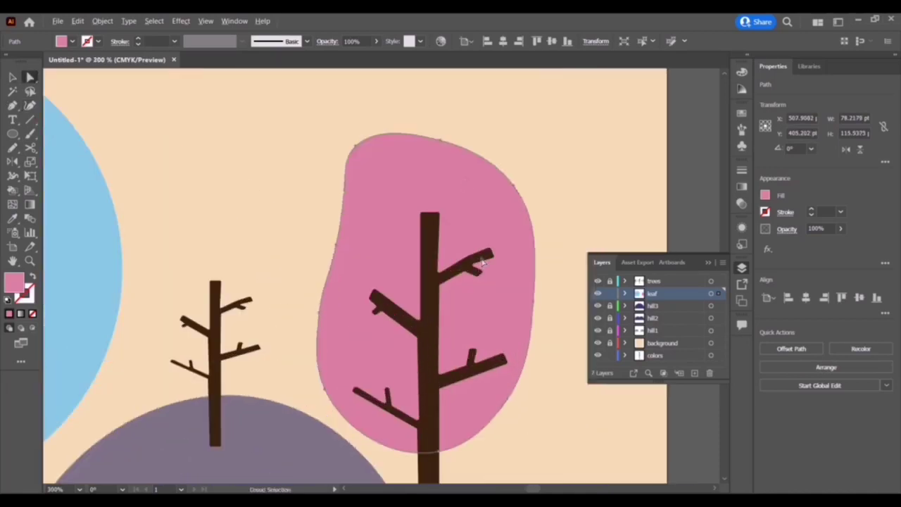
click(439, 141)
mouse_move(439, 144)
mouse_down()
mouse_move(443, 121)
mouse_move(404, 135)
mouse_move(398, 121)
mouse_up()
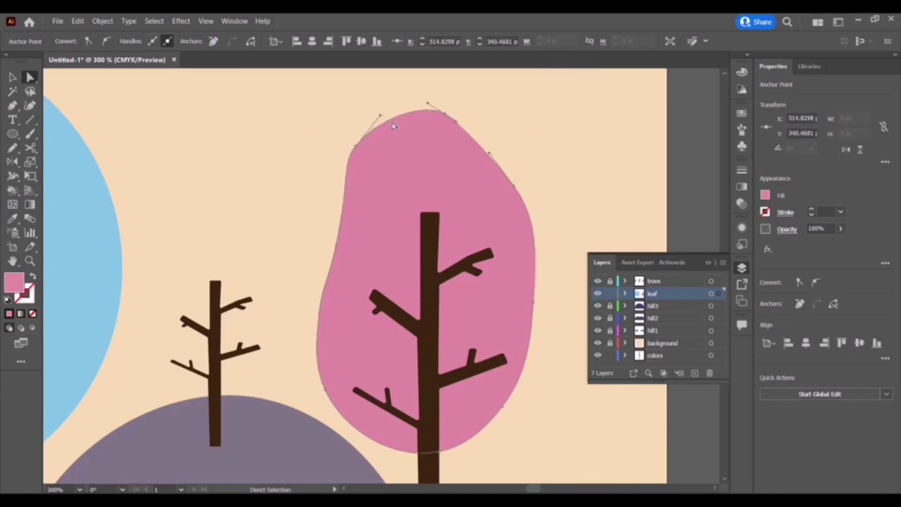
click(514, 170)
drag(497, 162, 488, 156)
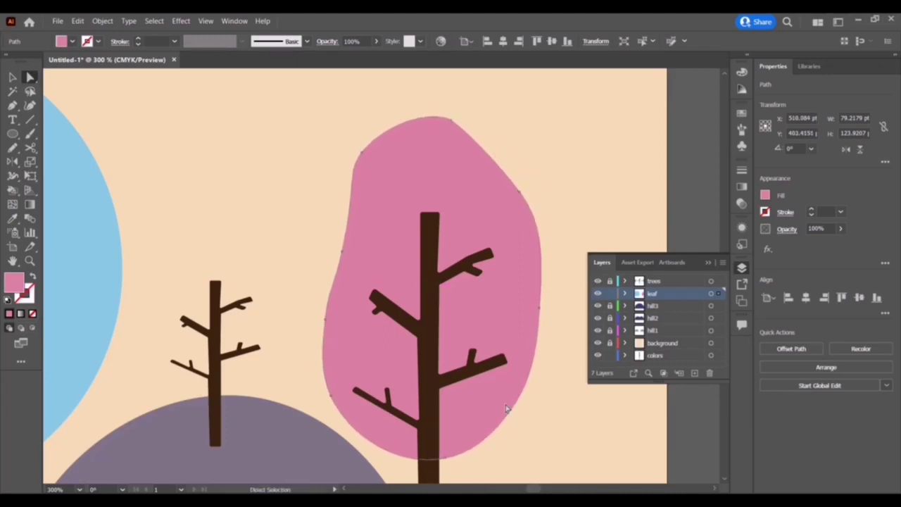
drag(506, 408, 503, 409)
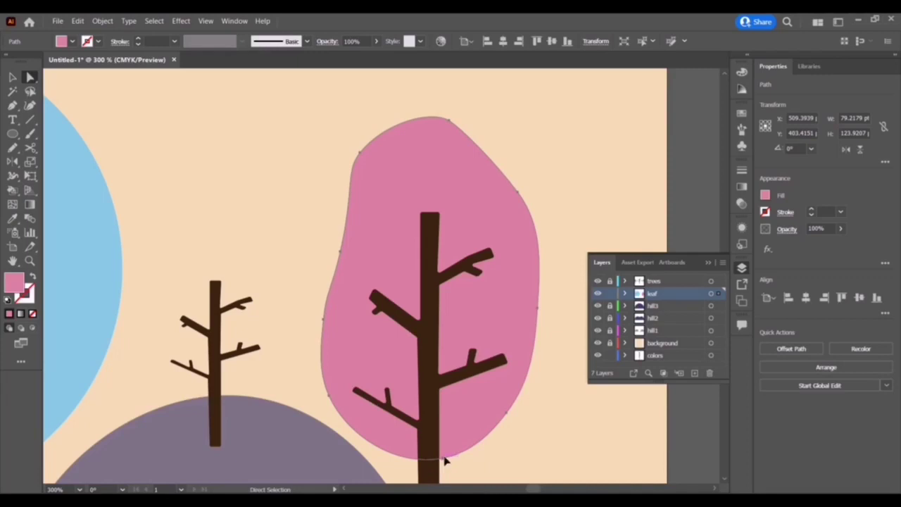
drag(444, 461, 443, 462)
click(12, 77)
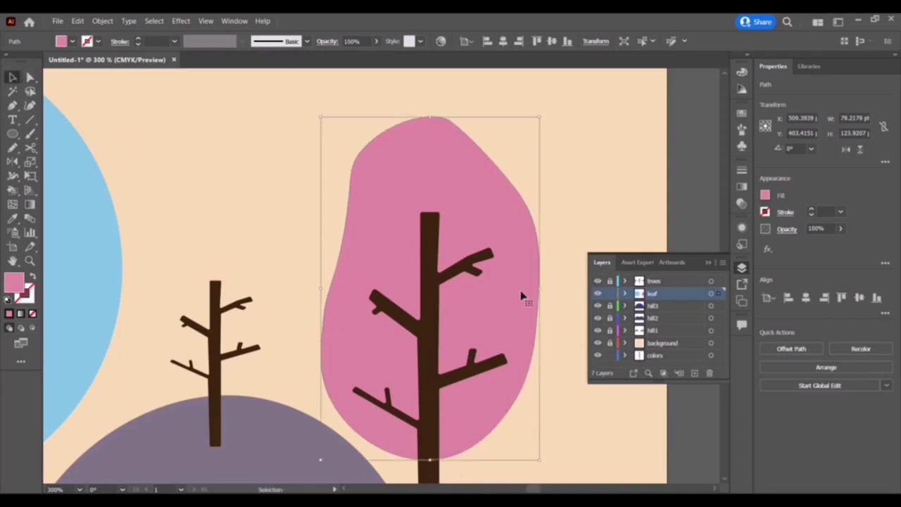
drag(521, 295, 529, 295)
Reshape the canopy's right, bottom and left edges into wavy curves
key(shift+grave)
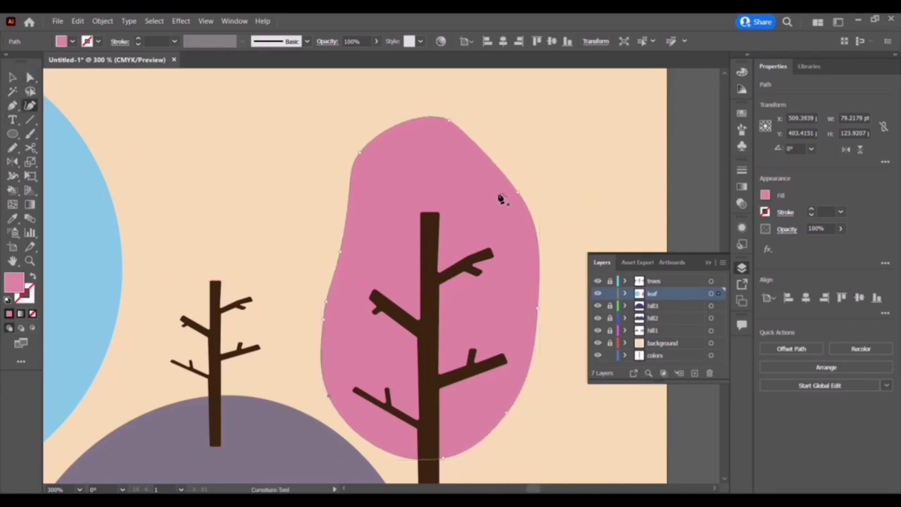
drag(522, 192, 529, 189)
drag(499, 145, 493, 167)
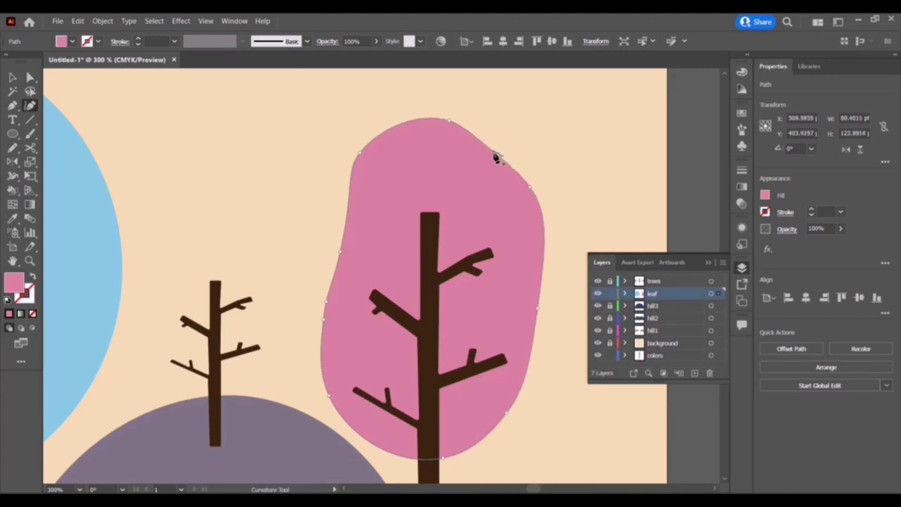
drag(539, 259, 526, 255)
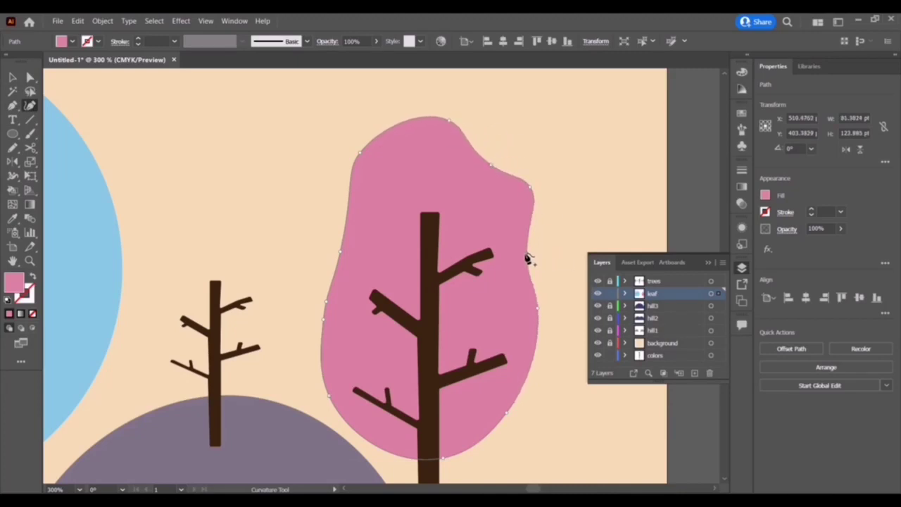
drag(535, 365, 519, 362)
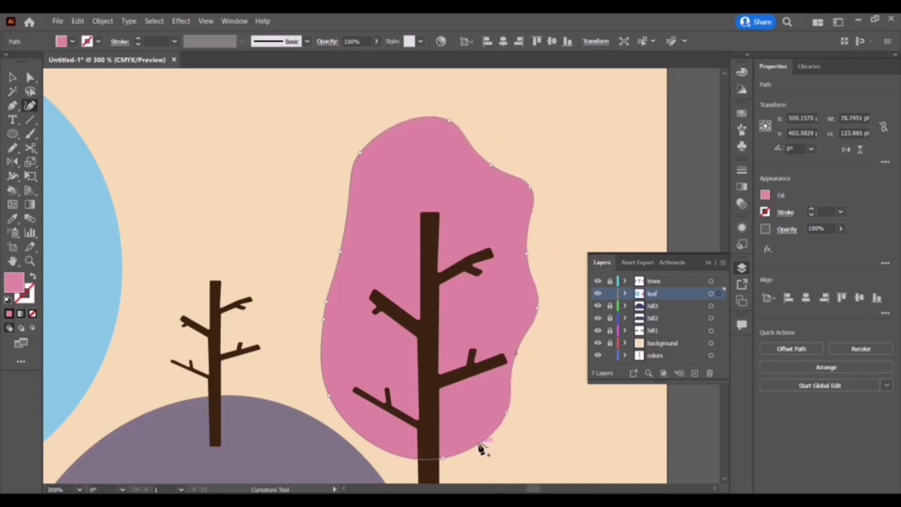
drag(481, 447, 474, 432)
drag(392, 456, 396, 445)
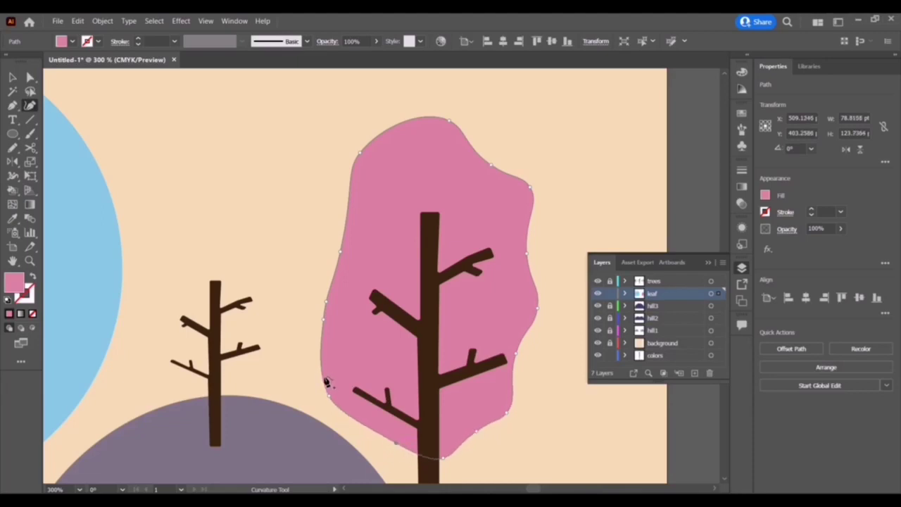
drag(328, 378, 341, 399)
drag(378, 429, 374, 423)
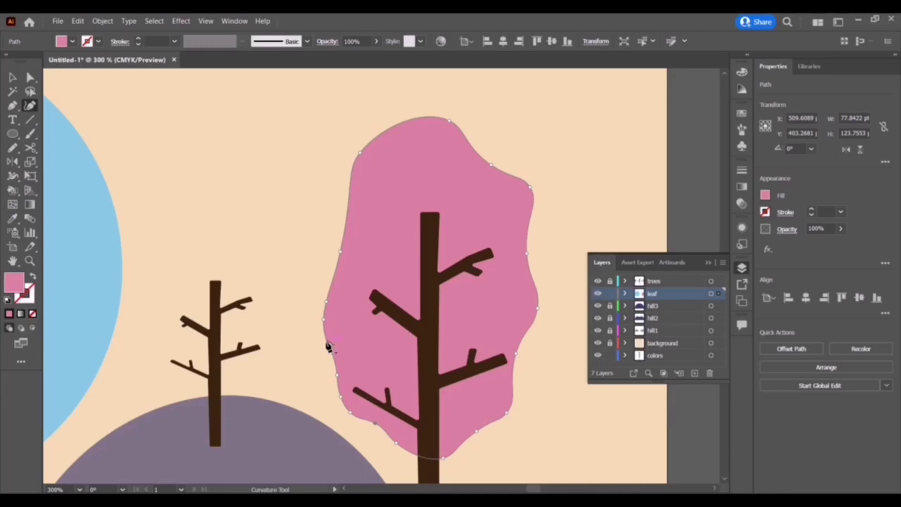
drag(325, 302, 337, 288)
Refine the canopy's upper-left and top edges, then lower its opacity to 77%
drag(346, 204, 355, 209)
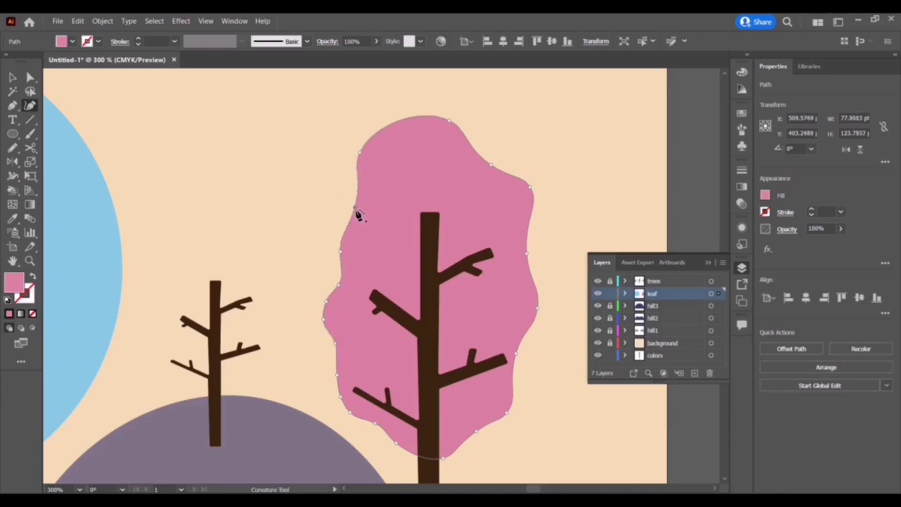
mouse_move(394, 134)
mouse_down()
mouse_move(399, 143)
mouse_move(370, 161)
mouse_up()
mouse_move(428, 133)
mouse_down()
mouse_move(424, 143)
mouse_move(451, 135)
mouse_up()
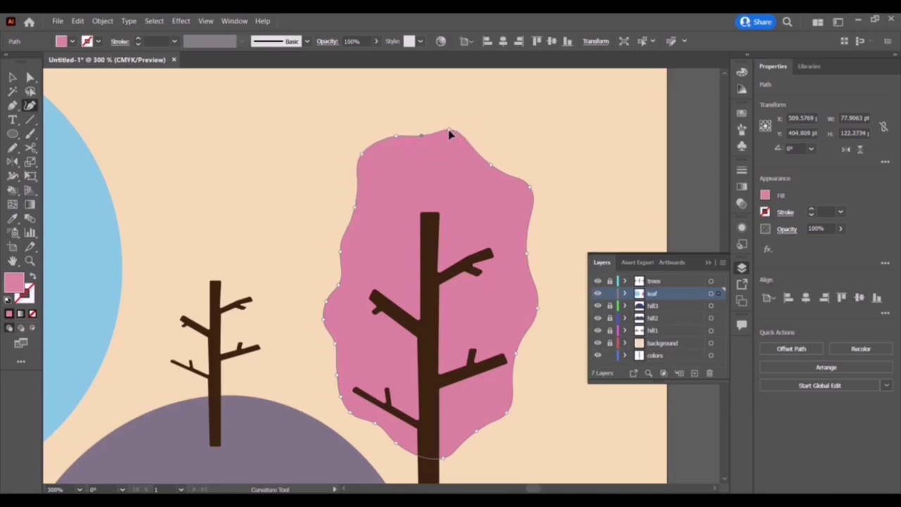
drag(360, 159, 368, 165)
click(387, 151)
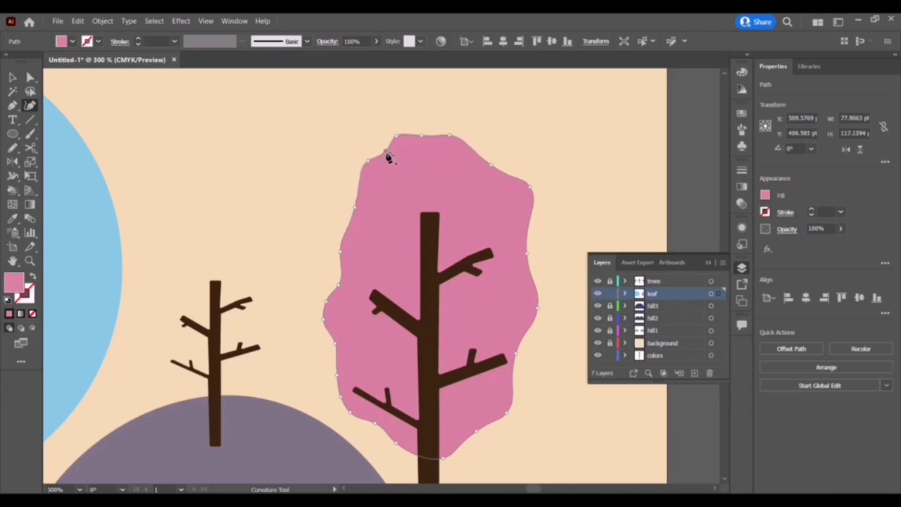
drag(367, 198, 361, 192)
drag(326, 323, 329, 323)
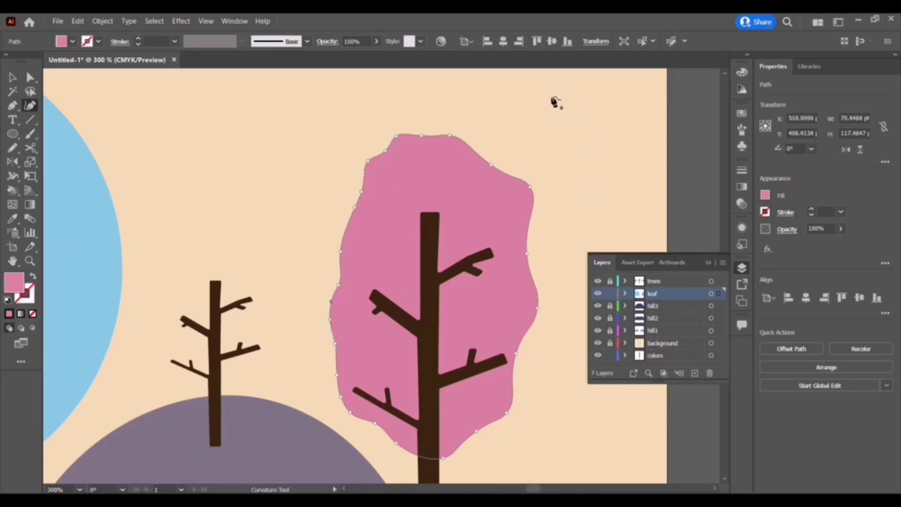
click(840, 228)
drag(842, 244, 830, 245)
Alt-drag a copy of the pink canopy from the right tree onto the tall left tree
key(ctrl+minus)
key(ctrl+minus)
key(ctrl+minus)
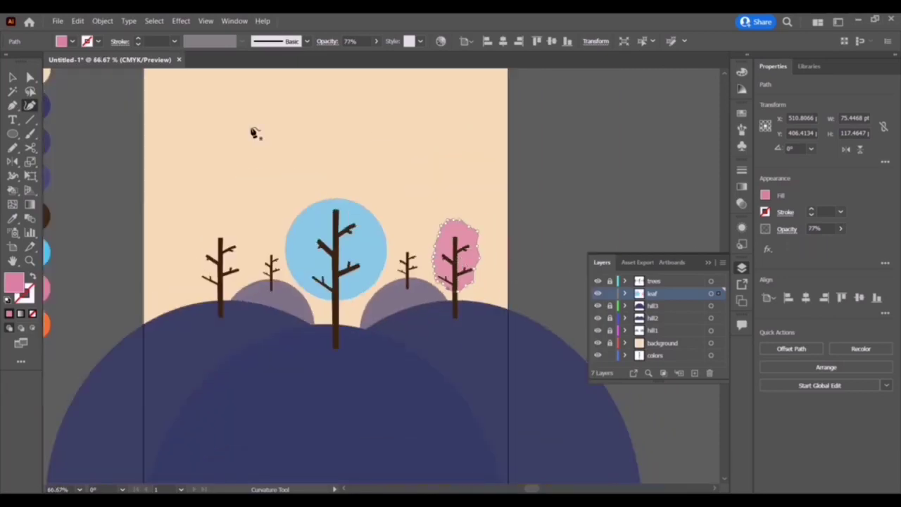
click(13, 77)
click(595, 198)
click(479, 229)
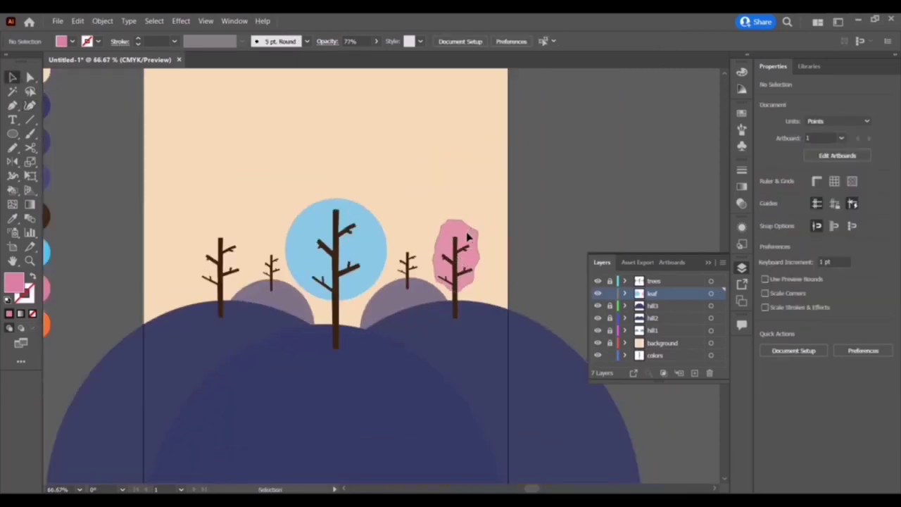
mouse_move(443, 238)
mouse_down()
mouse_move(231, 257)
mouse_move(229, 270)
mouse_up()
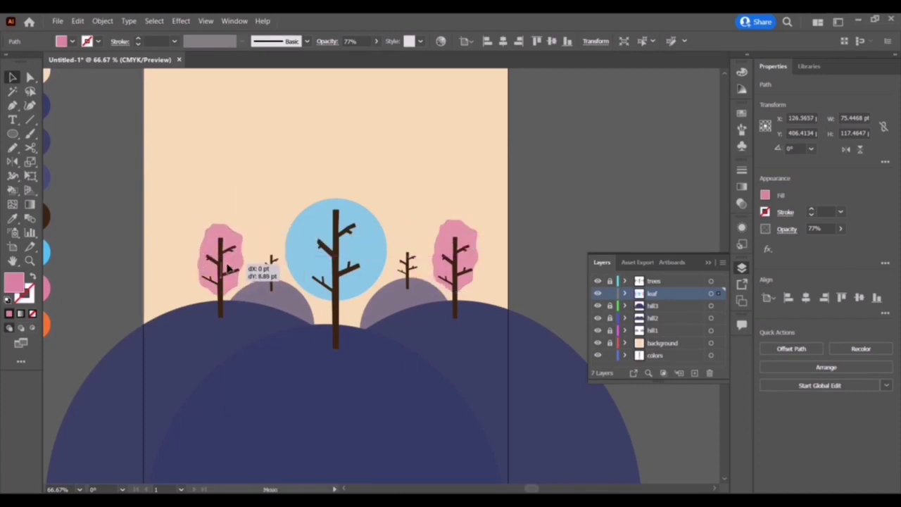
drag(229, 270, 229, 270)
click(537, 182)
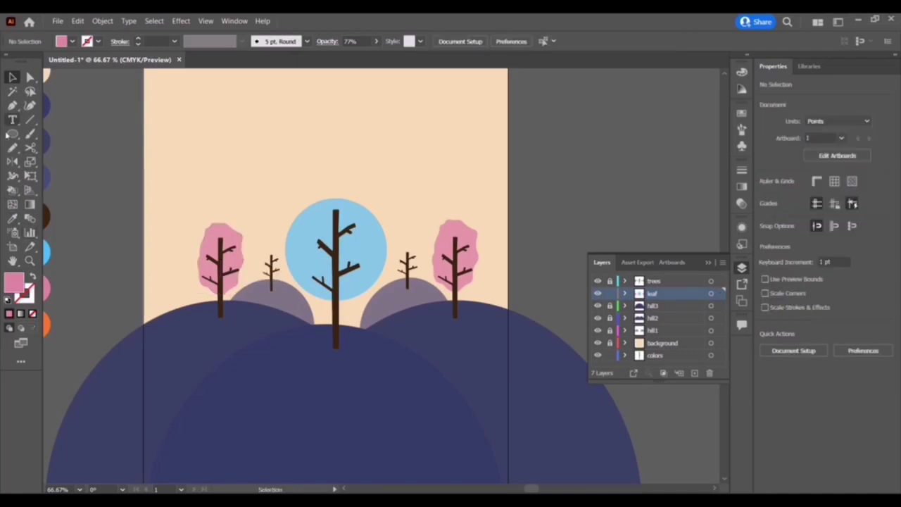
Set the fill to orange from the swatches and pick the Pen tool, zooming in on the small tree
click(12, 218)
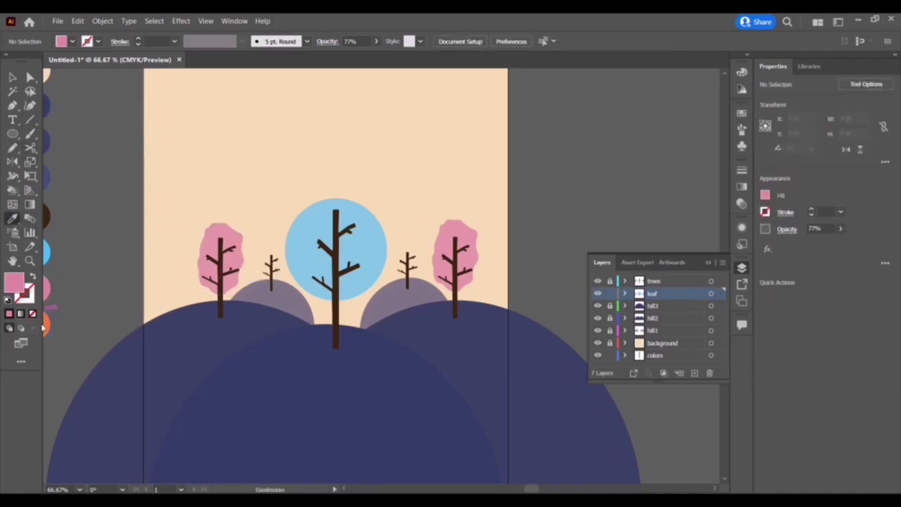
click(48, 321)
click(13, 105)
click(407, 303)
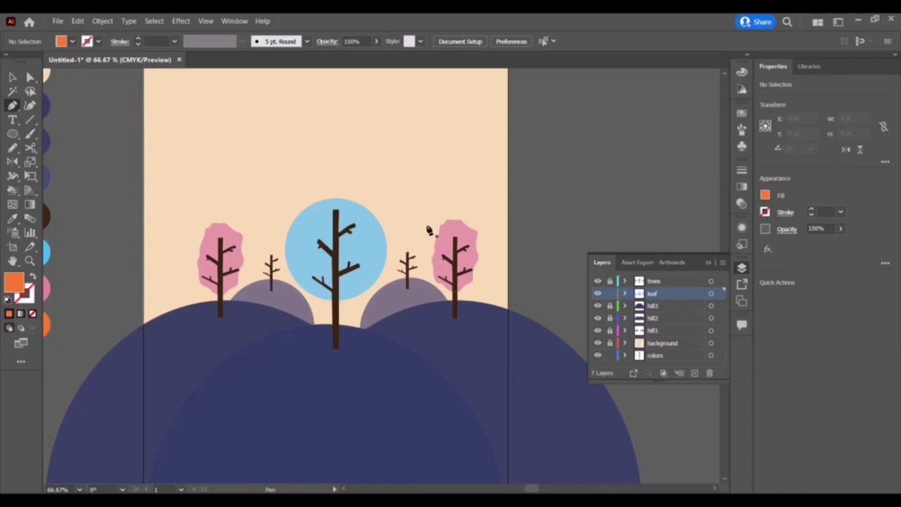
scroll(422, 271, up, 3)
scroll(423, 268, up, 2)
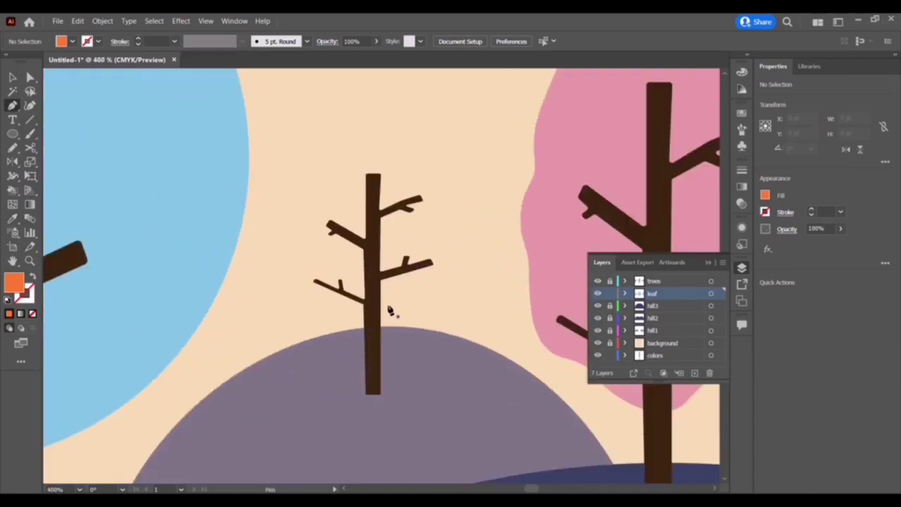
Place the orange leaf's first corners and outline the canopy's top right edge
click(390, 292)
click(440, 277)
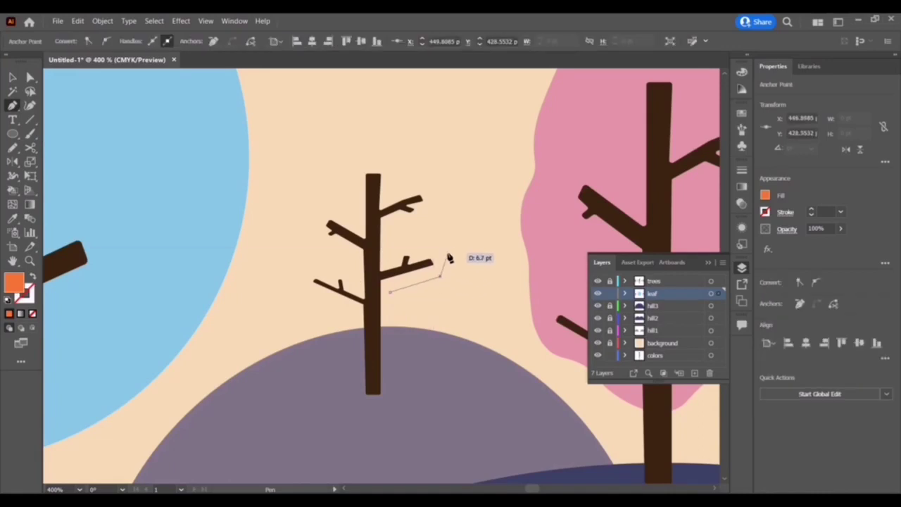
click(446, 225)
click(407, 229)
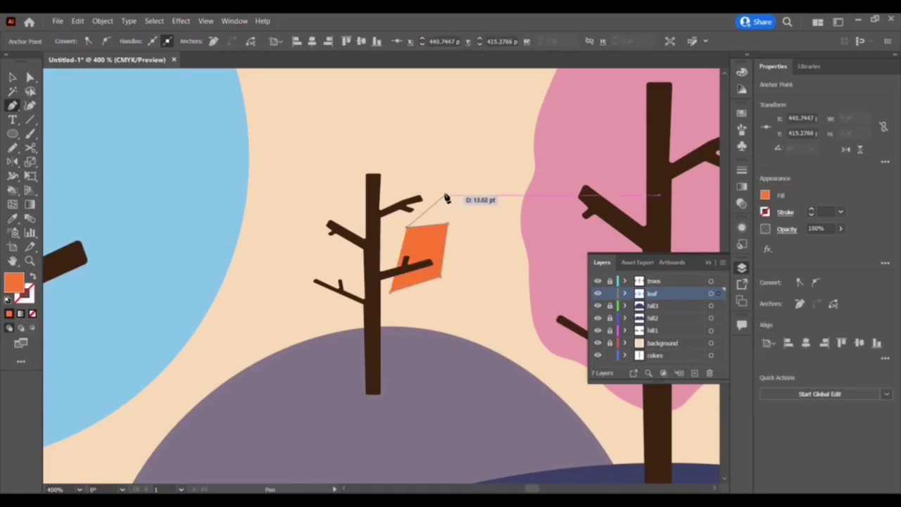
click(420, 167)
click(358, 157)
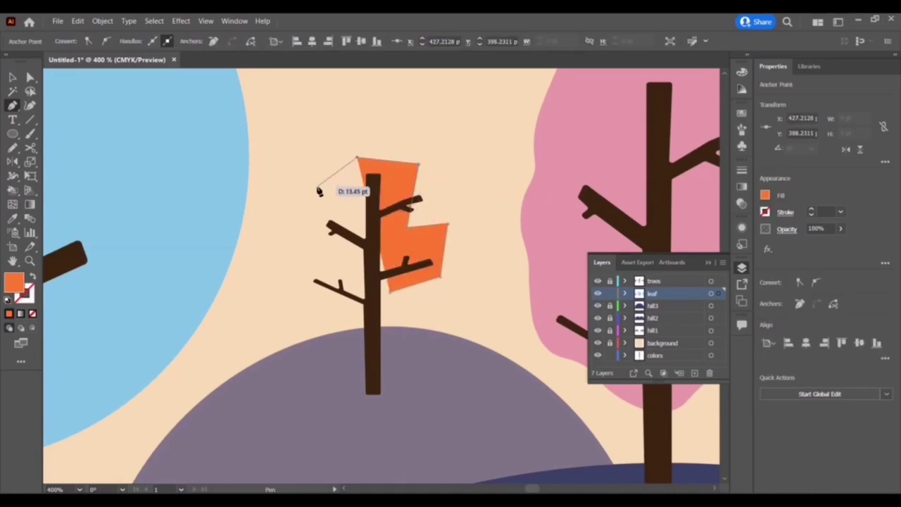
click(317, 188)
Trace the canopy's left side and bottom edge back to the trunk, closing the orange shape
click(307, 230)
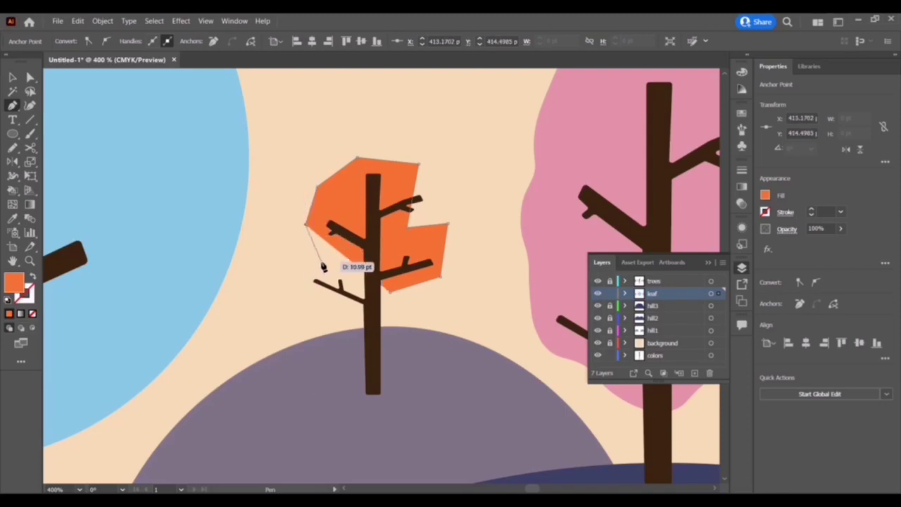
click(317, 252)
click(303, 270)
click(300, 295)
click(312, 311)
click(356, 315)
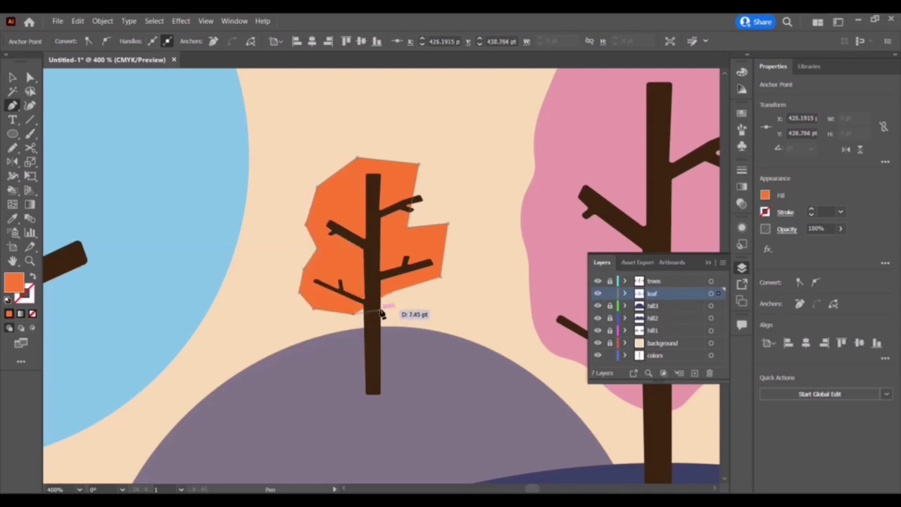
click(389, 289)
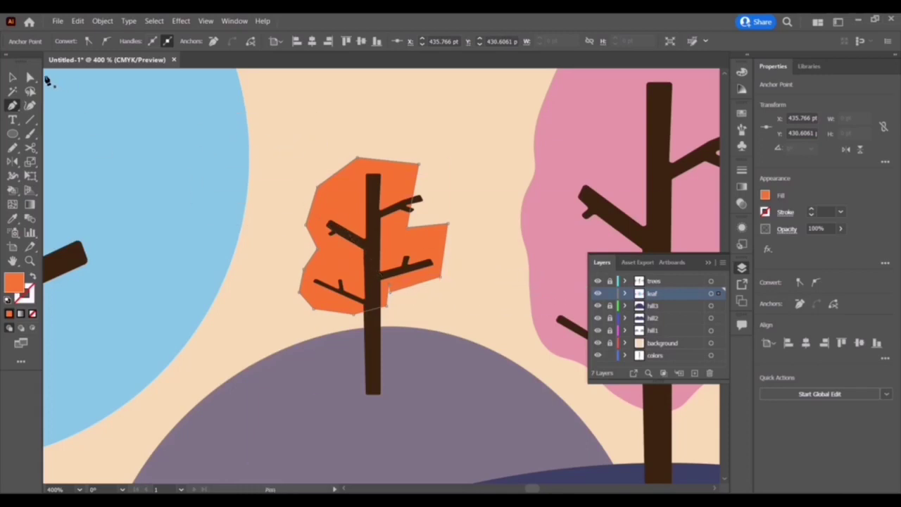
click(30, 105)
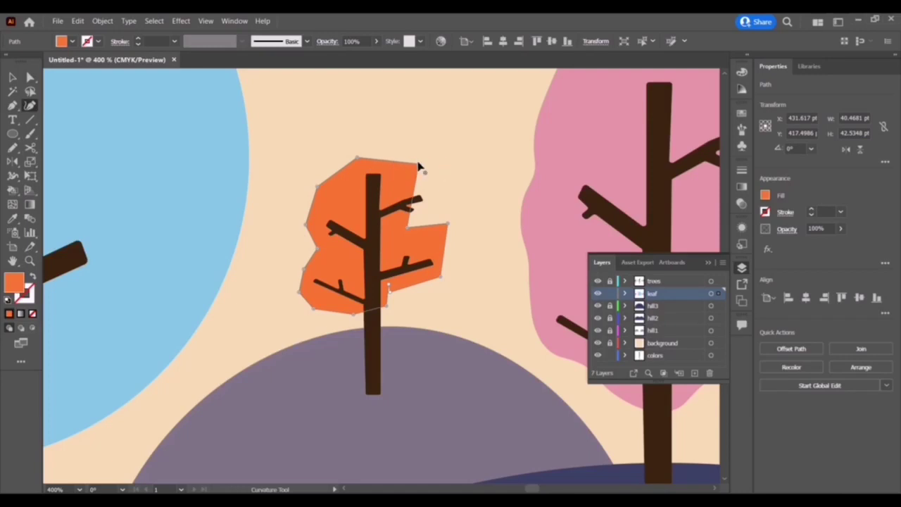
Round the canopy's top right corner into a bulge and push the upper left edge outward
mouse_move(418, 166)
mouse_down()
mouse_move(446, 181)
mouse_move(441, 191)
mouse_up()
double_click(443, 192)
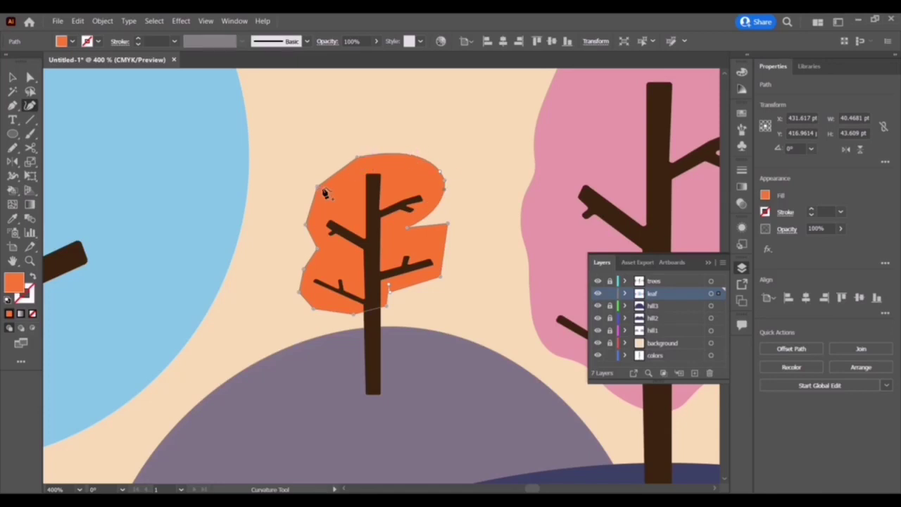
drag(356, 160, 334, 149)
drag(315, 190, 303, 173)
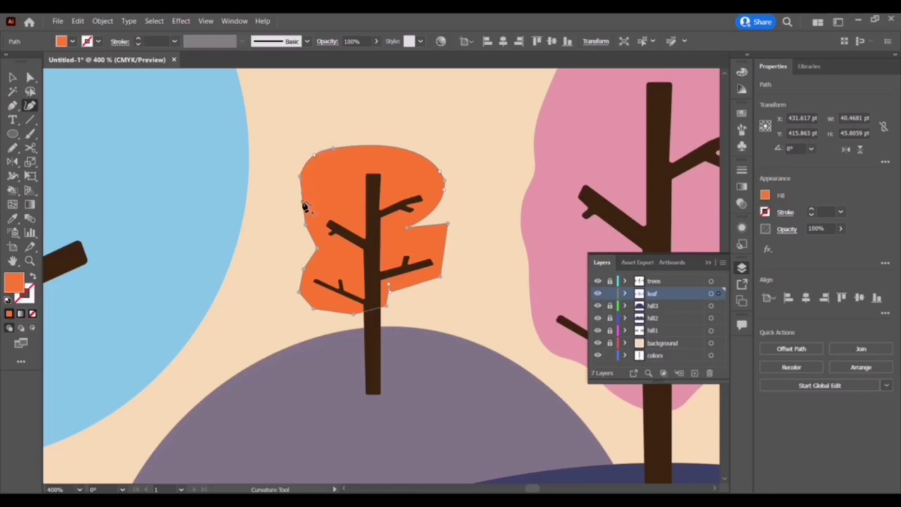
drag(305, 205, 295, 200)
Curve the straight right edge into a lobe and bulge the lower left and bottom edges
drag(442, 243, 458, 244)
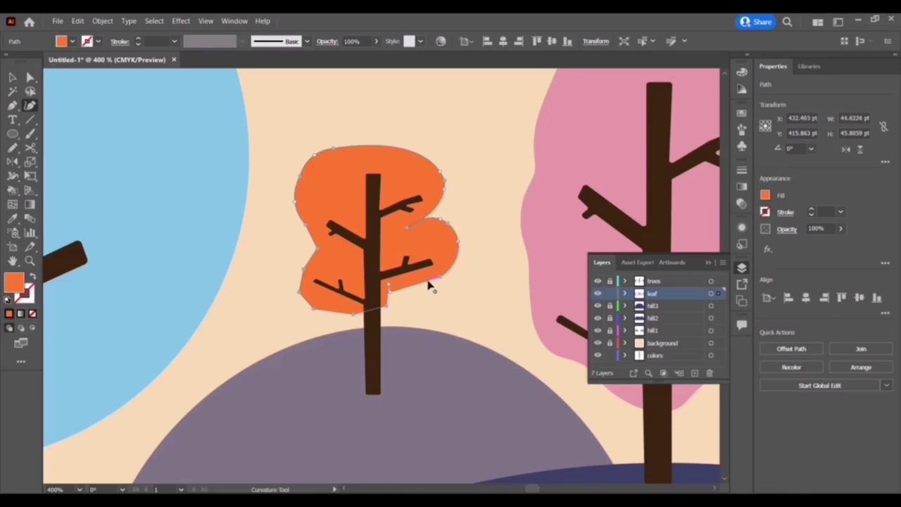
drag(428, 286, 431, 289)
drag(304, 273, 297, 266)
drag(298, 296, 293, 294)
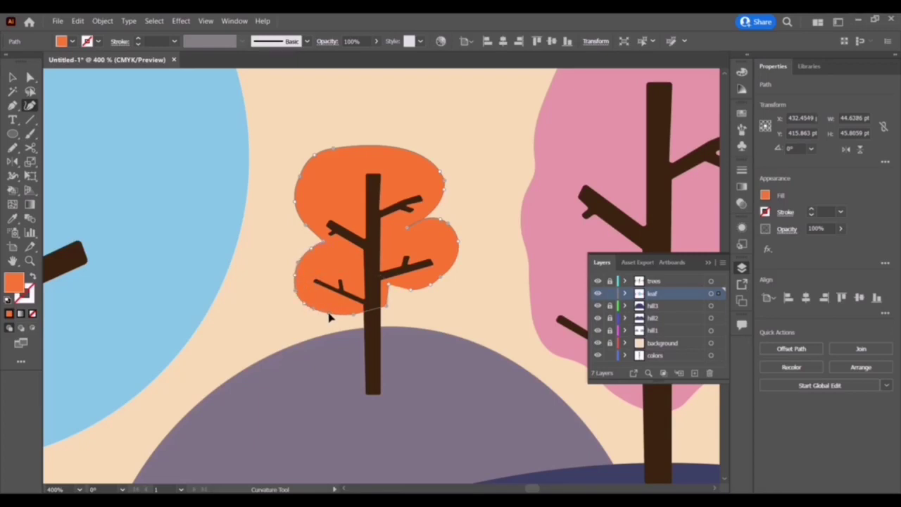
drag(376, 308, 378, 314)
click(354, 322)
Refine the lower right lobe and bottom point, and raise the top into a rounded dome
drag(439, 224, 457, 245)
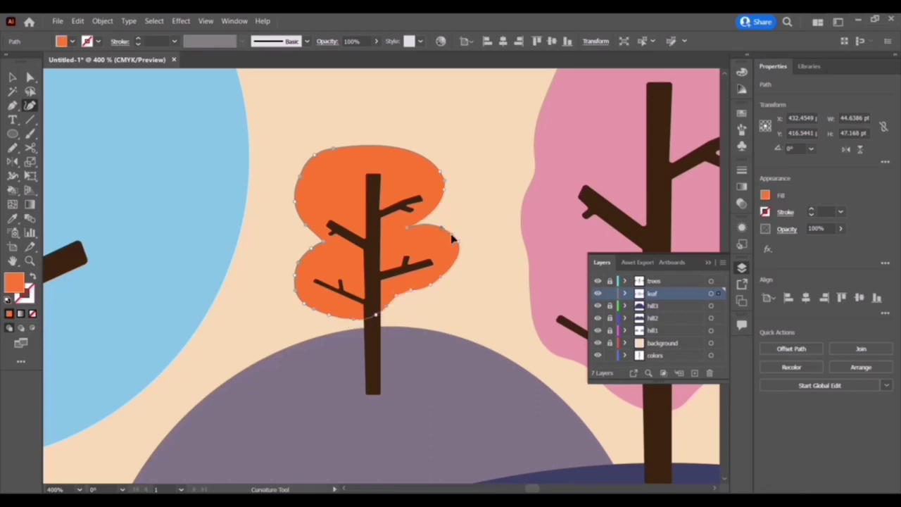
drag(443, 284, 433, 290)
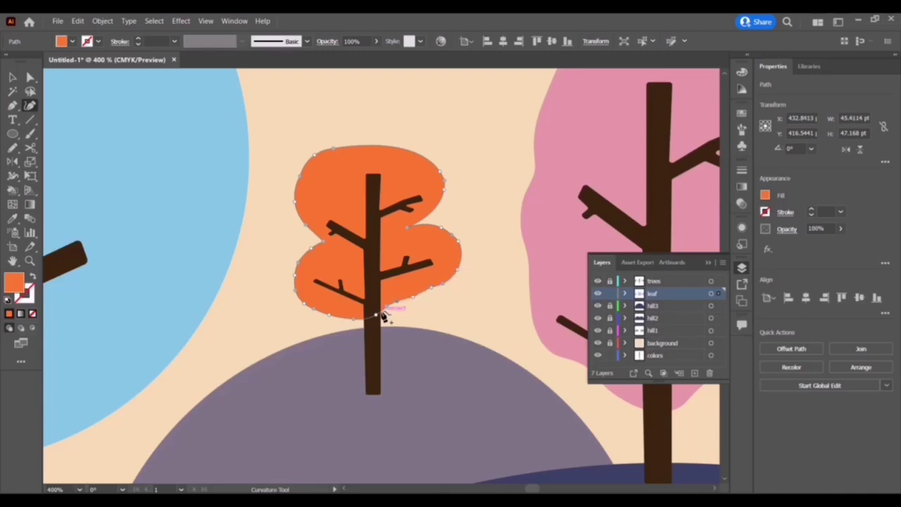
drag(379, 316, 376, 297)
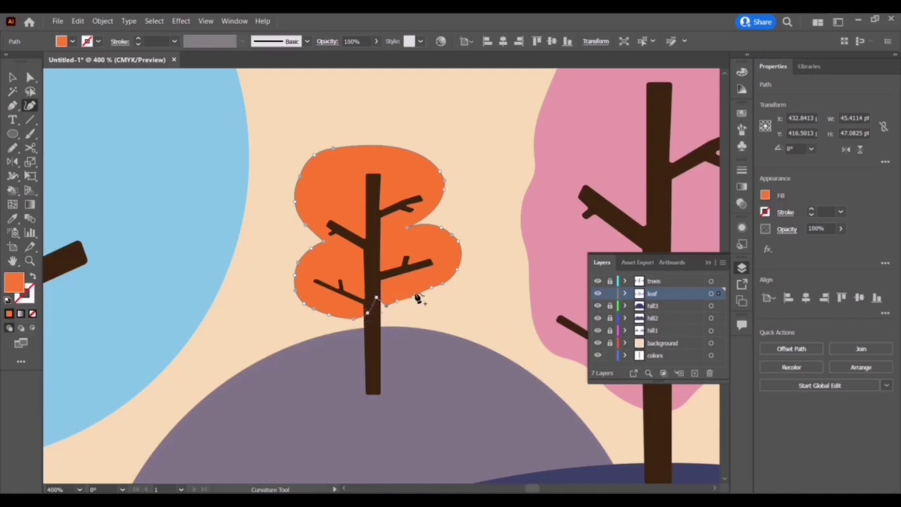
key(ctrl)
click(448, 289)
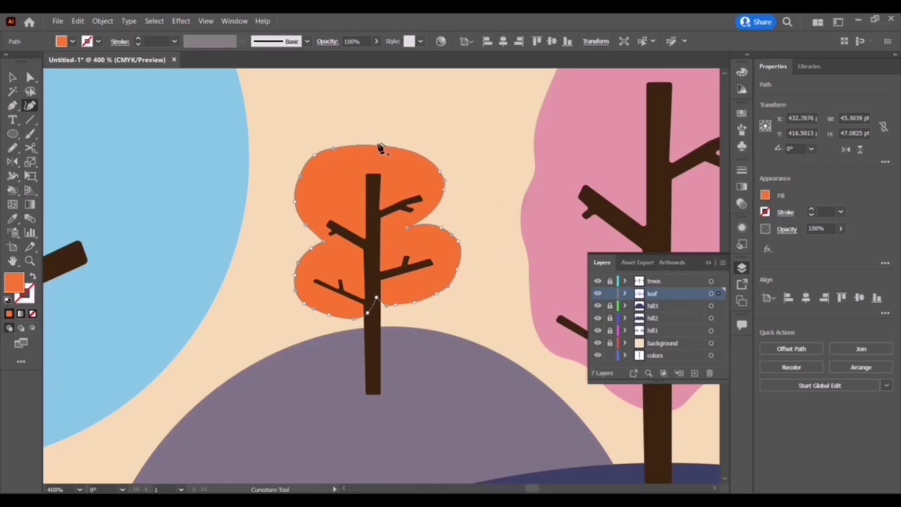
drag(378, 152, 384, 138)
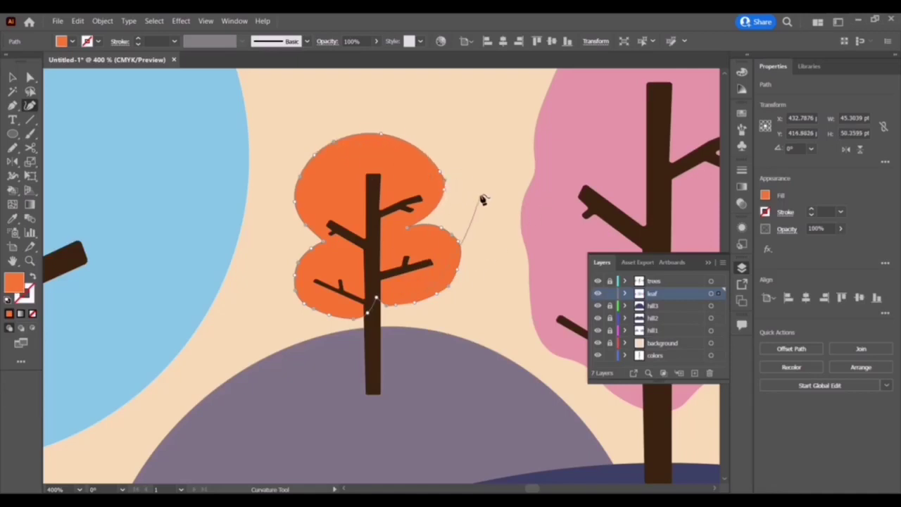
Nudge the canopy path's anchors slightly with Direct Selection
key(a)
drag(446, 186, 445, 195)
mouse_move(378, 311)
mouse_down()
mouse_move(384, 307)
mouse_move(378, 323)
mouse_up()
Shorten and narrow the orange canopy slightly and shift it left over the trunk
key(v)
drag(378, 141, 378, 150)
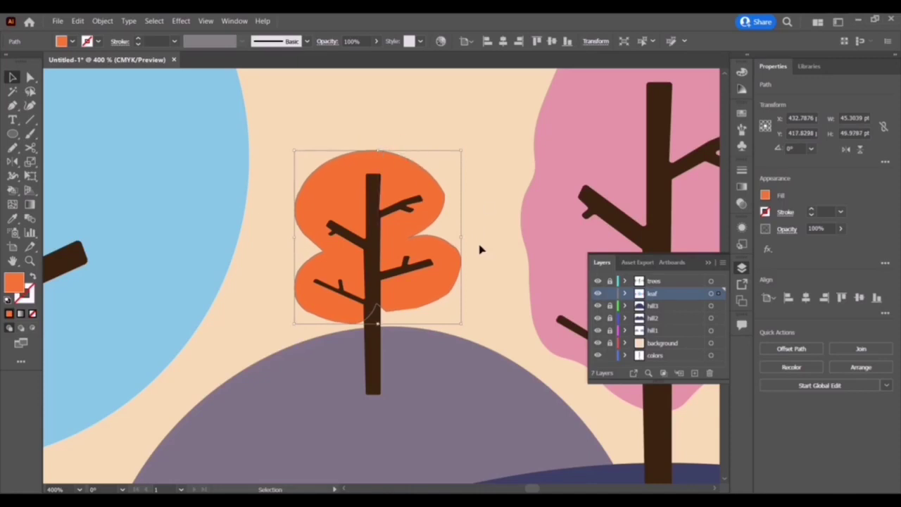
drag(461, 237, 457, 237)
drag(294, 238, 298, 238)
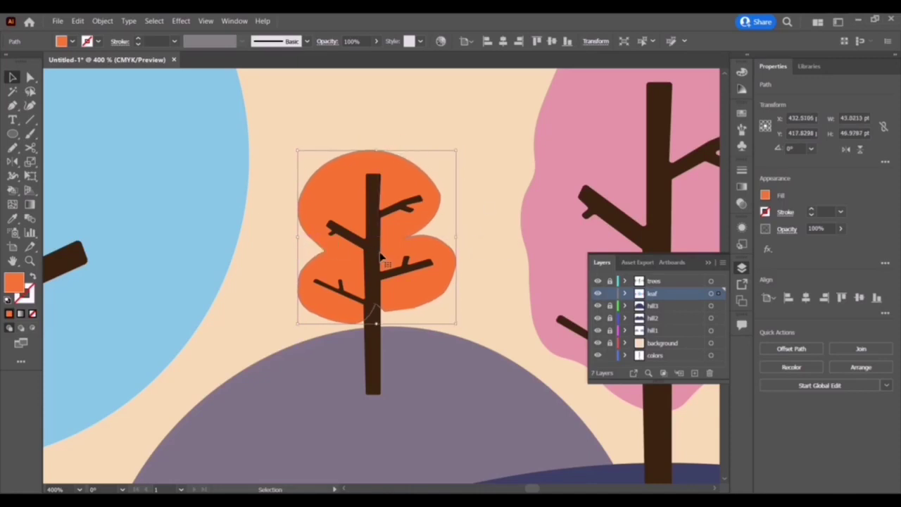
drag(380, 257, 375, 255)
Set the canopy opacity to 77% and Alt-drag a copy onto the small left tree
click(840, 228)
drag(842, 244, 828, 245)
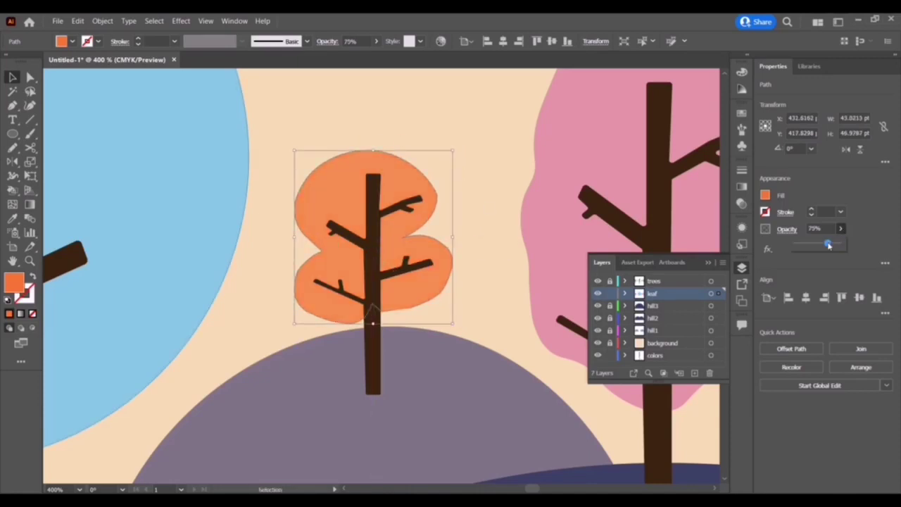
click(832, 244)
scroll(481, 274, down, 5)
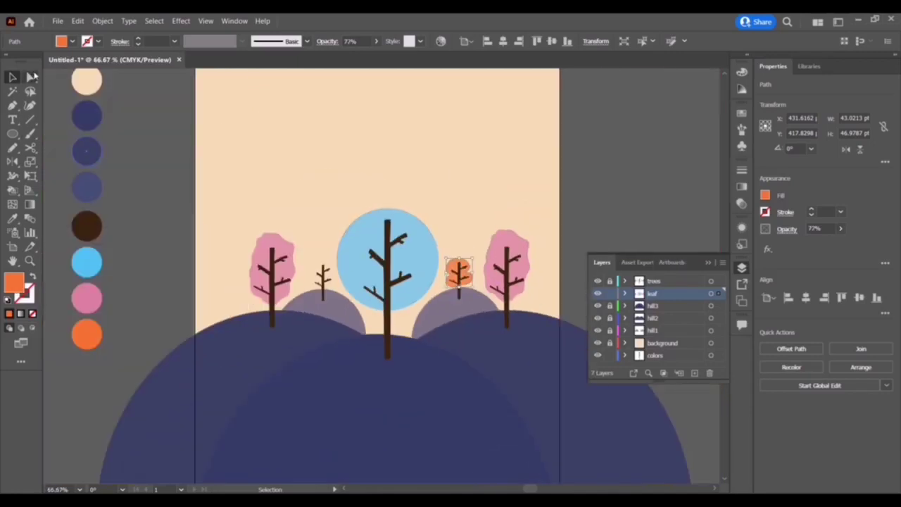
drag(458, 278, 322, 276)
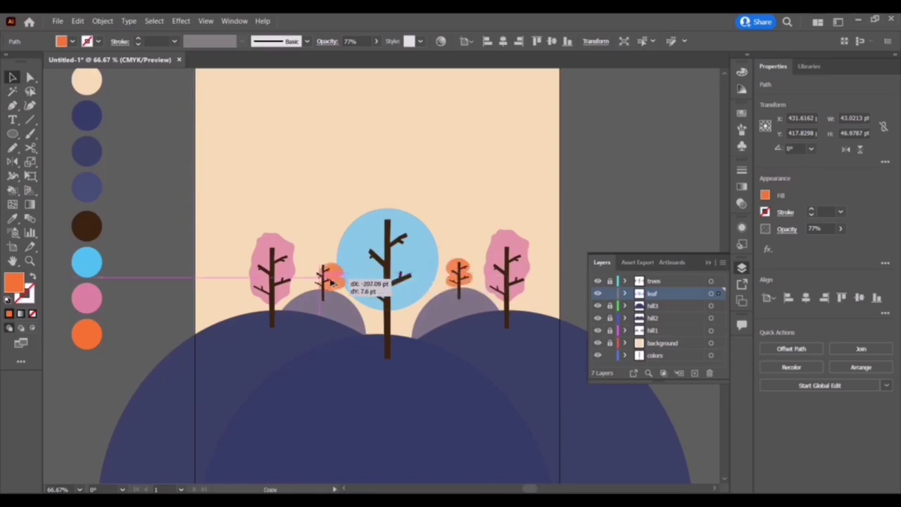
click(620, 224)
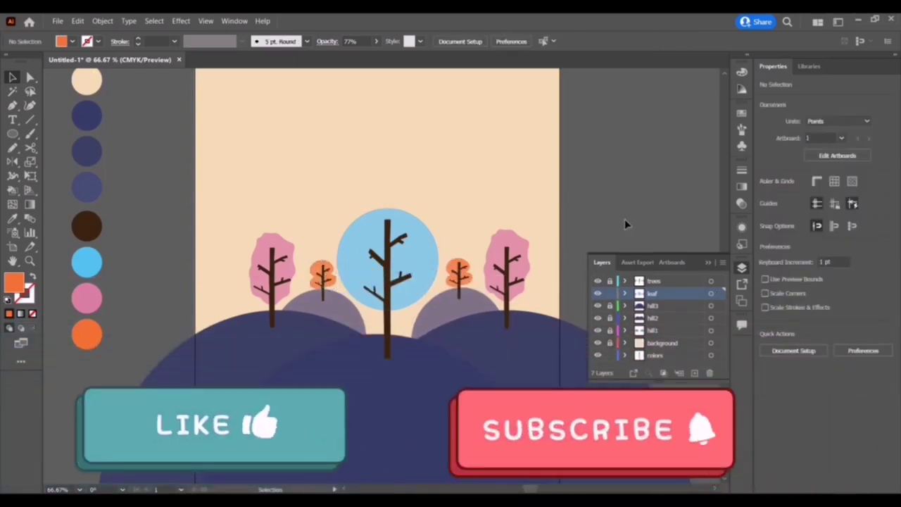
Zoom out to 50%, turn on View > Trim View, and close the Layers panel
click(741, 267)
scroll(354, 246, down, 2)
scroll(304, 244, up, 1)
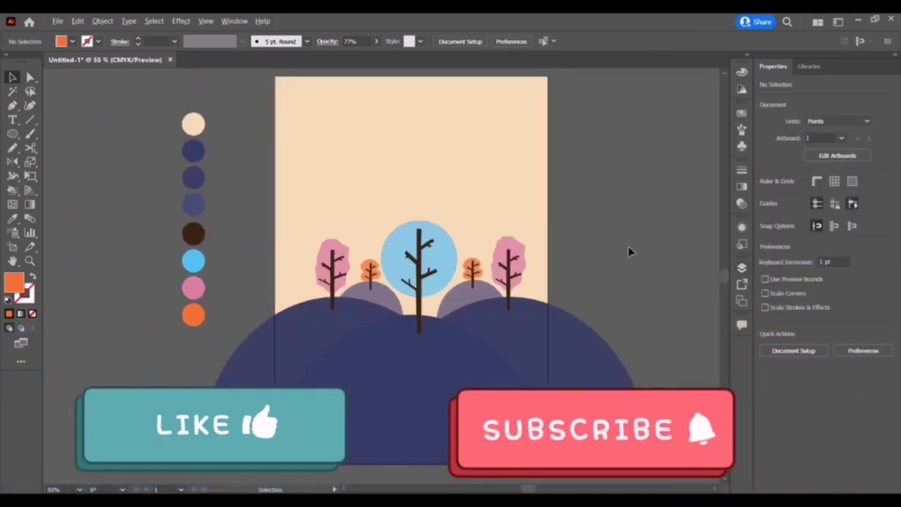
scroll(619, 245, up, 1)
scroll(634, 239, down, 1)
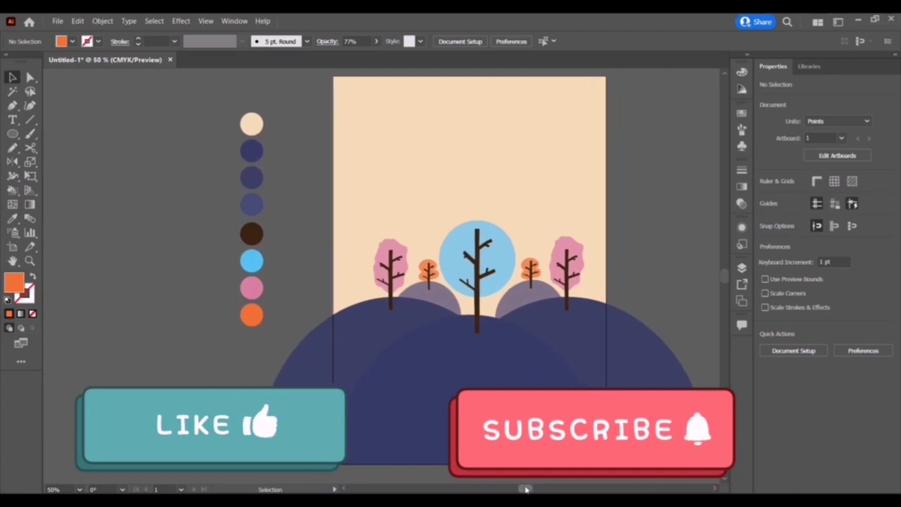
drag(529, 486, 535, 486)
scroll(389, 162, up, 1)
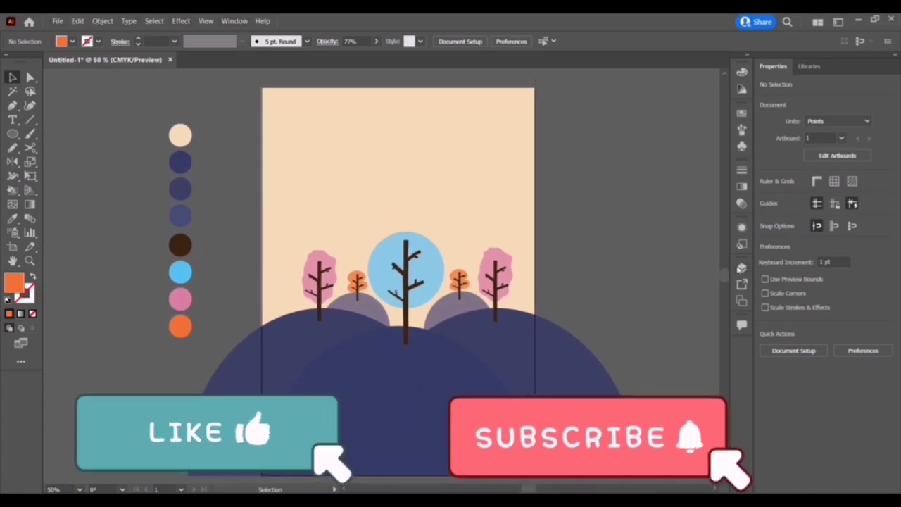
key(F7)
click(206, 20)
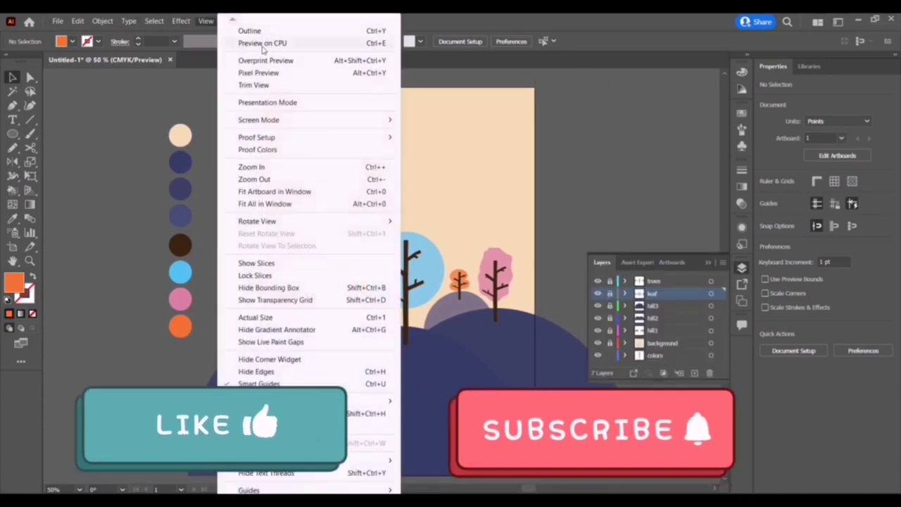
click(246, 84)
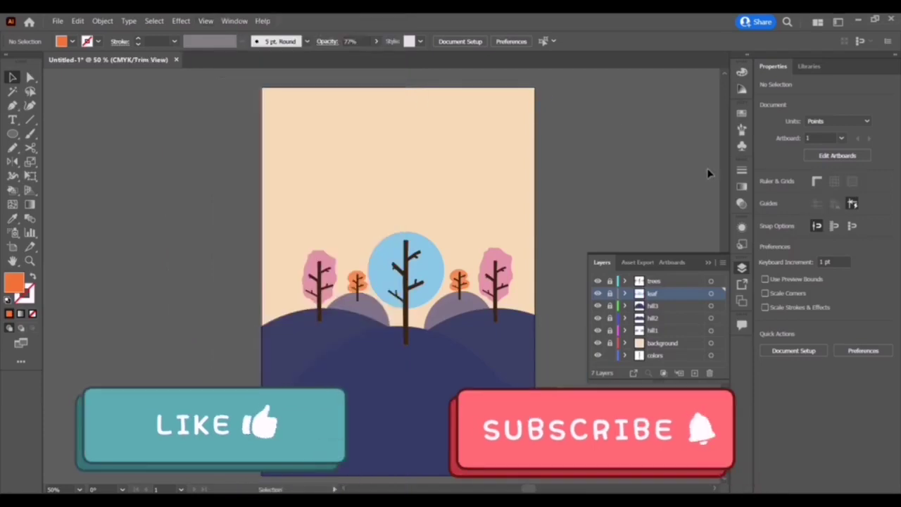
click(742, 267)
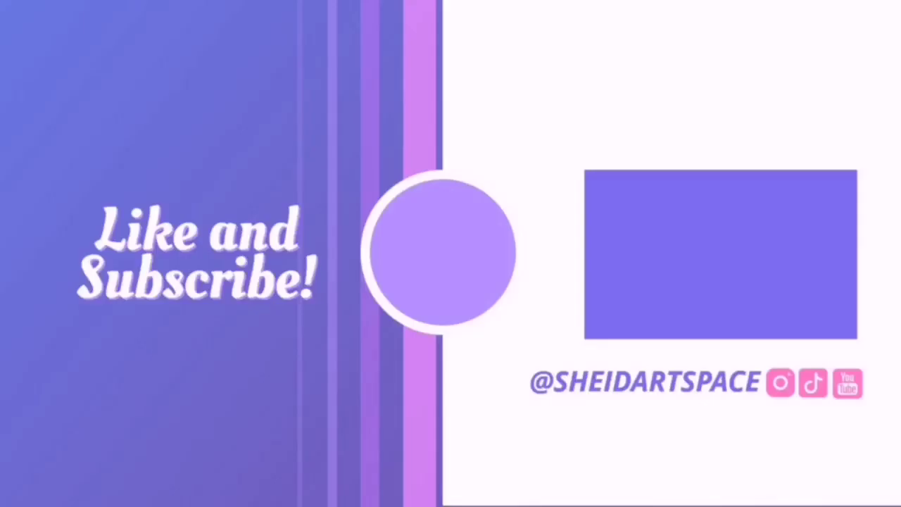